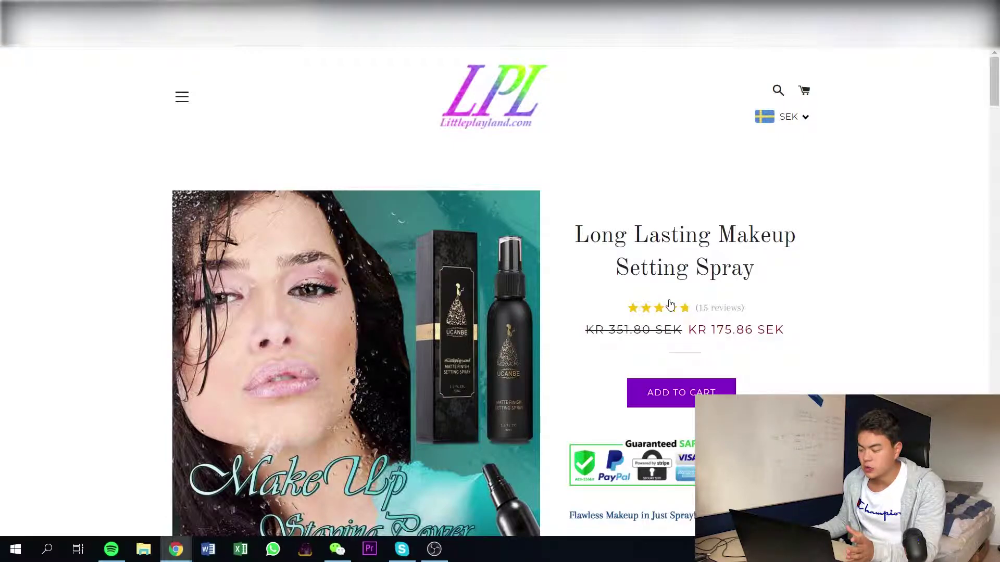
Step: Examine the Long Lasting Makeup Setting Spray product page, including its images, trust badges and description
scroll(763, 312, down, 2)
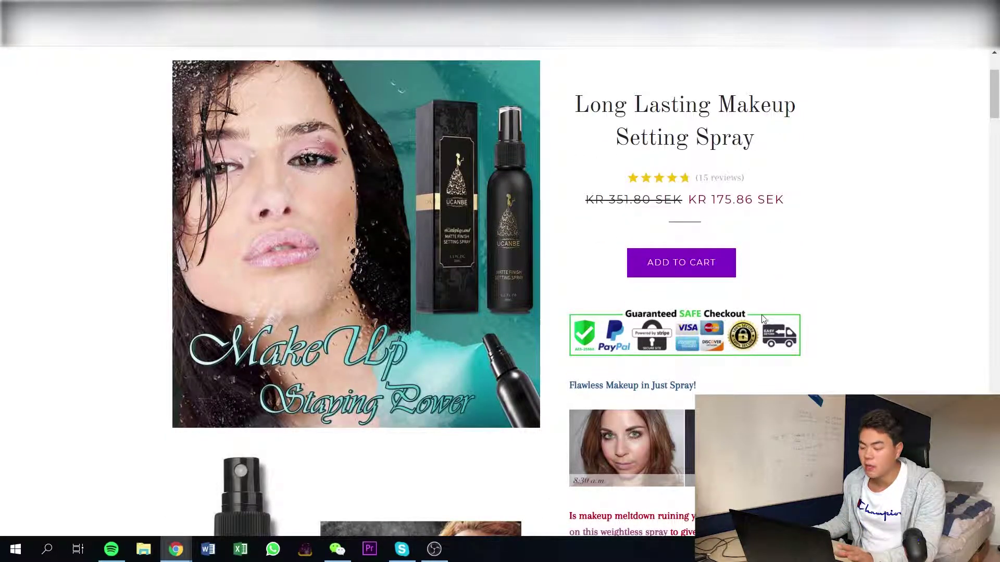
scroll(764, 319, down, 4)
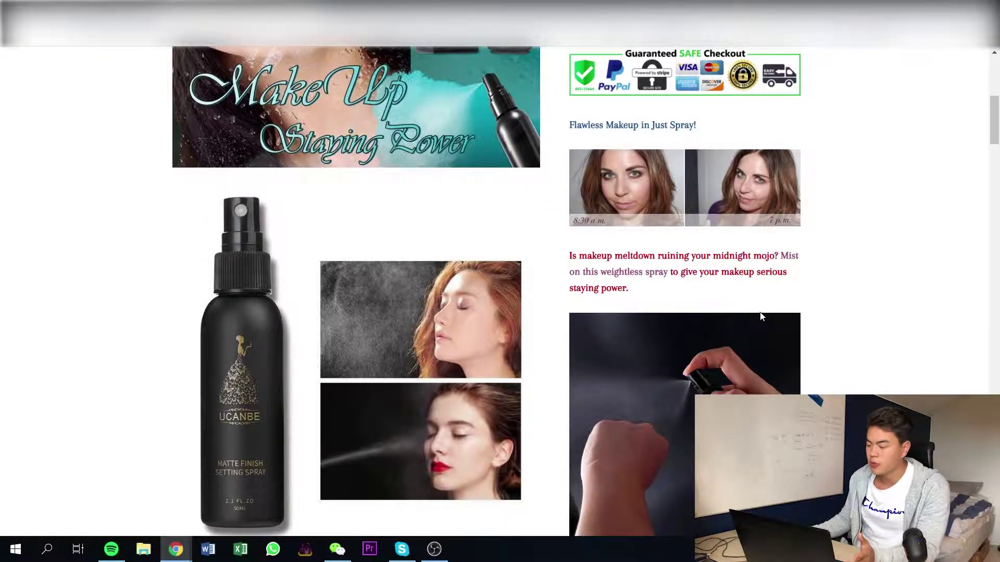
scroll(763, 307, down, 6)
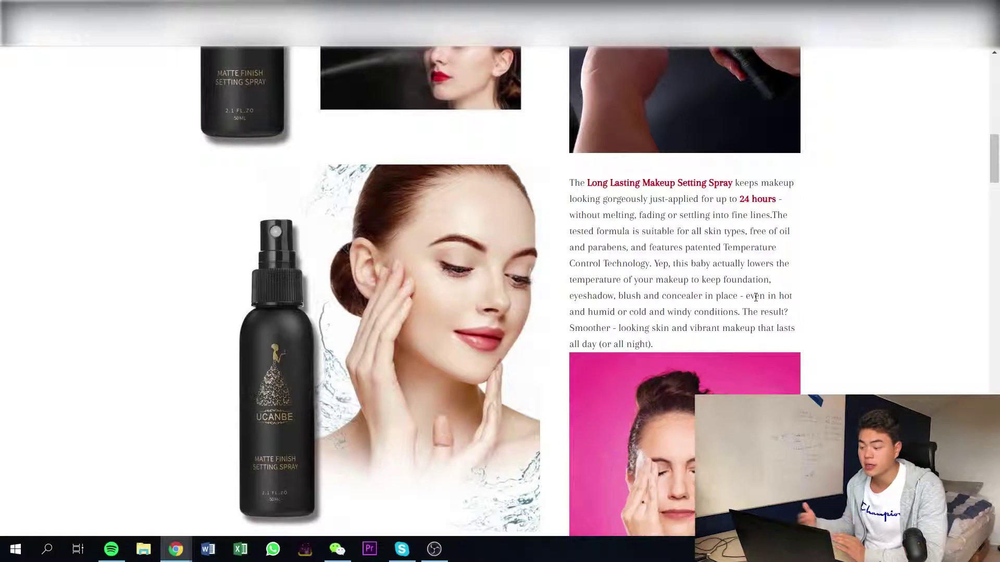
scroll(755, 297, down, 10)
scroll(636, 202, up, 6)
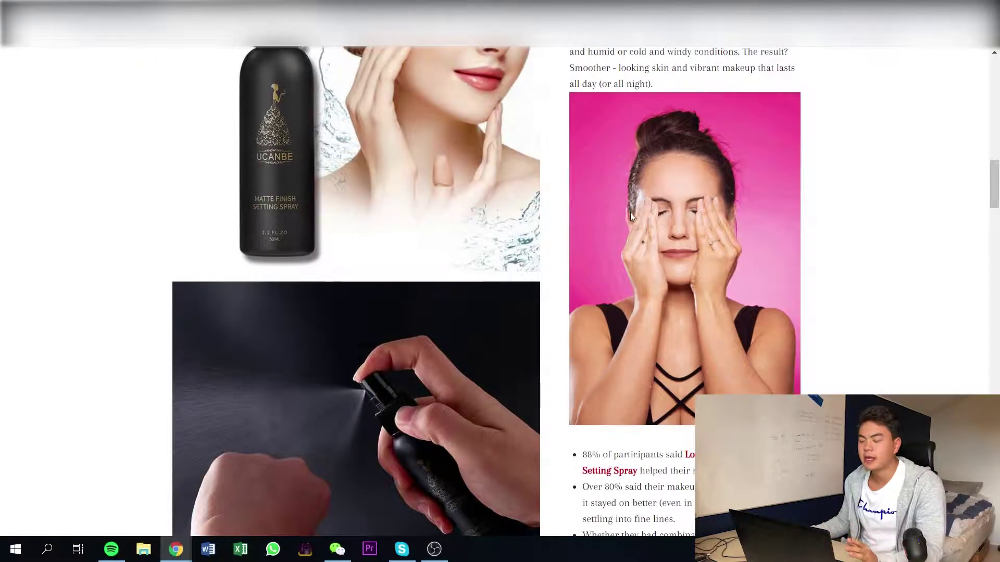
scroll(628, 224, up, 6)
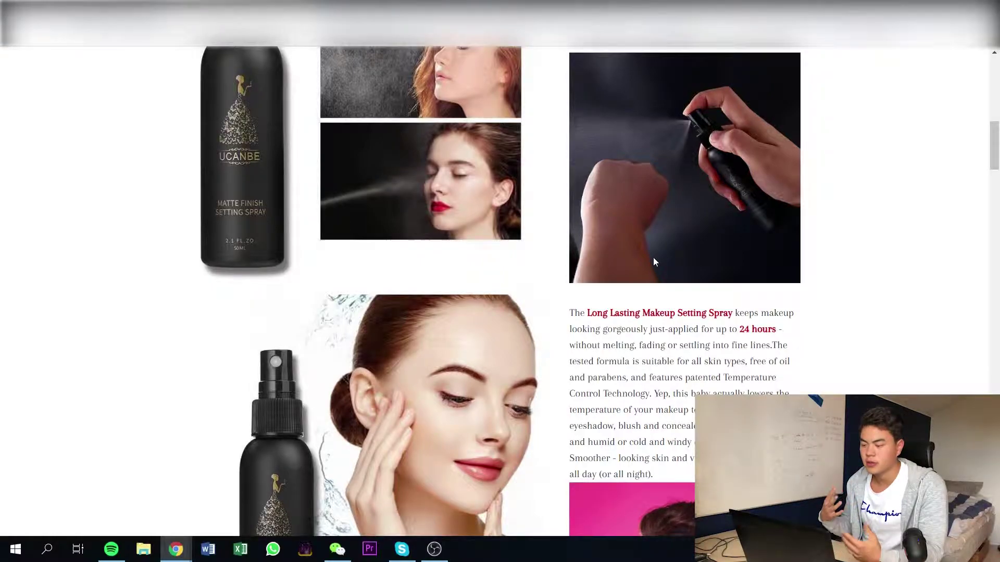
scroll(583, 270, down, 8)
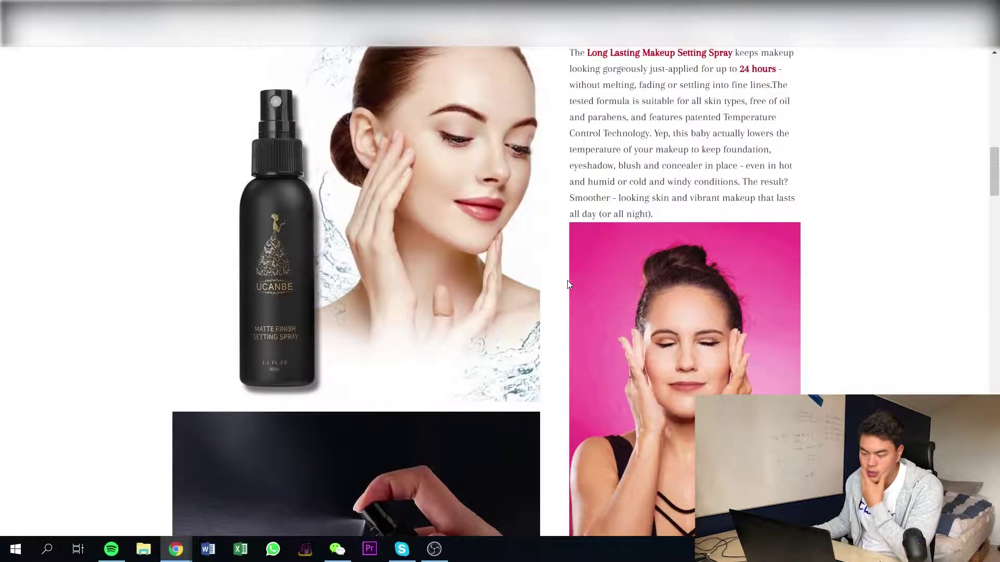
scroll(607, 292, up, 15)
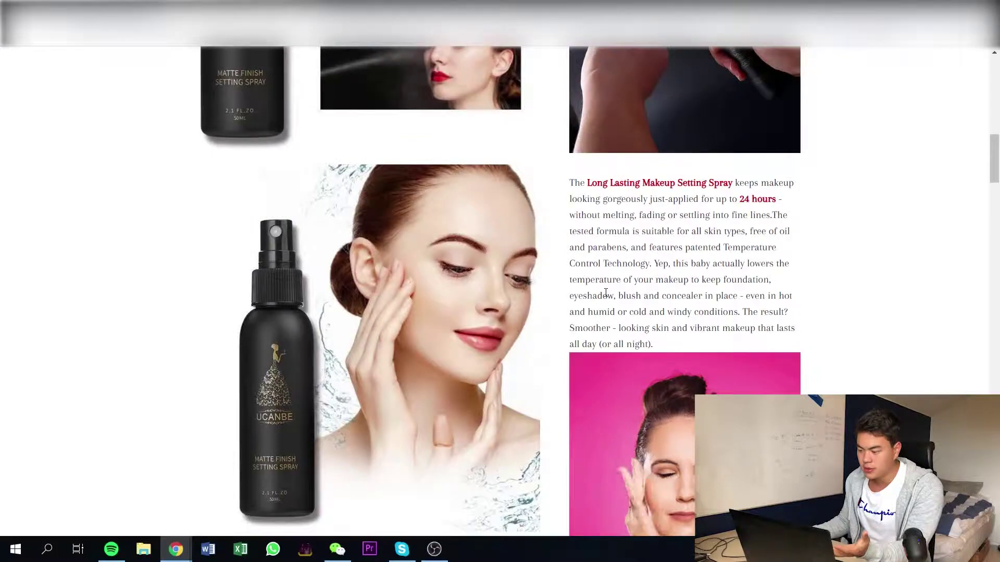
scroll(605, 292, up, 5)
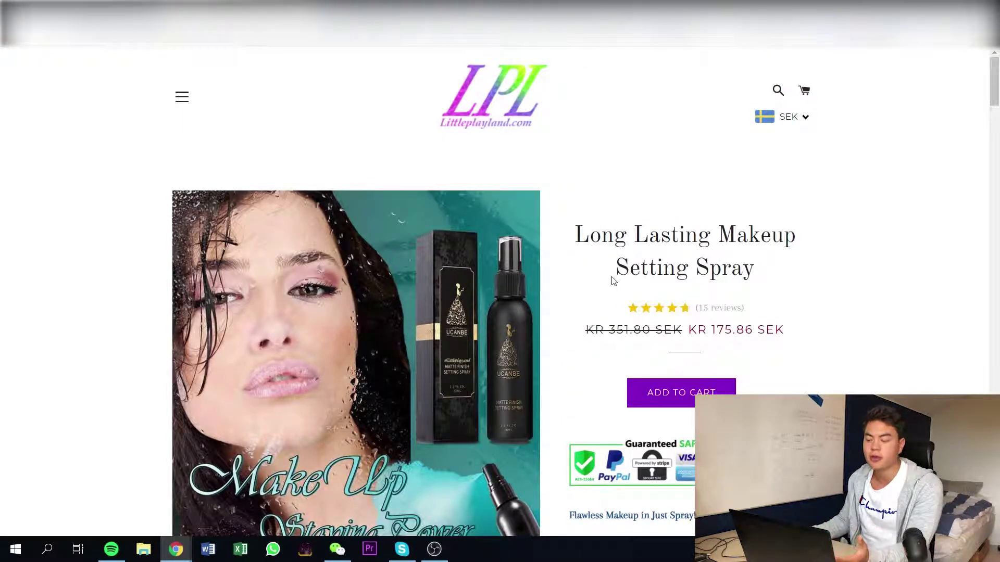
Step: Review the product page again from its title through the usage claims and before-and-after photos to the quantity discount table
drag(622, 278, 568, 262)
click(568, 262)
scroll(696, 300, down, 5)
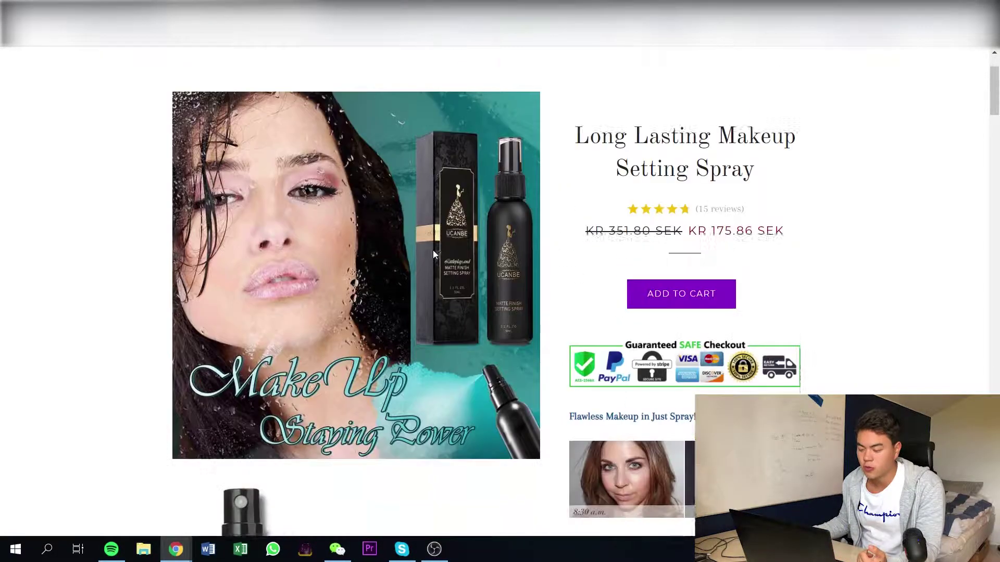
scroll(696, 300, down, 5)
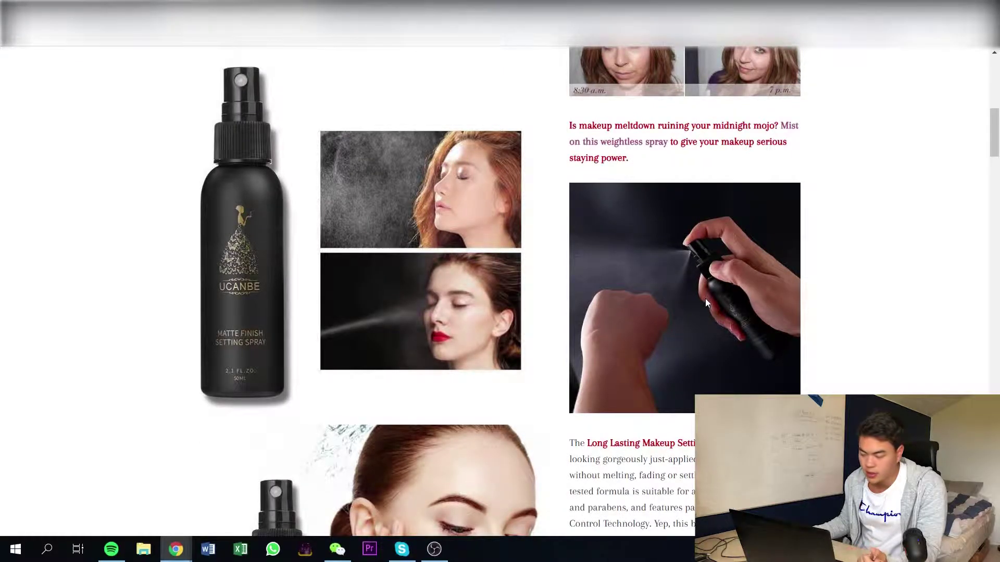
scroll(705, 299, down, 5)
scroll(713, 298, up, 1)
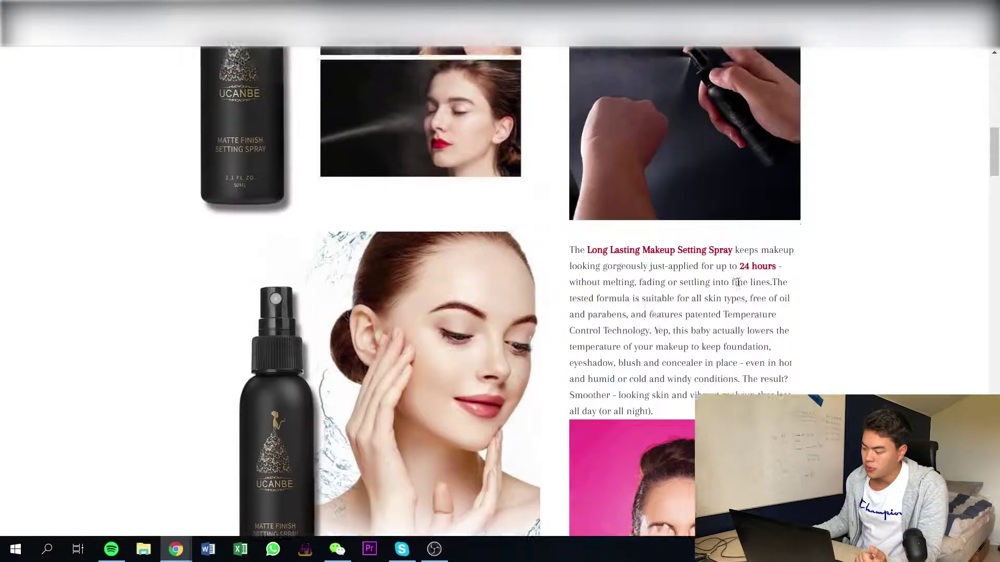
scroll(725, 300, down, 4)
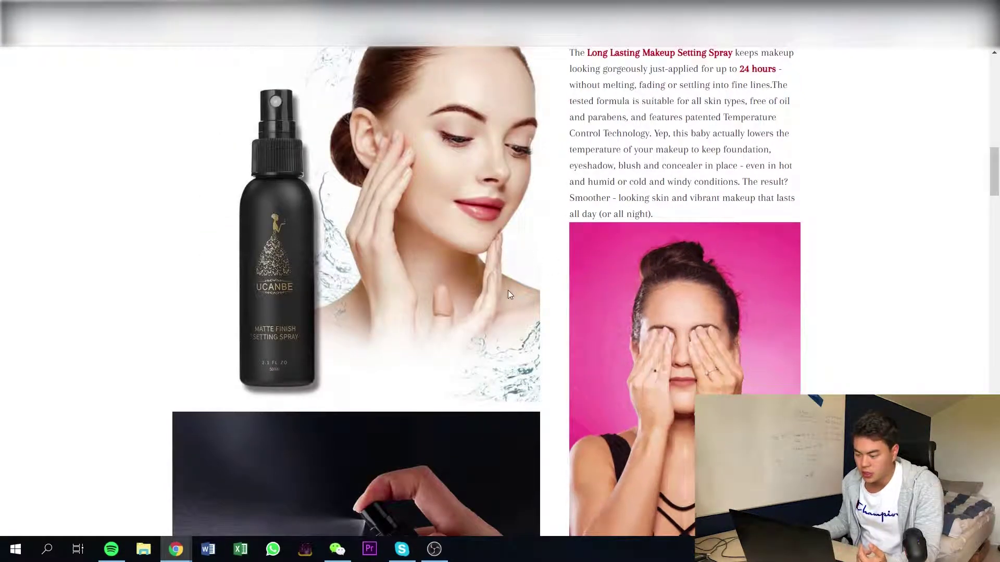
scroll(507, 291, down, 5)
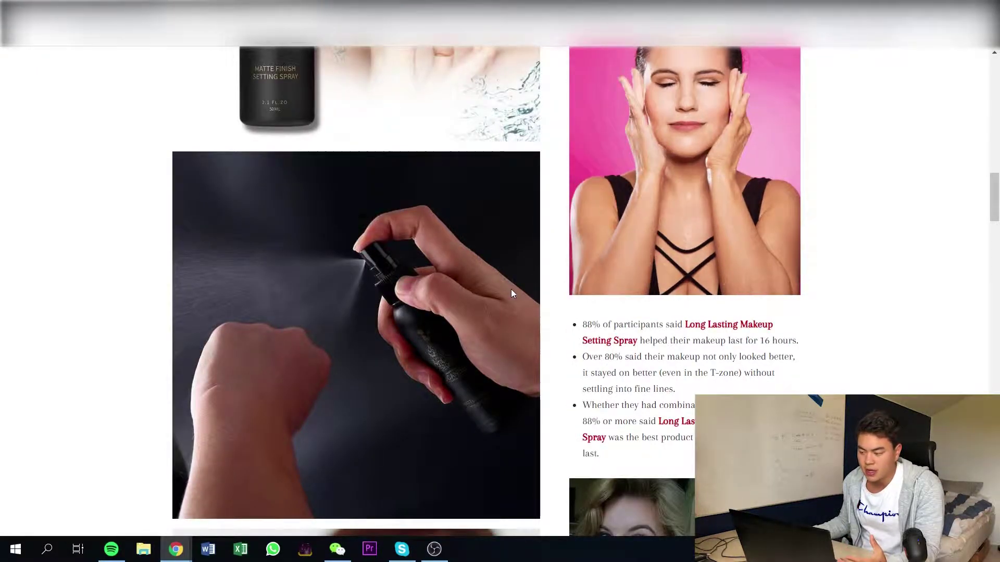
scroll(511, 294, down, 3)
scroll(512, 295, down, 3)
scroll(512, 295, down, 1)
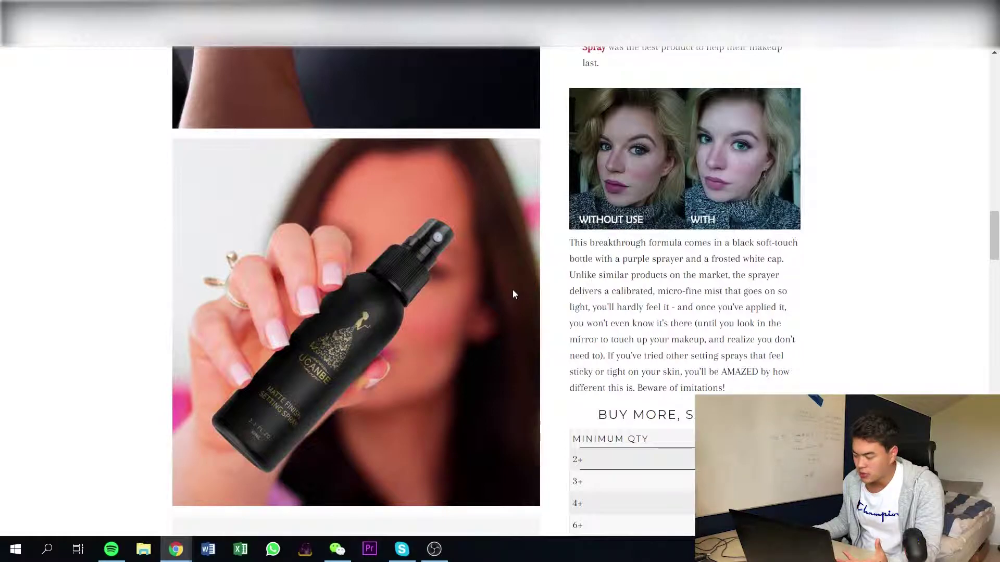
scroll(513, 290, down, 5)
scroll(511, 289, up, 20)
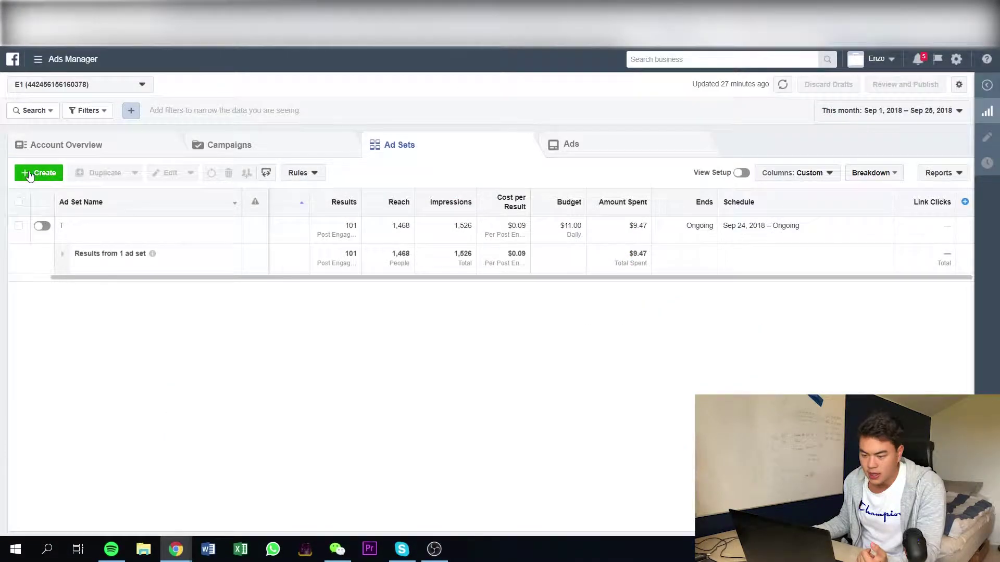
Step: Start a new campaign in Facebook Ads Manager with Conversions as the campaign objective
click(39, 173)
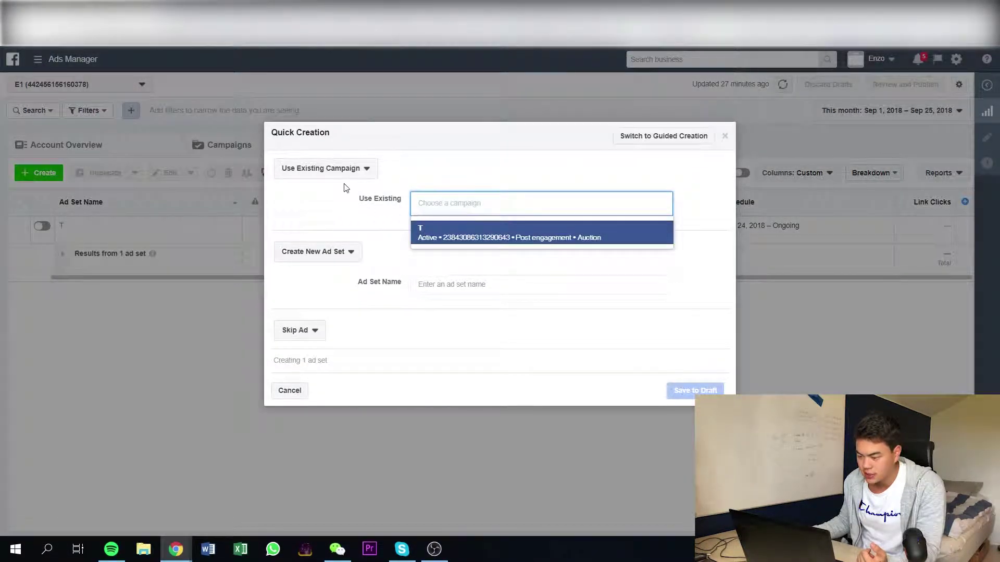
click(310, 171)
click(332, 187)
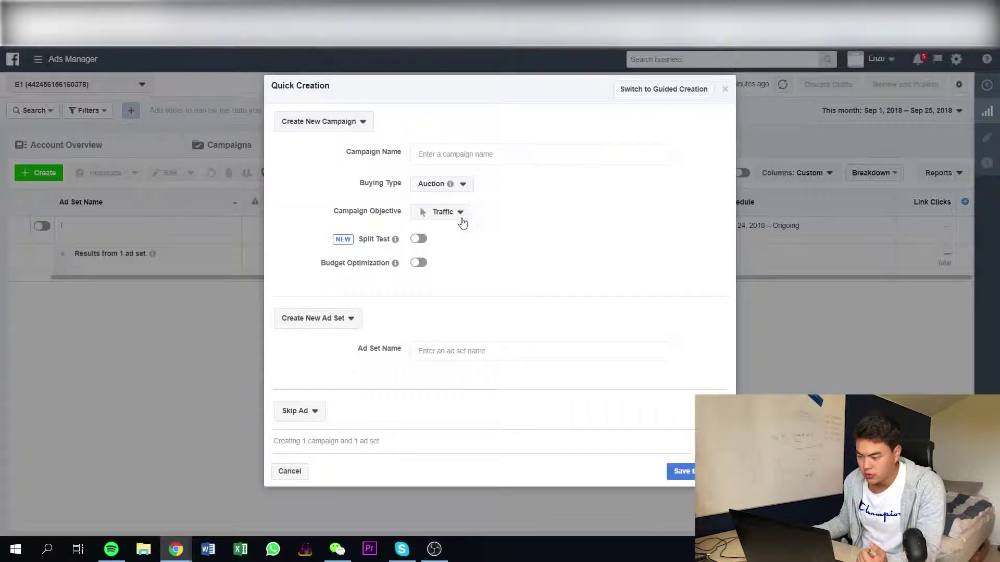
click(452, 215)
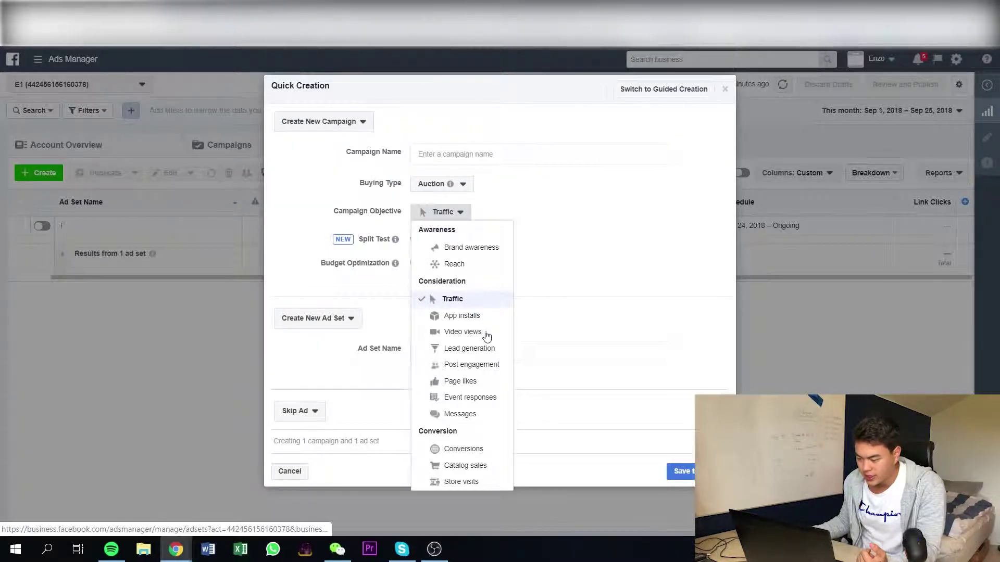
click(471, 448)
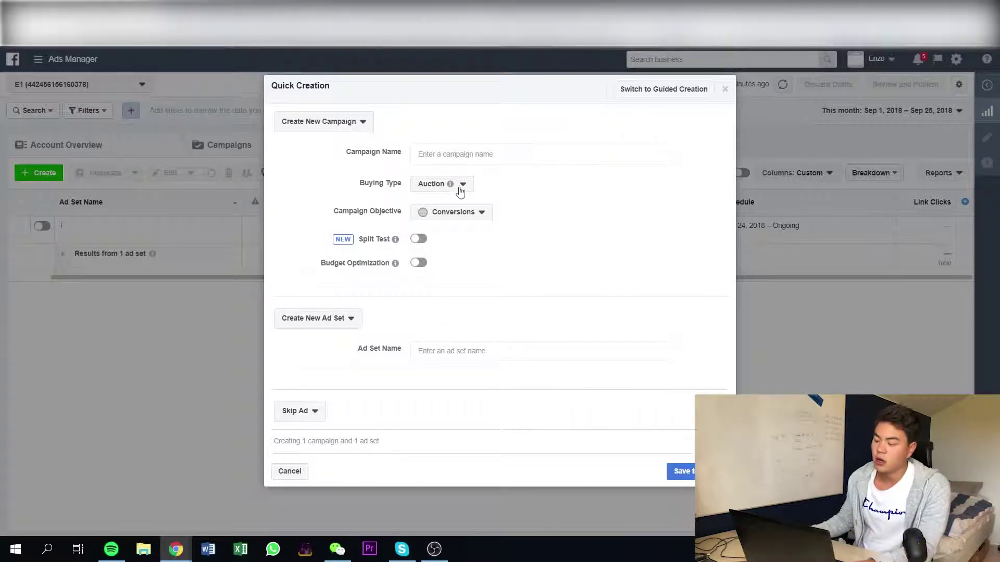
Step: Name the campaign "Makeup Spray - Testing - WC" and save it as a draft
click(483, 157)
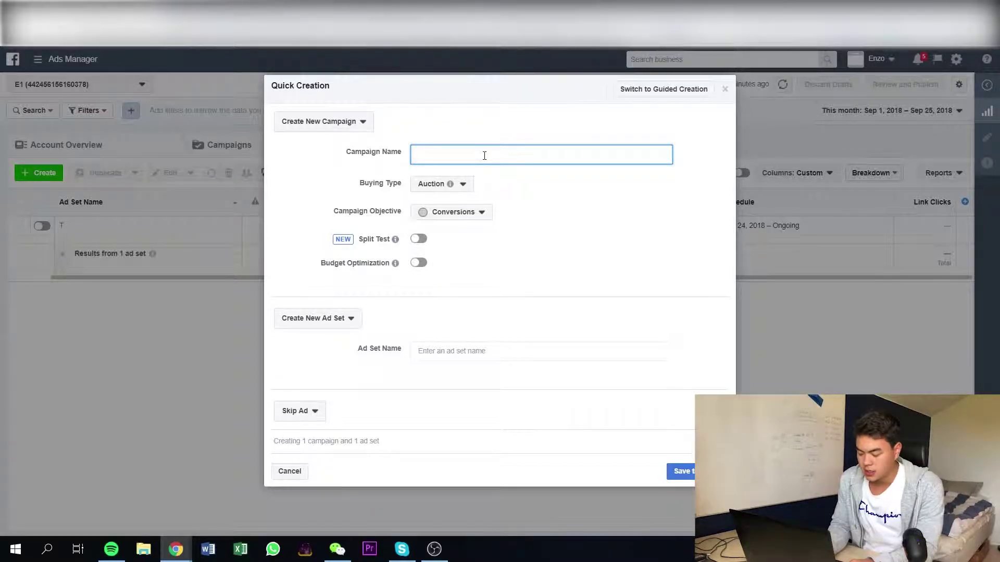
text(Makeup S)
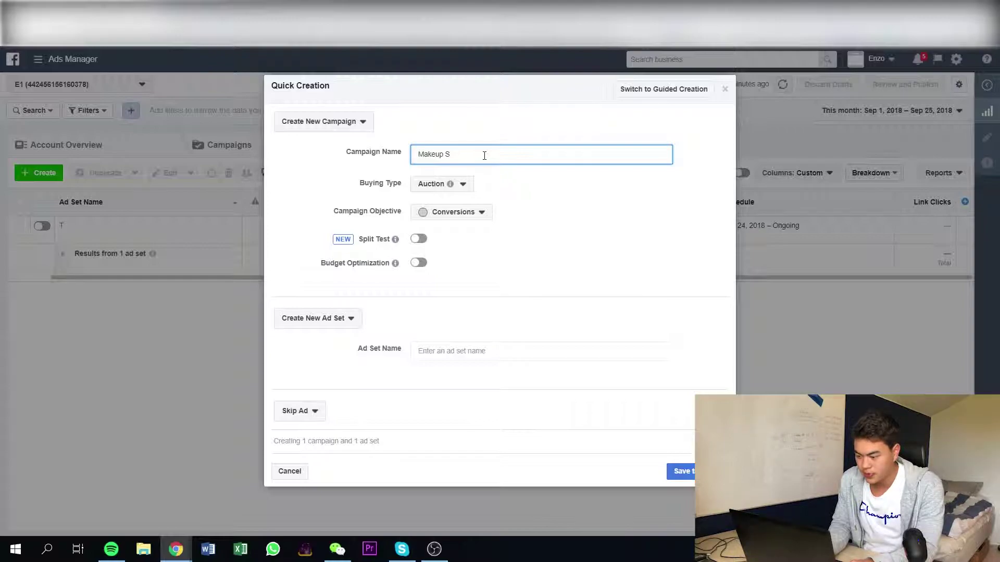
text(pray - )
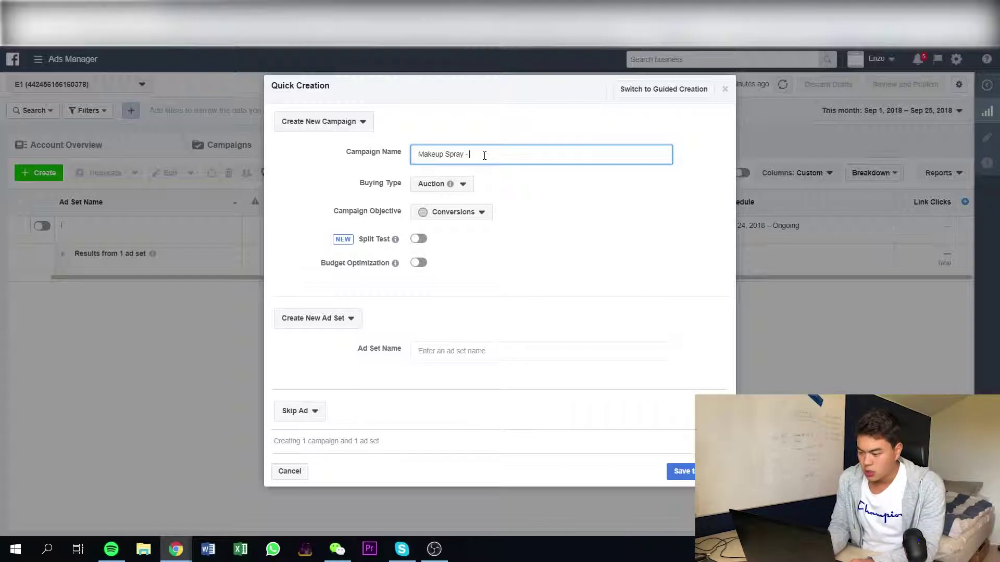
text(WC)
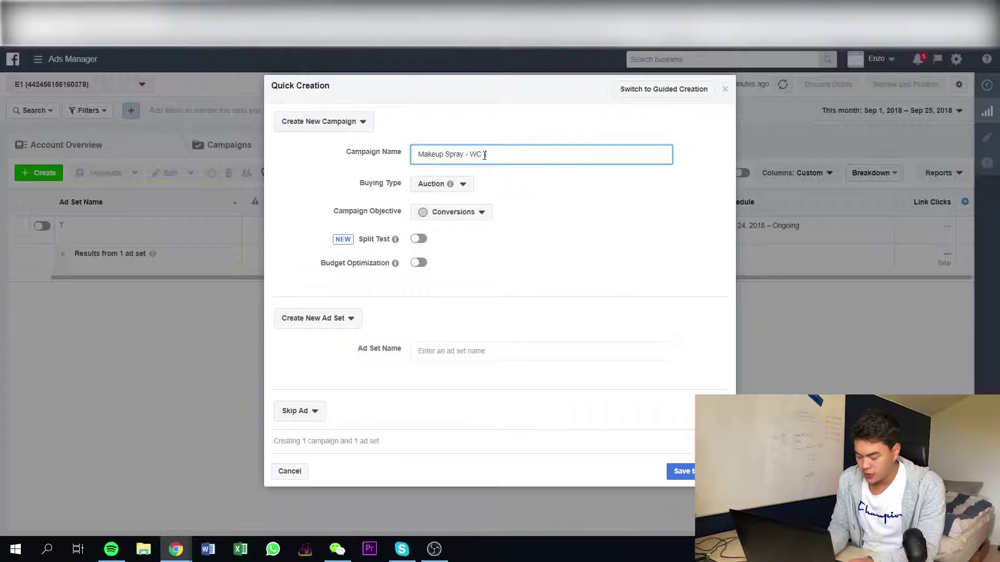
key(BackSpace)
key(BackSpace)
text(Test)
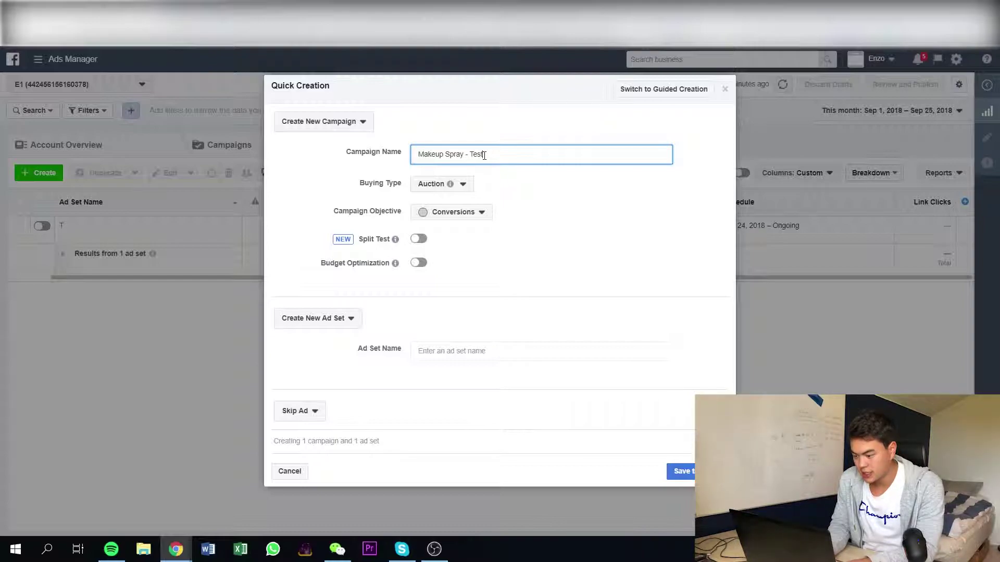
text(ing - WC)
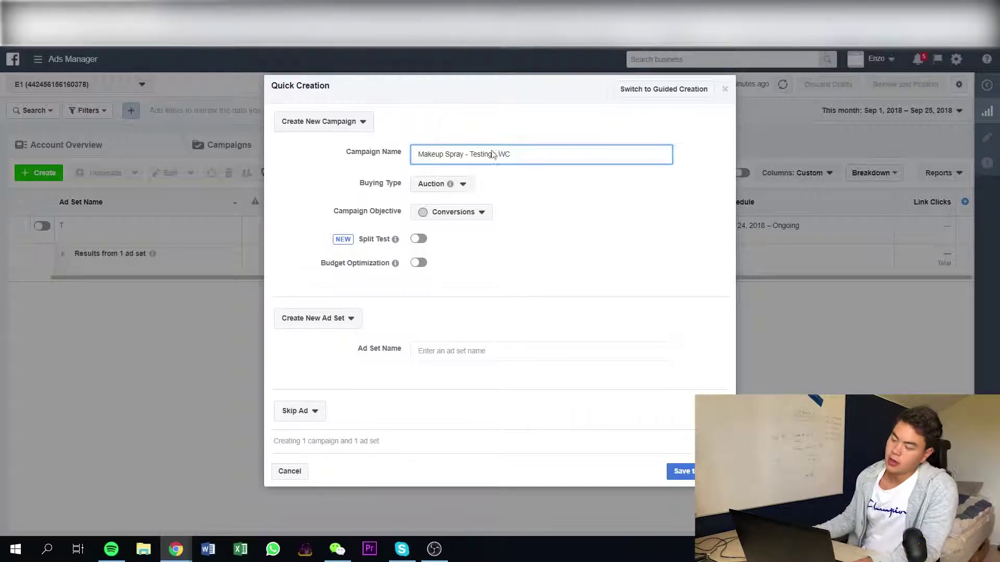
click(577, 210)
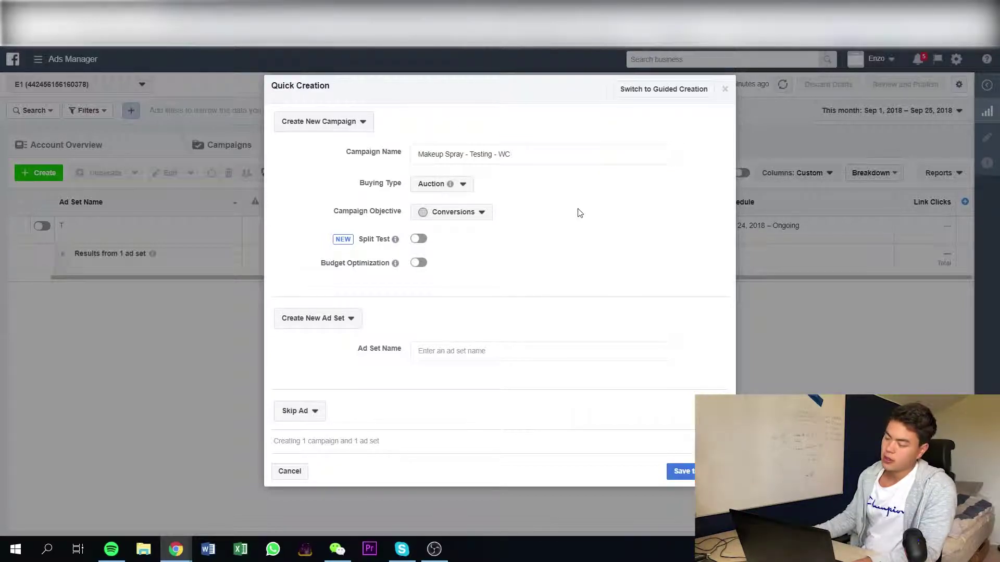
click(680, 471)
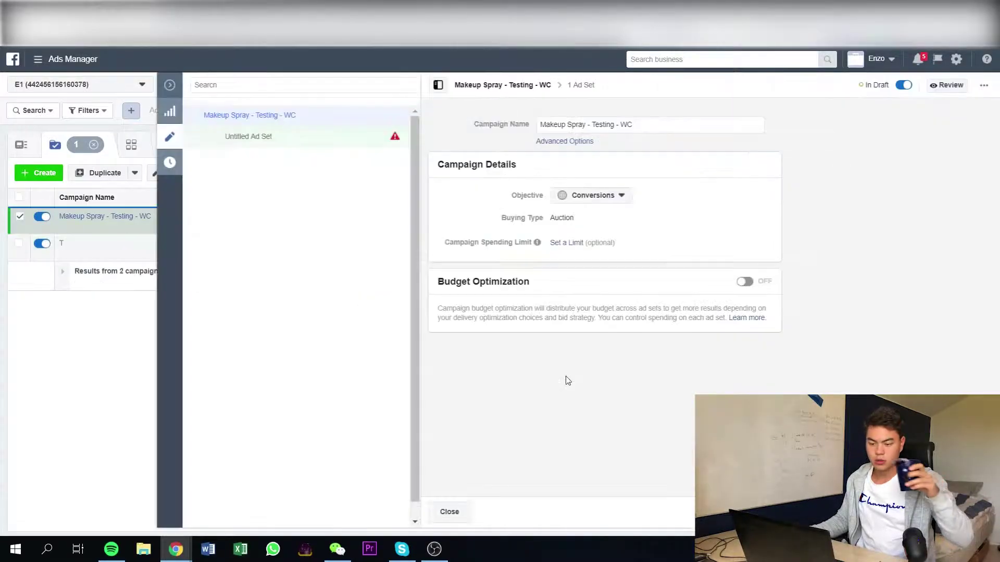
Step: Open the draft campaign's untitled ad set for editing and review its Facebook Pixel and budget settings
click(261, 144)
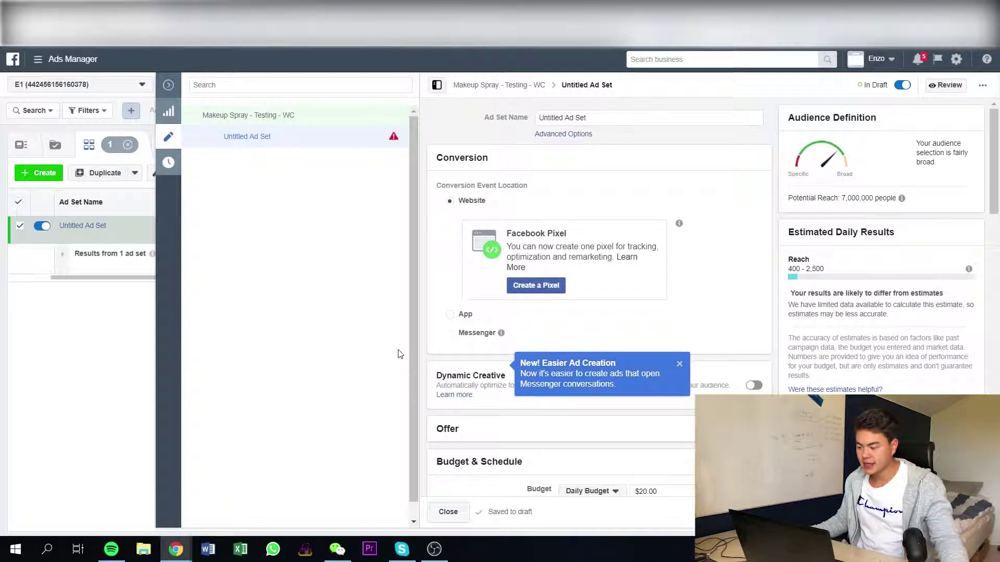
scroll(556, 227, down, 1)
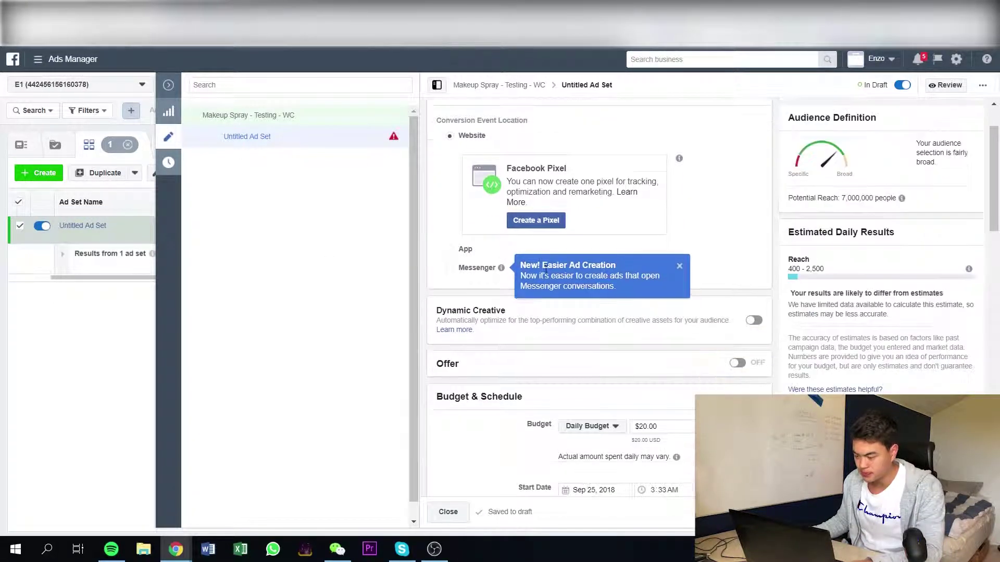
click(556, 227)
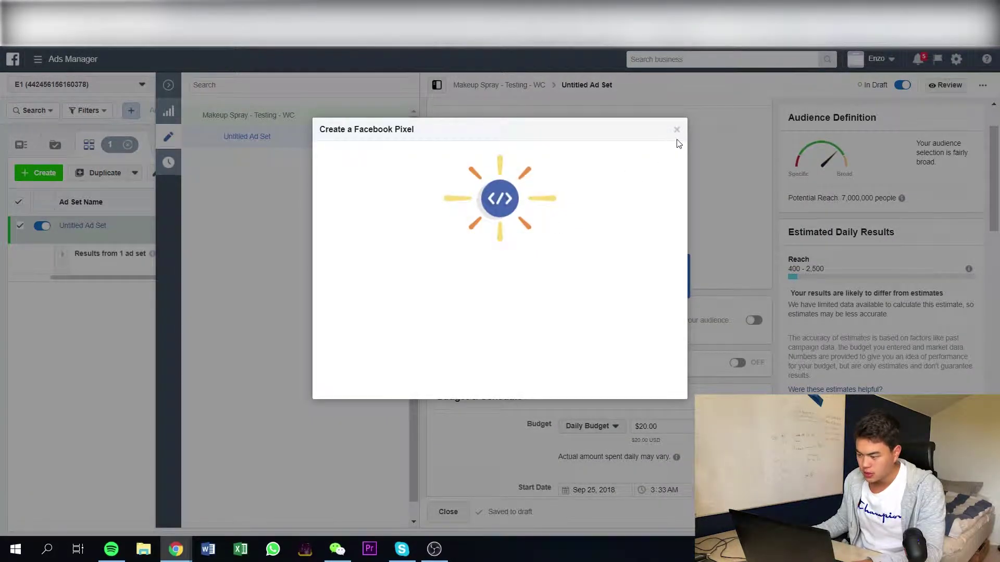
click(675, 128)
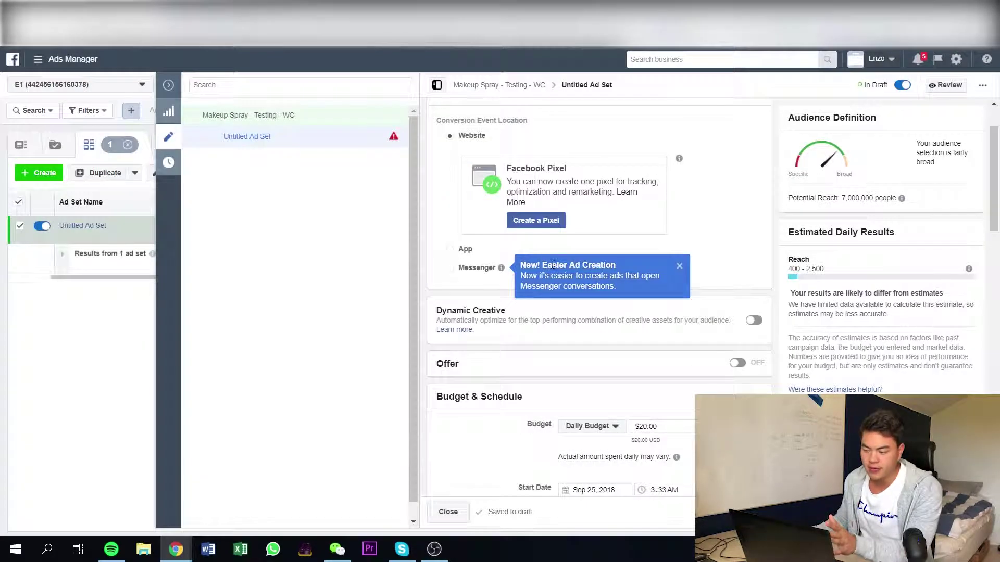
click(679, 267)
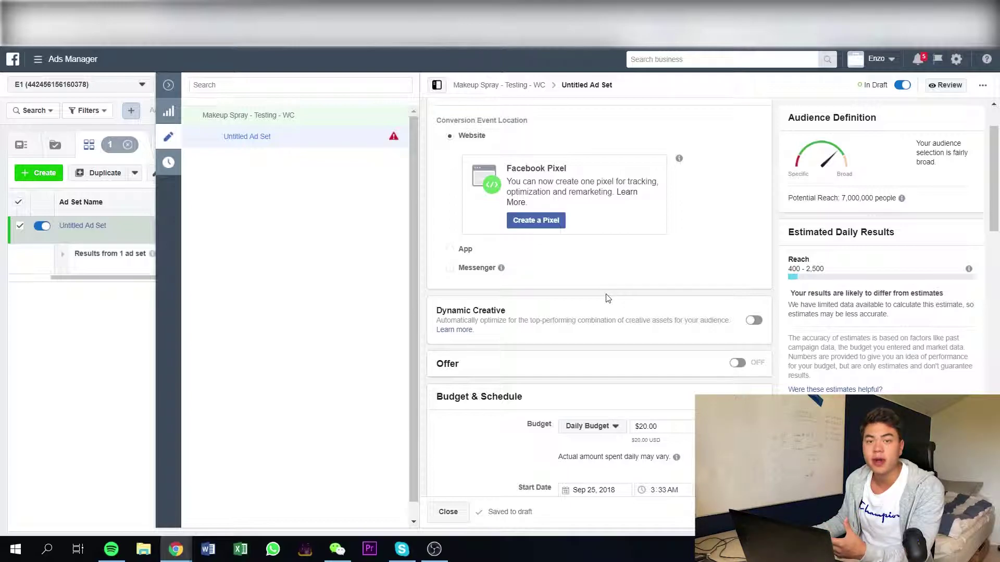
scroll(607, 300, up, 1)
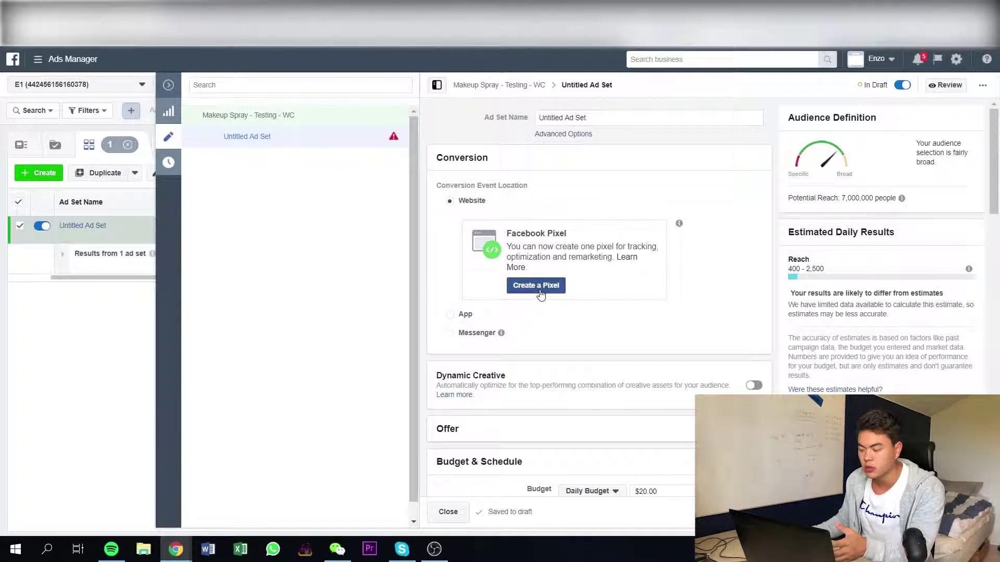
scroll(540, 294, down, 3)
scroll(539, 281, up, 3)
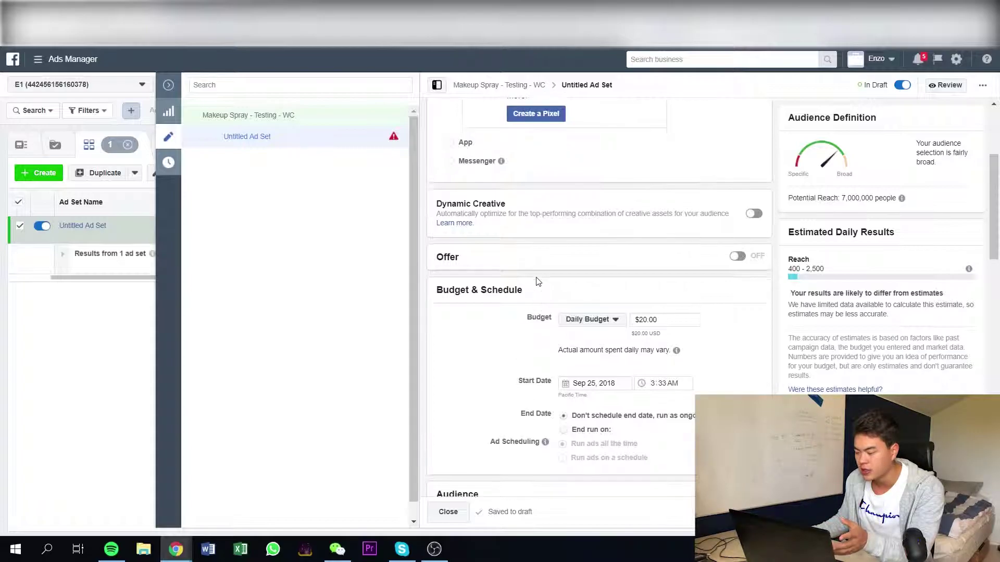
scroll(544, 276, down, 2)
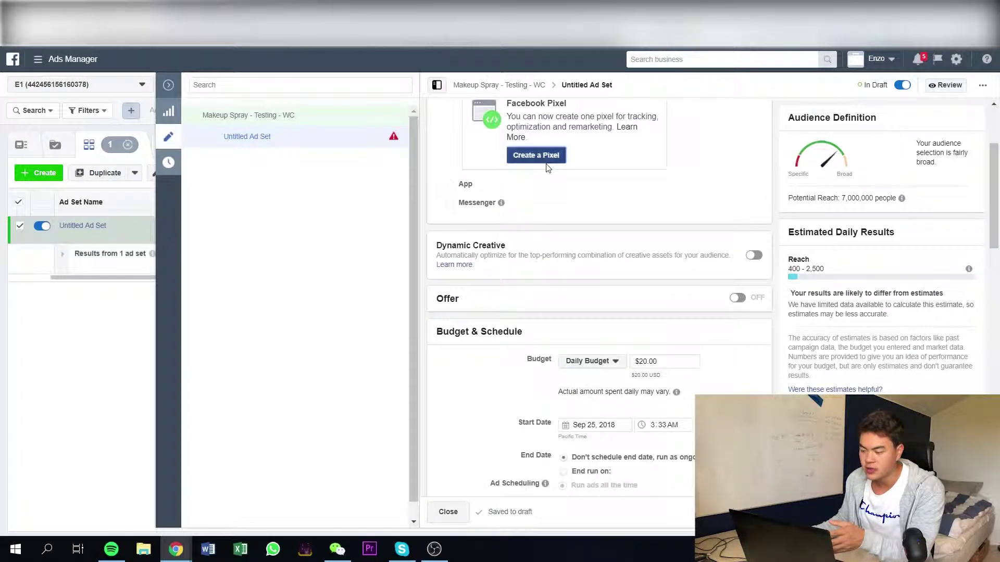
Step: Look at the Facebook Pixel creation dialog, close it without creating a pixel, and review the ad set's budget and schedule section
click(546, 164)
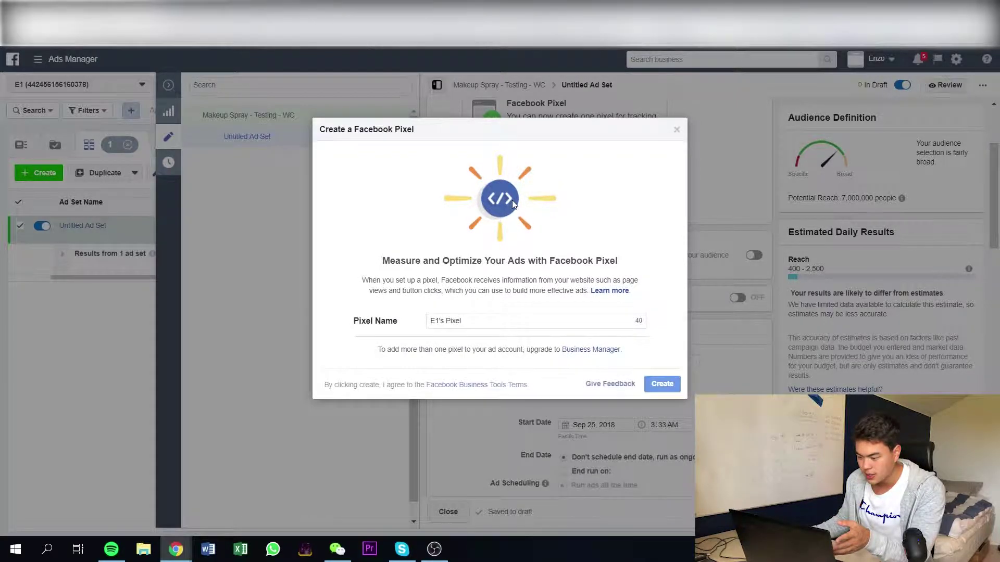
click(676, 130)
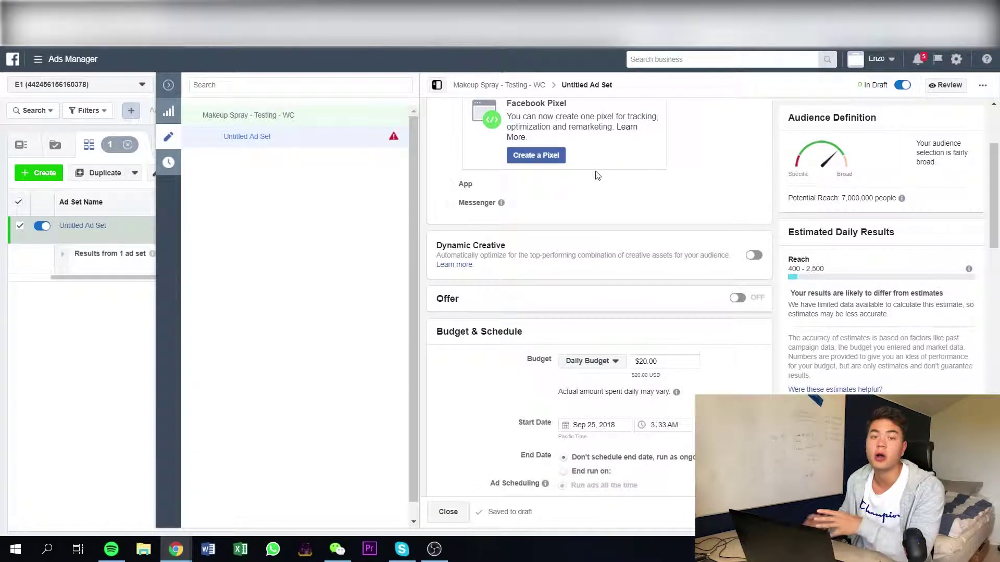
scroll(573, 333, down, 4)
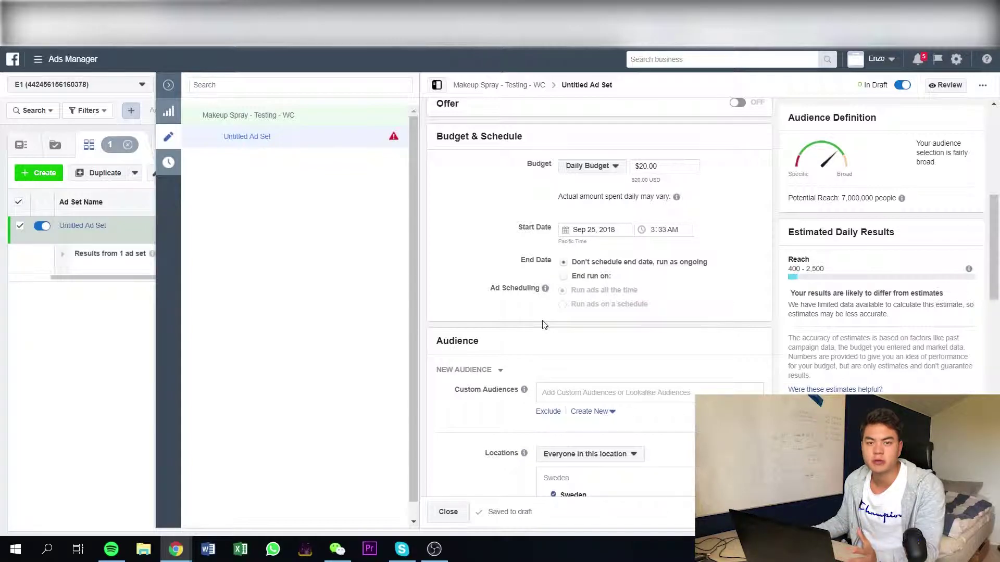
scroll(547, 341, up, 5)
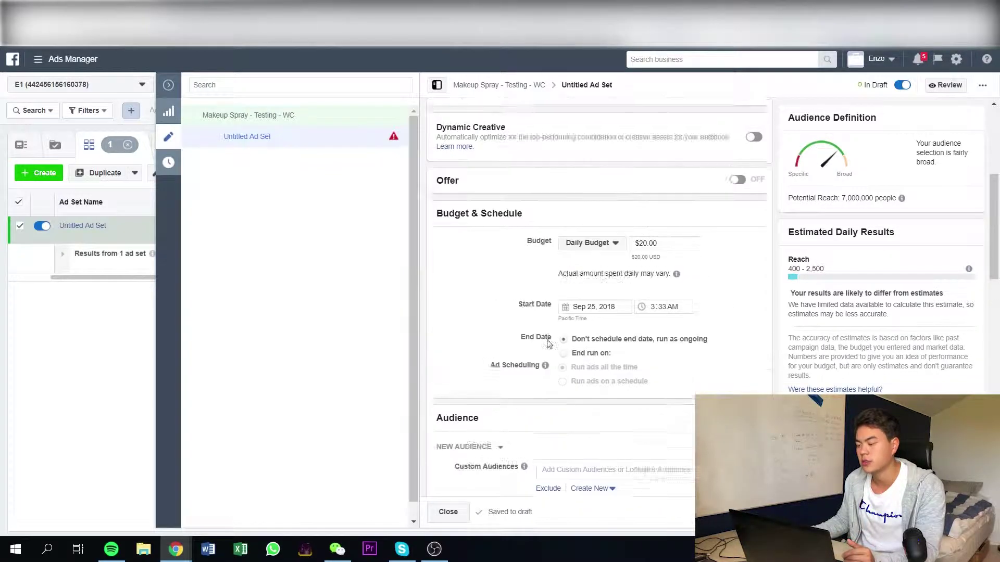
scroll(530, 343, down, 3)
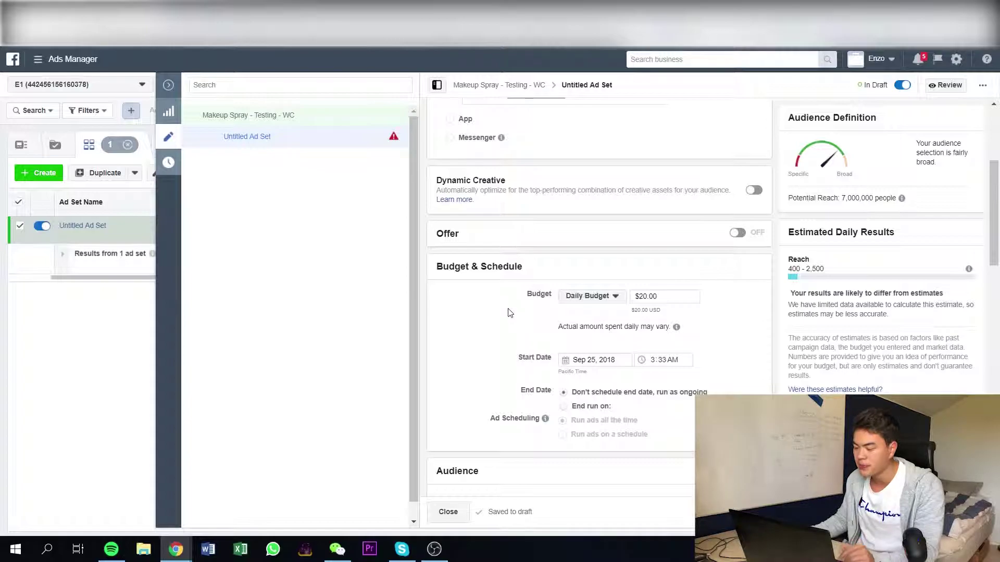
scroll(520, 302, down, 2)
Step: Rename the untitled ad set as "26/9-WW-"
scroll(523, 298, up, 6)
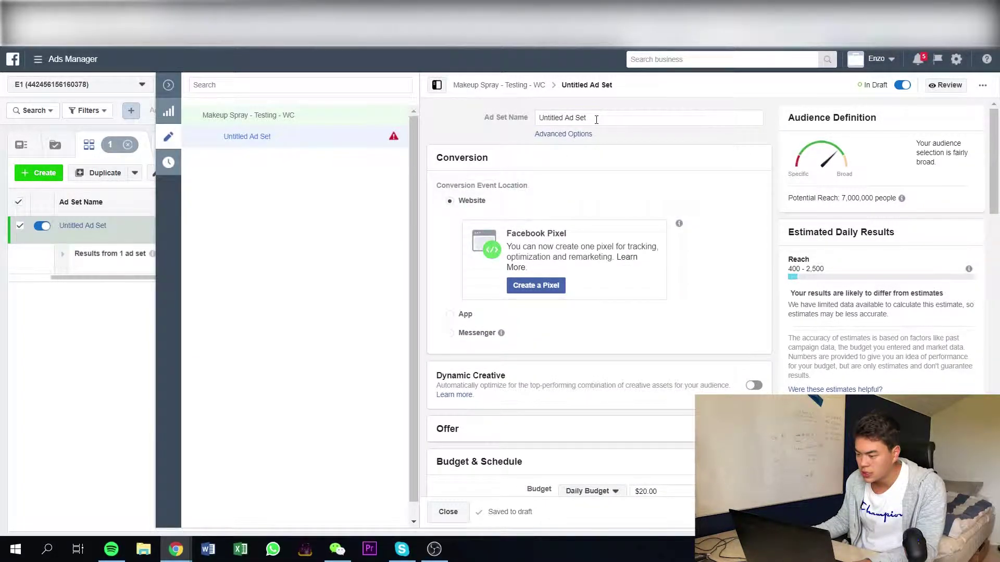
triple_click(598, 118)
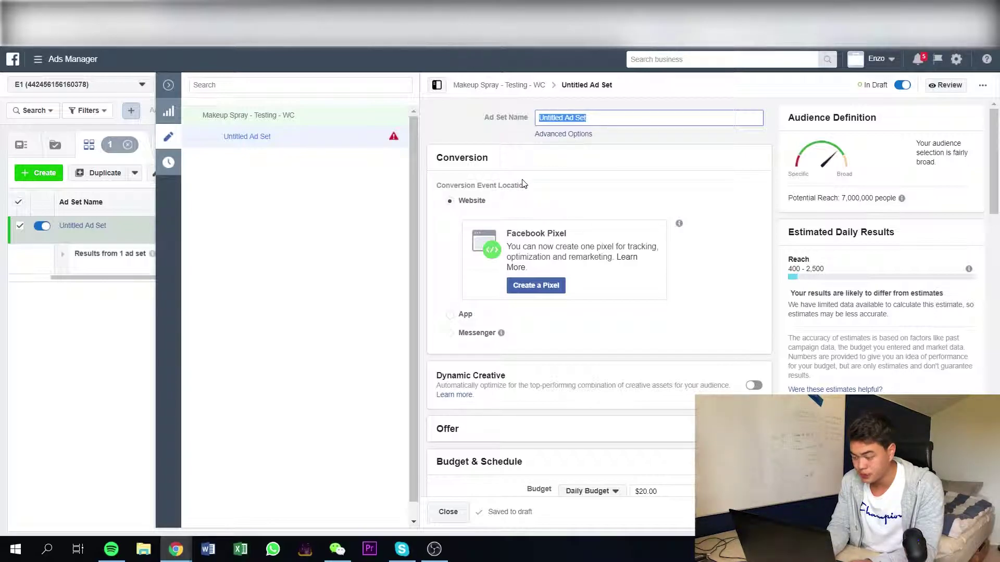
text(26/9)
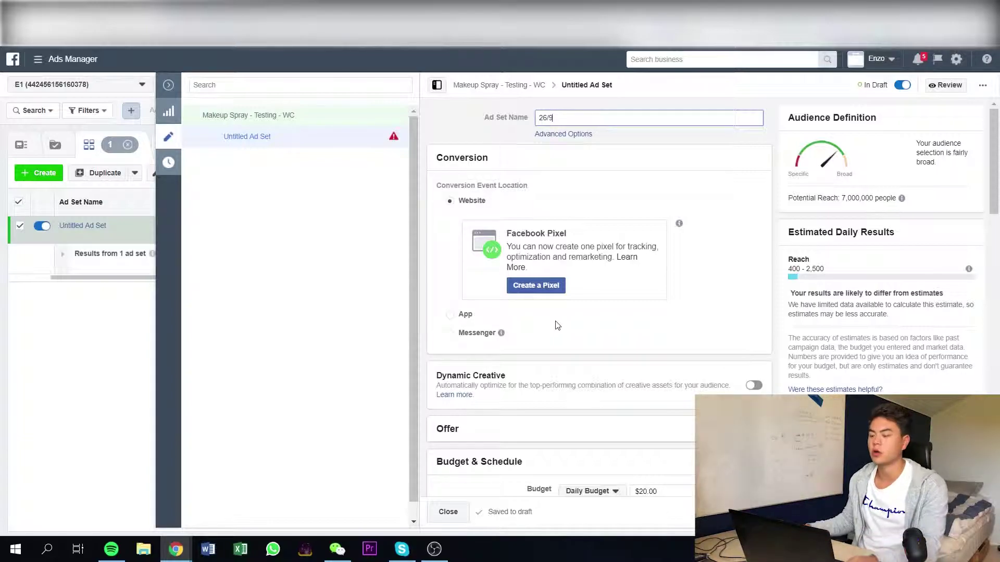
text(-)
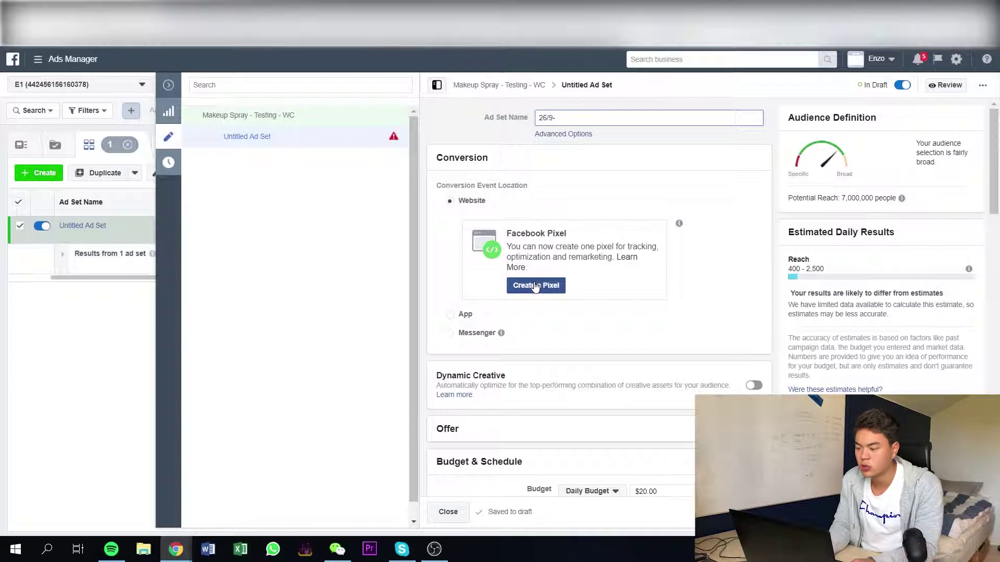
text(WW-)
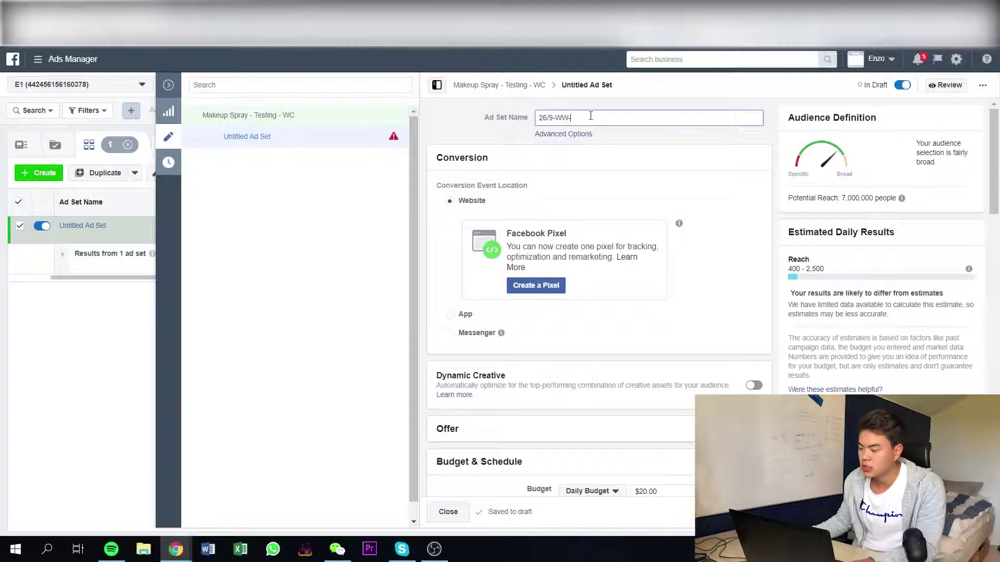
click(597, 175)
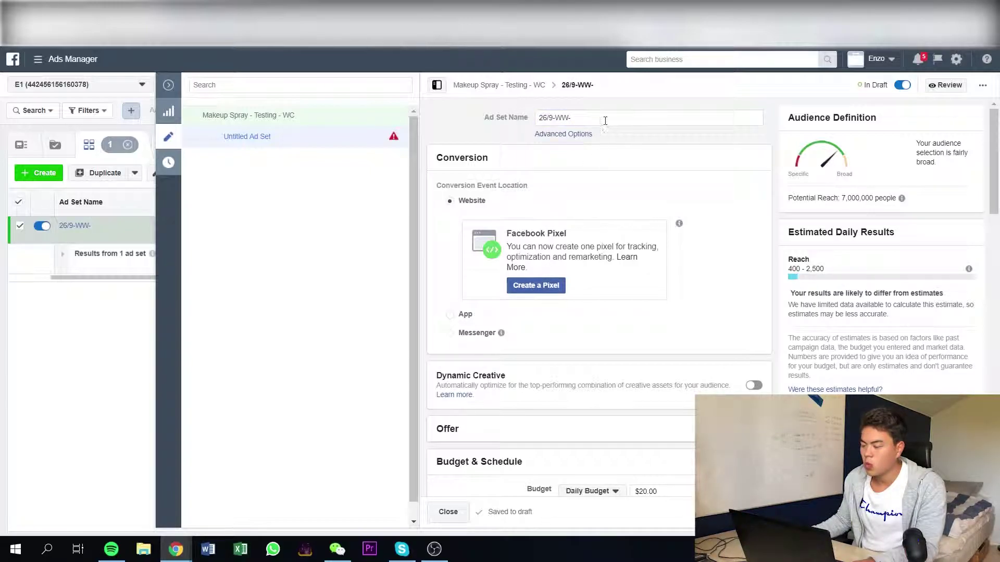
click(605, 118)
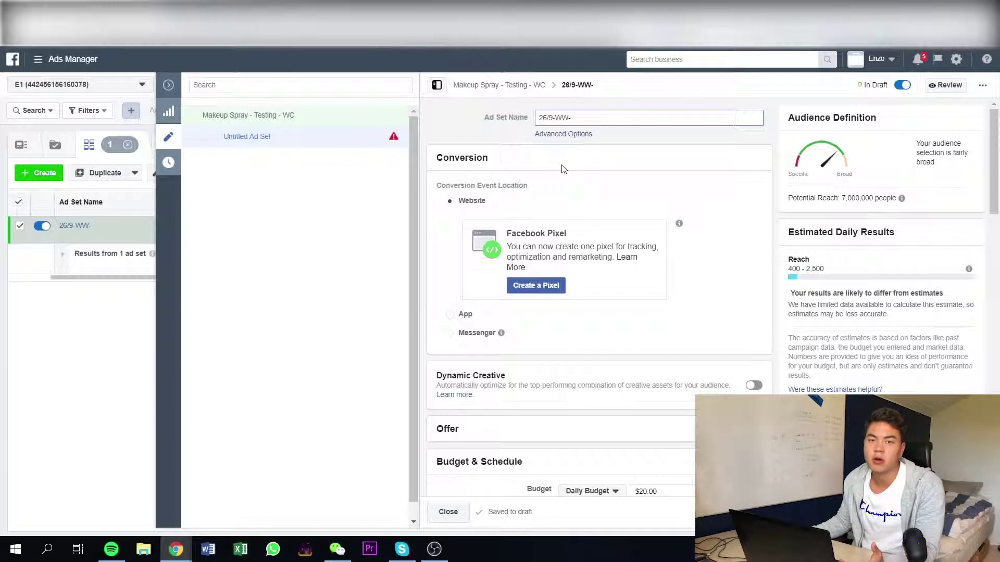
Step: Review the ad set's settings from conversion and budget through audience locations, age, gender, languages, detailed targeting and connections
scroll(573, 180, down, 7)
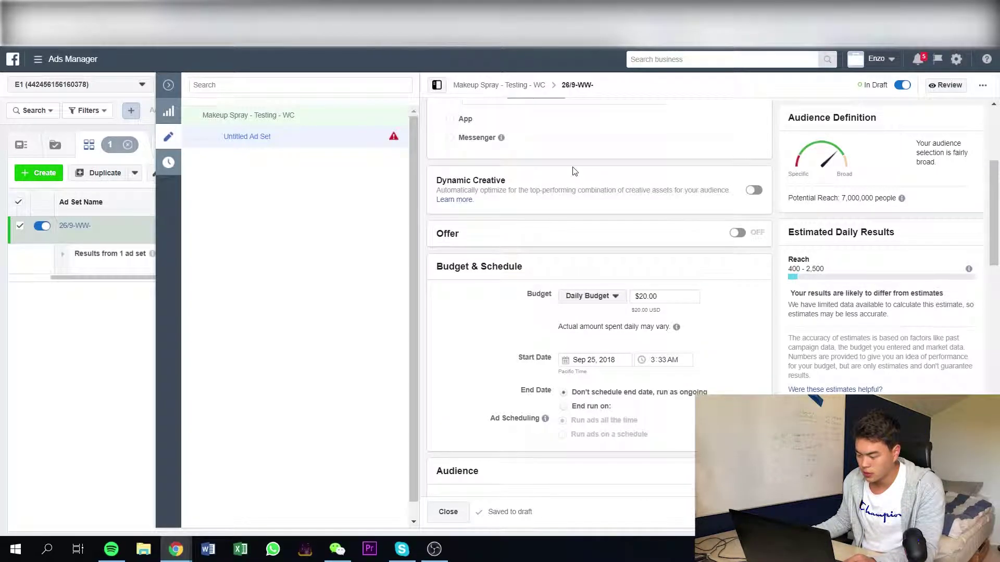
scroll(577, 177, up, 7)
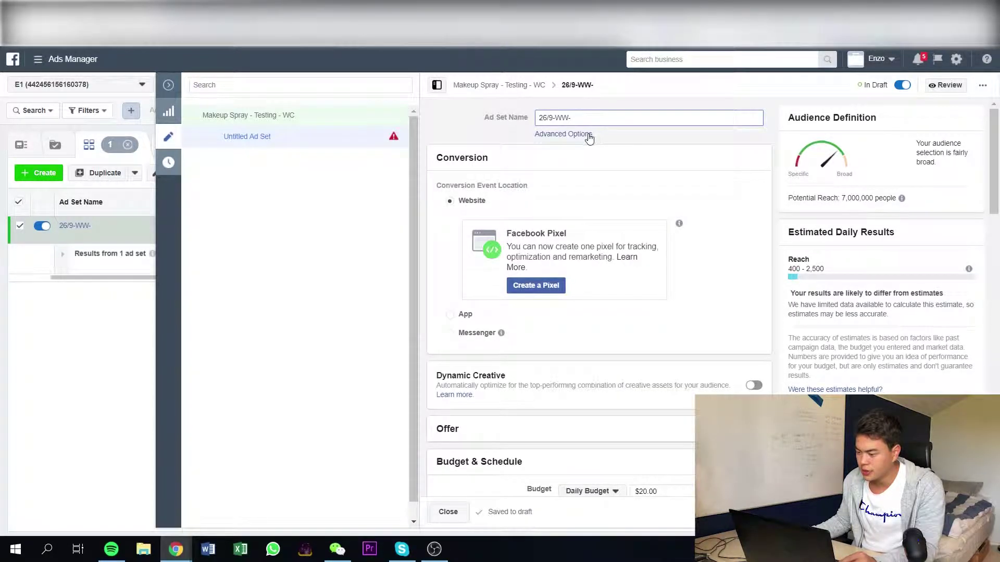
scroll(576, 241, down, 6)
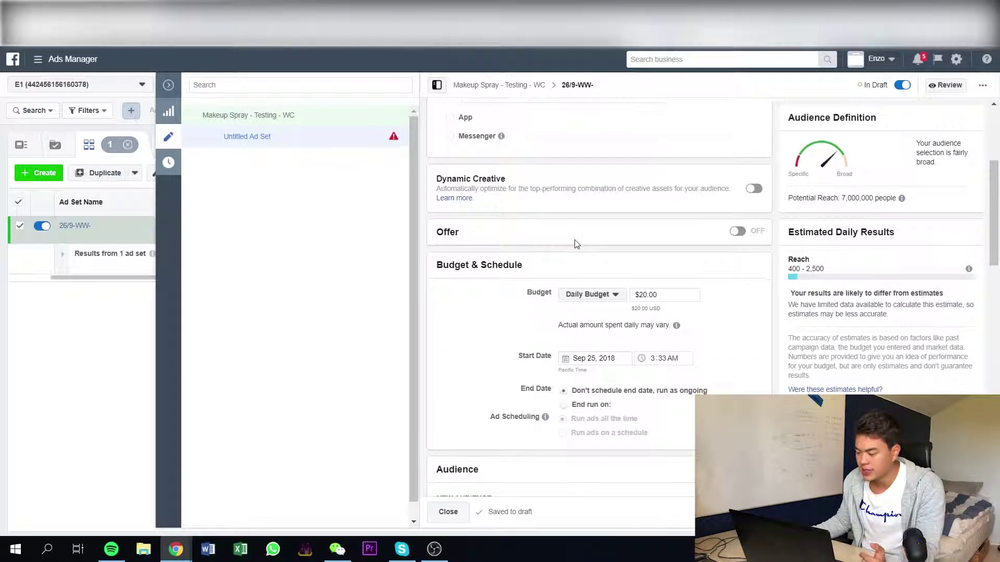
scroll(510, 253, down, 4)
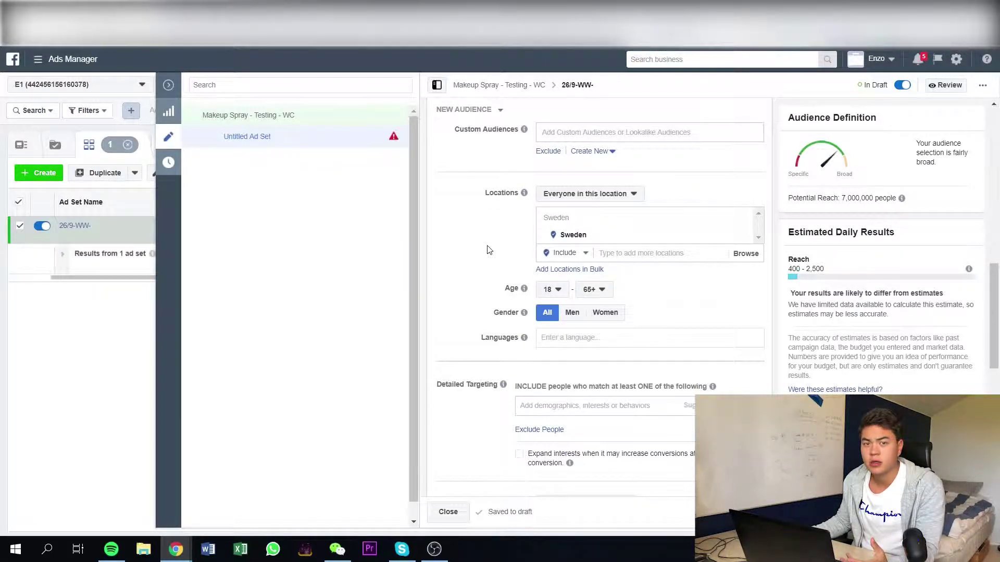
scroll(489, 253, up, 3)
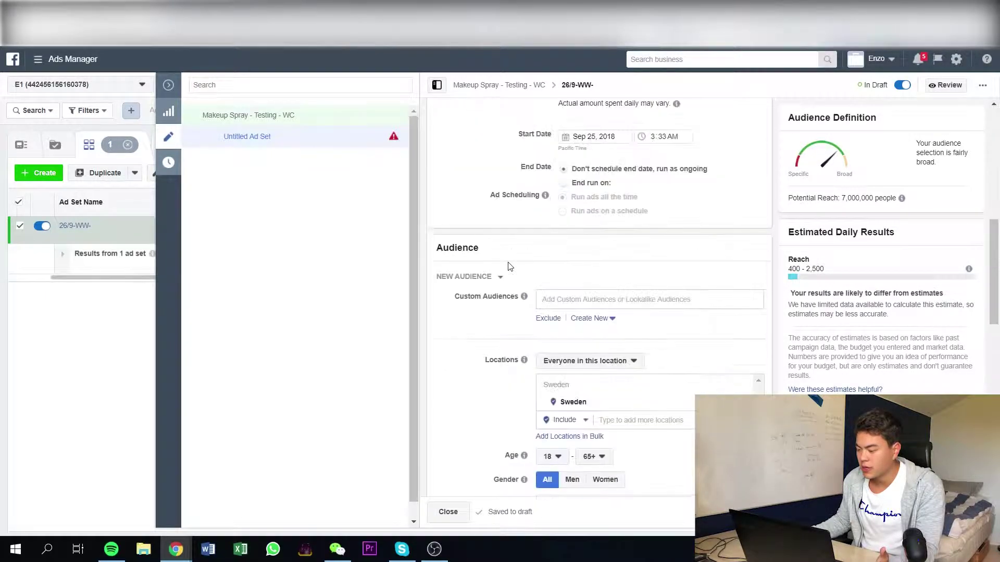
scroll(509, 267, up, 5)
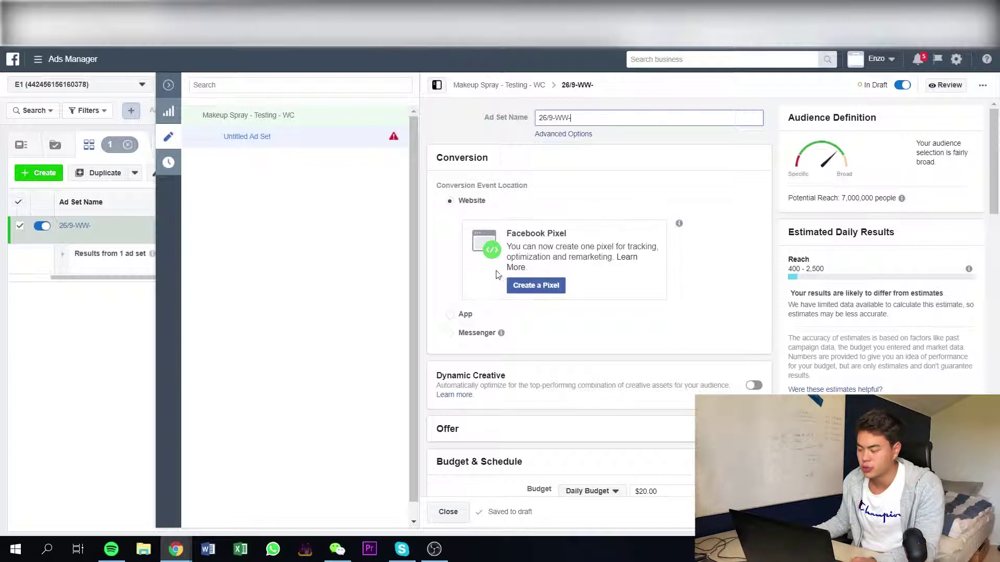
scroll(496, 276, down, 5)
scroll(494, 278, down, 1)
scroll(521, 224, up, 6)
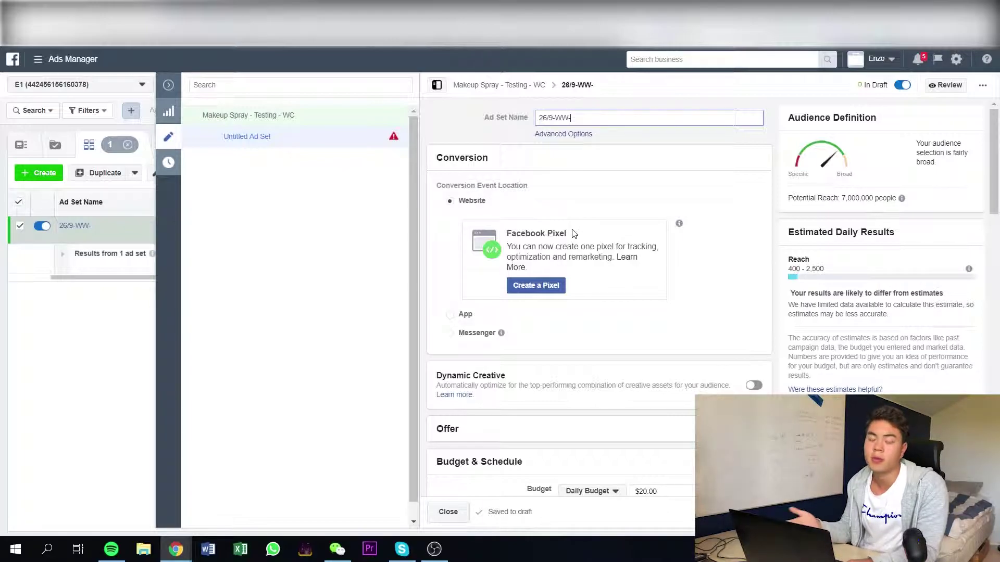
scroll(551, 302, down, 9)
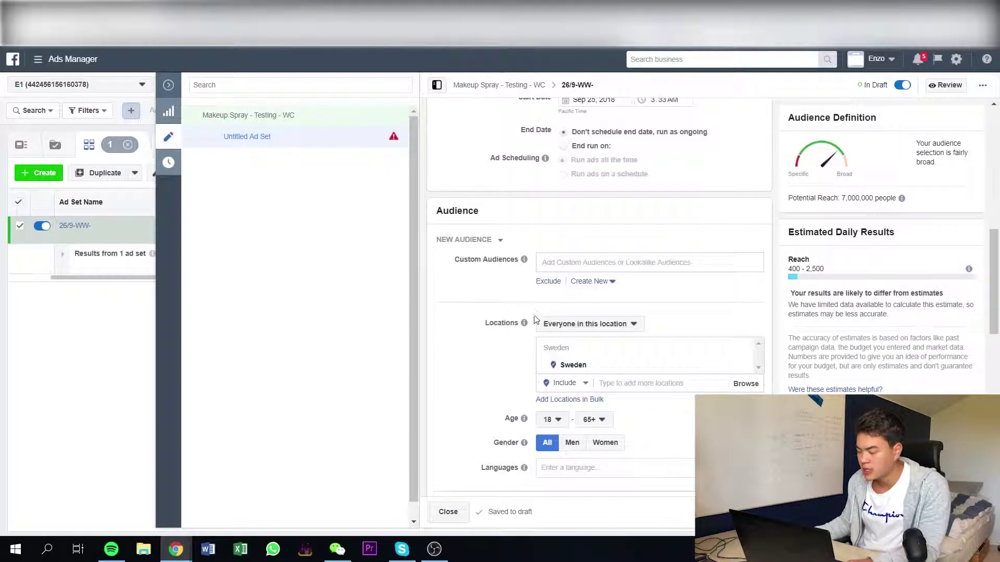
scroll(534, 317, down, 6)
scroll(507, 339, up, 3)
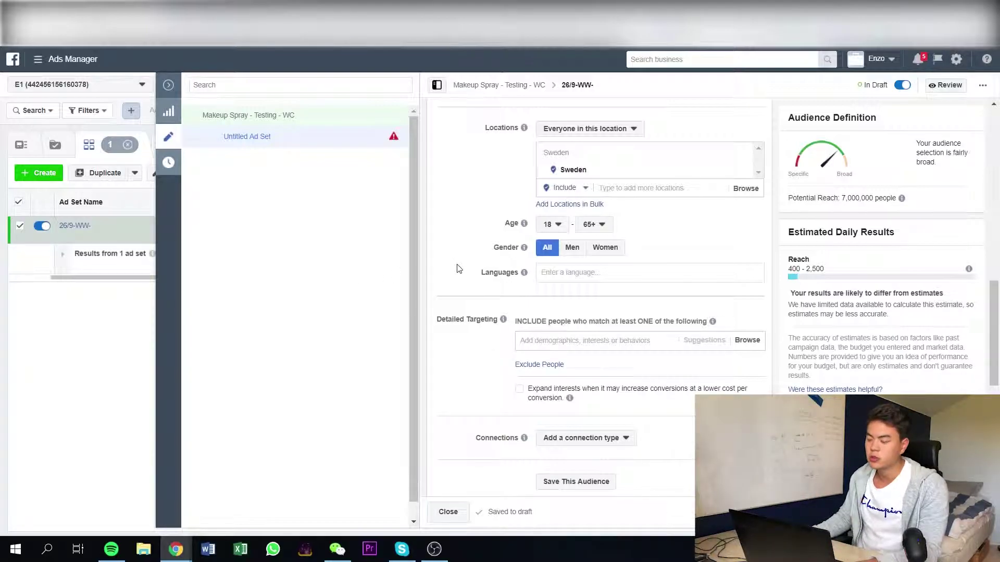
Step: Set the ad set's daily budget to $10.00
scroll(631, 235, up, 8)
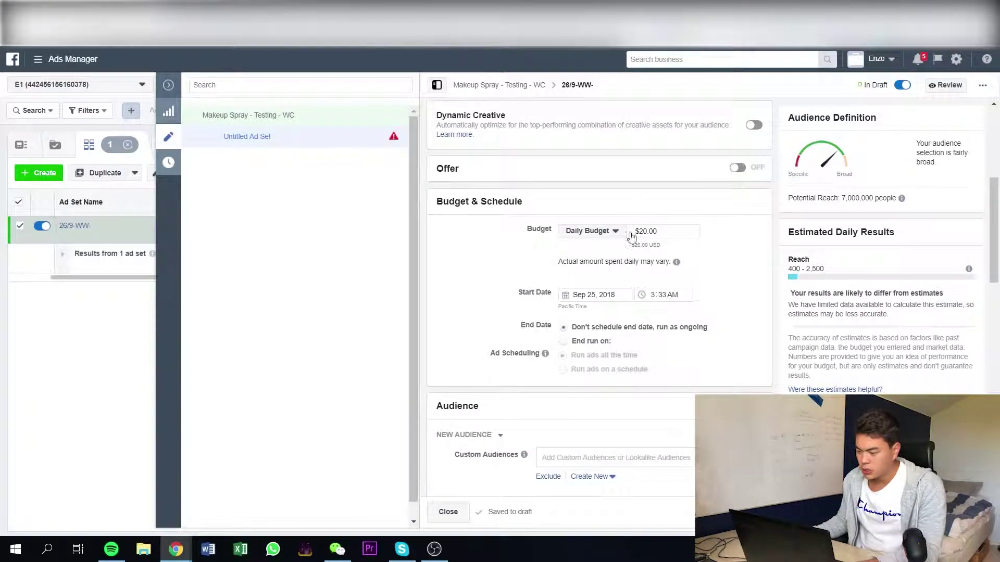
double_click(664, 232)
text(10)
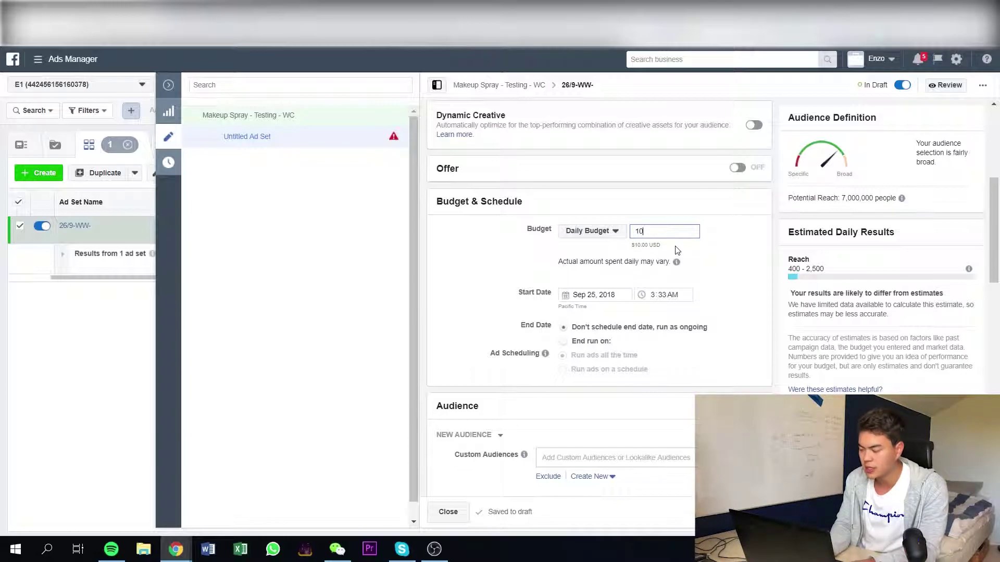
click(736, 273)
Step: Schedule the ad set to start on Sep 26, 2018 at 12:00 AM
scroll(736, 273, down, 1)
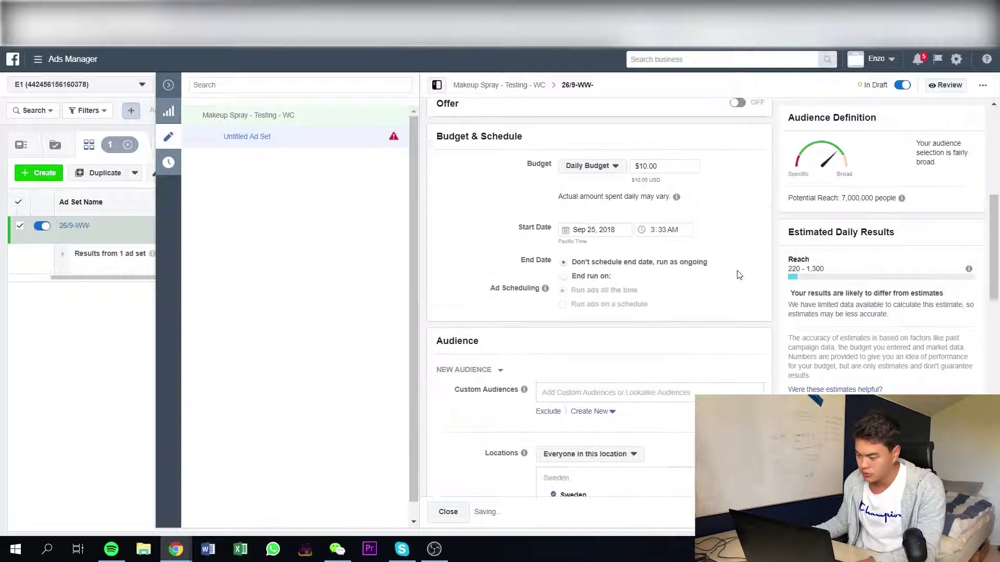
click(597, 230)
click(629, 346)
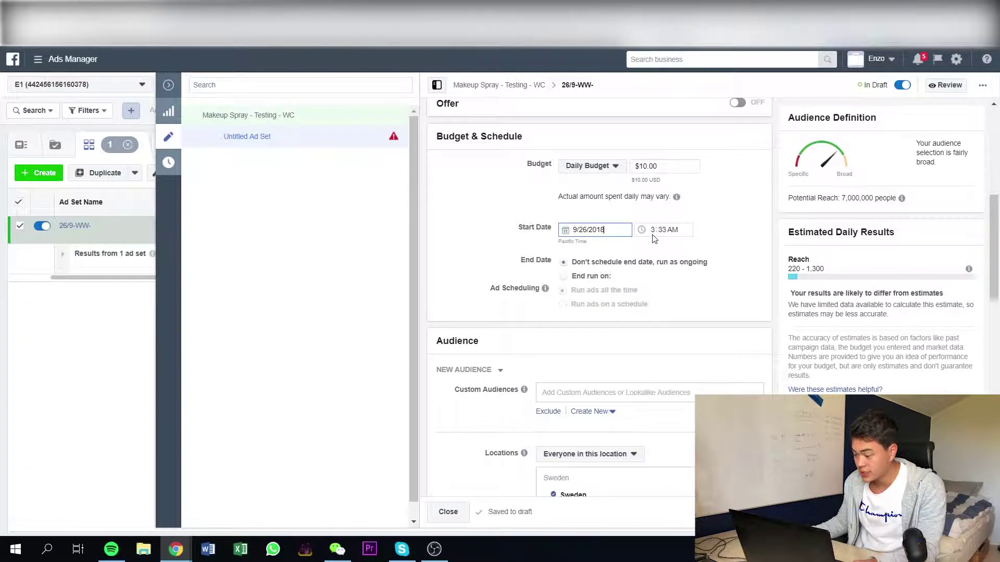
click(652, 230)
text(12)
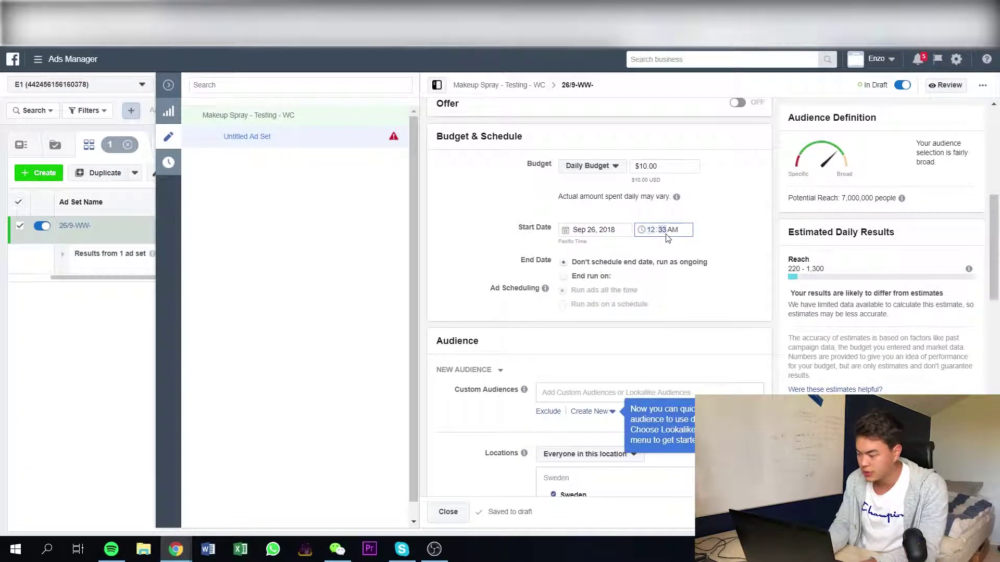
click(729, 221)
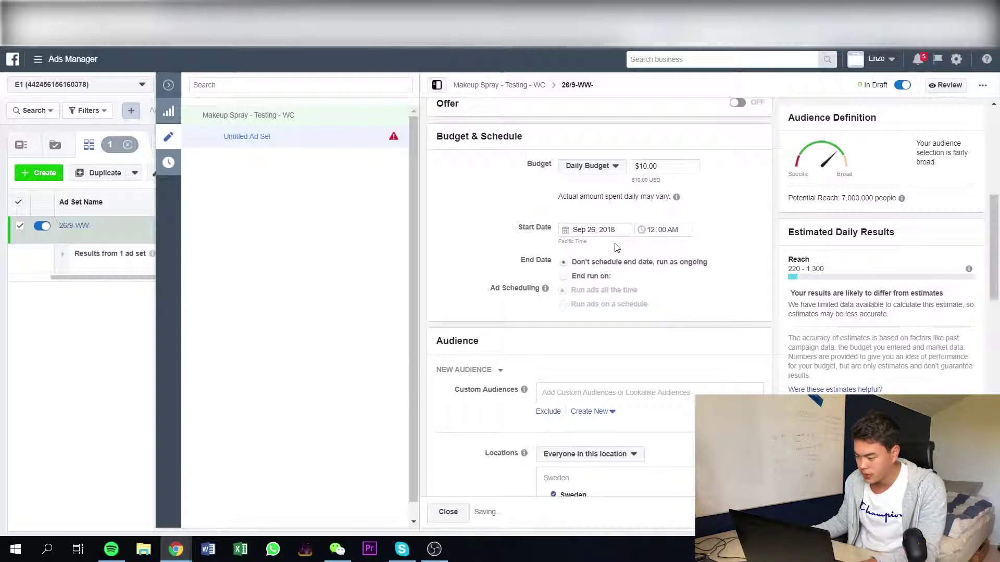
Step: Dismiss the lookalike audience tip and change the audience location from Sweden to the Worldwide region
scroll(612, 249, down, 2)
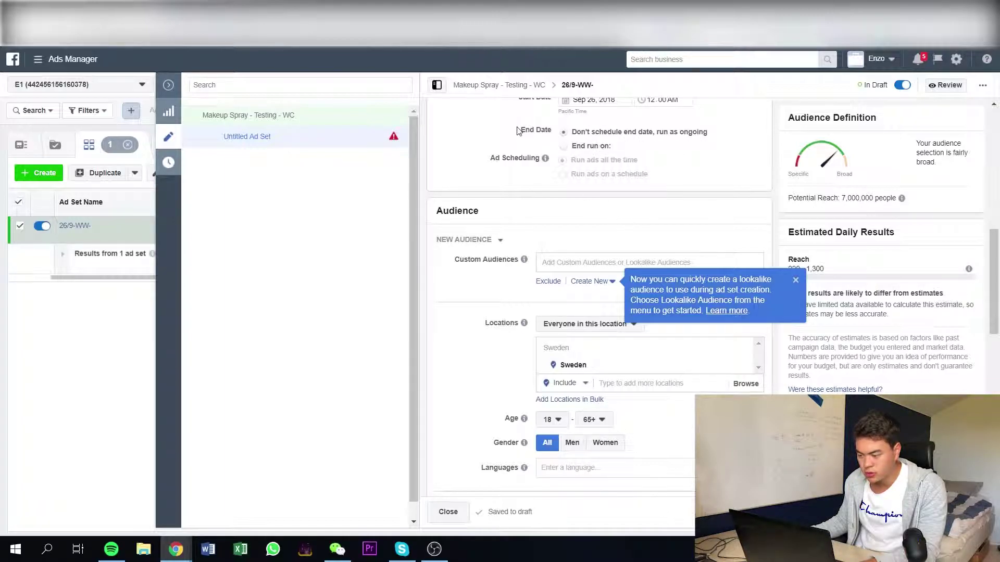
scroll(476, 232, down, 1)
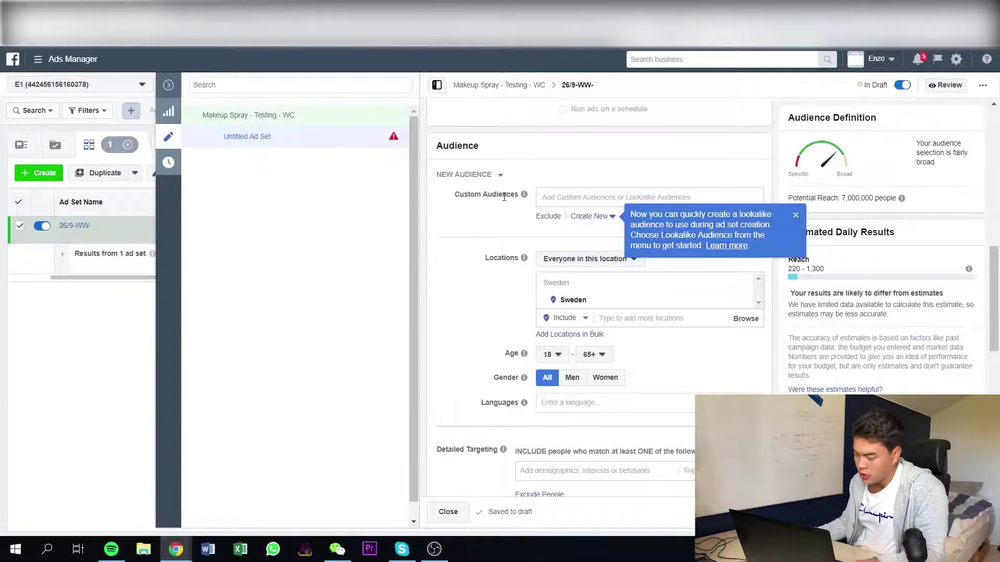
scroll(479, 226, down, 1)
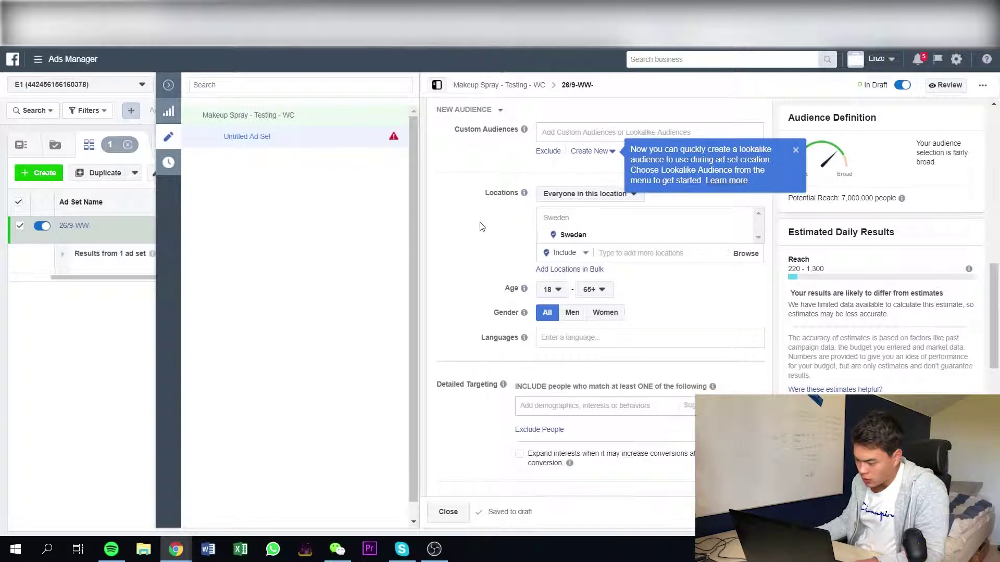
click(795, 150)
click(628, 254)
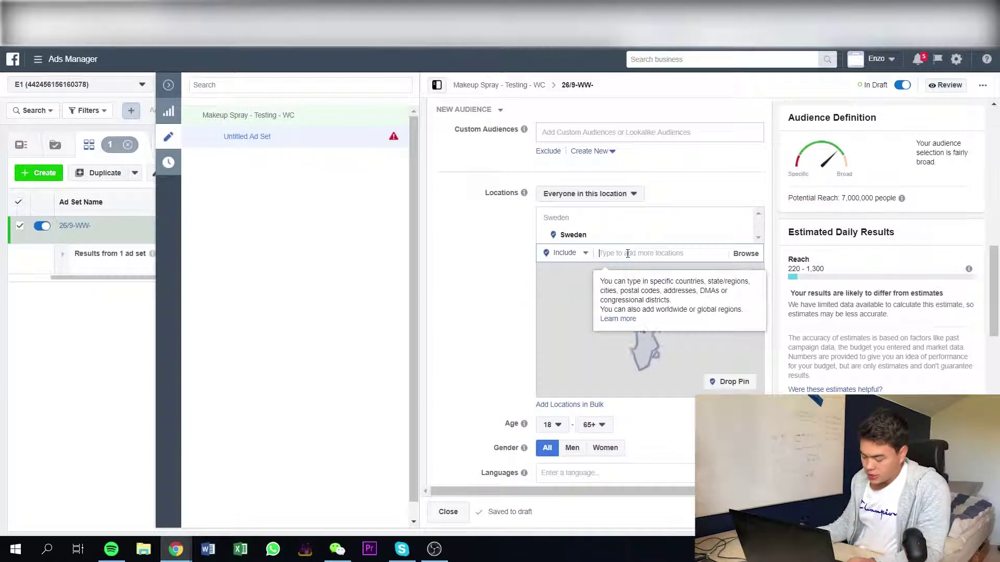
text(worldwide)
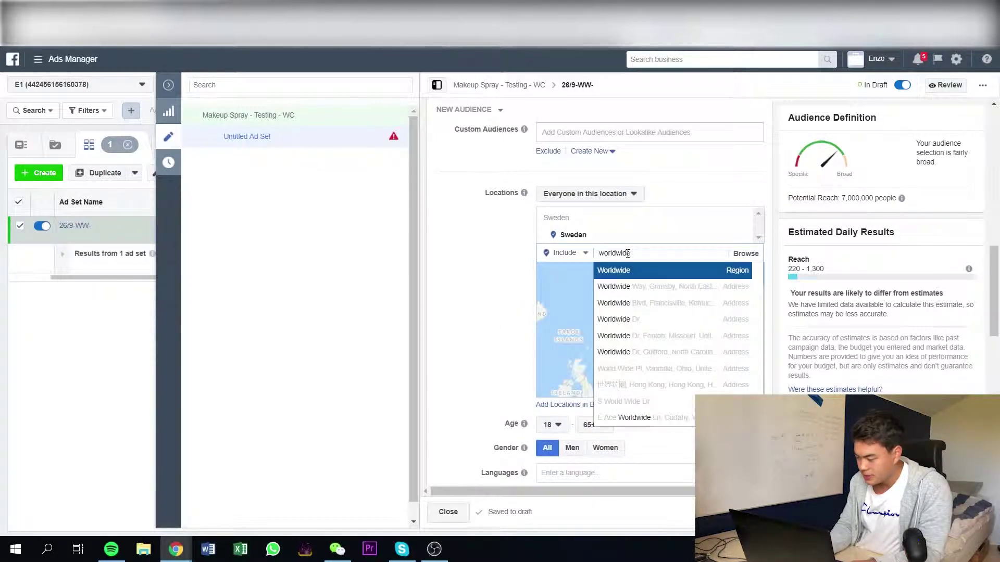
key(Return)
Step: Switch the additional audience locations to Exclude and exclude Vietnam and Thailand from the Worldwide audience
click(565, 253)
click(563, 288)
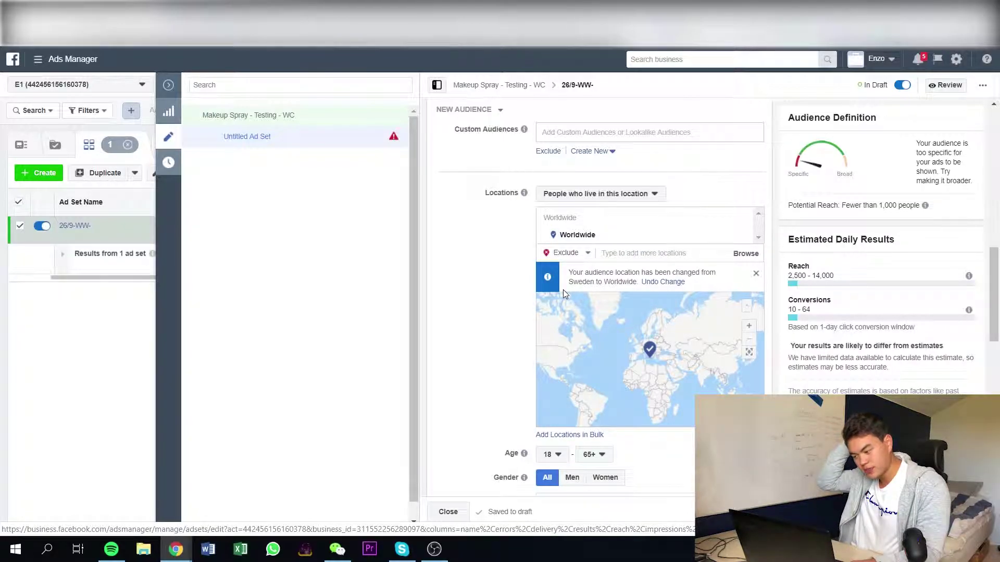
click(745, 253)
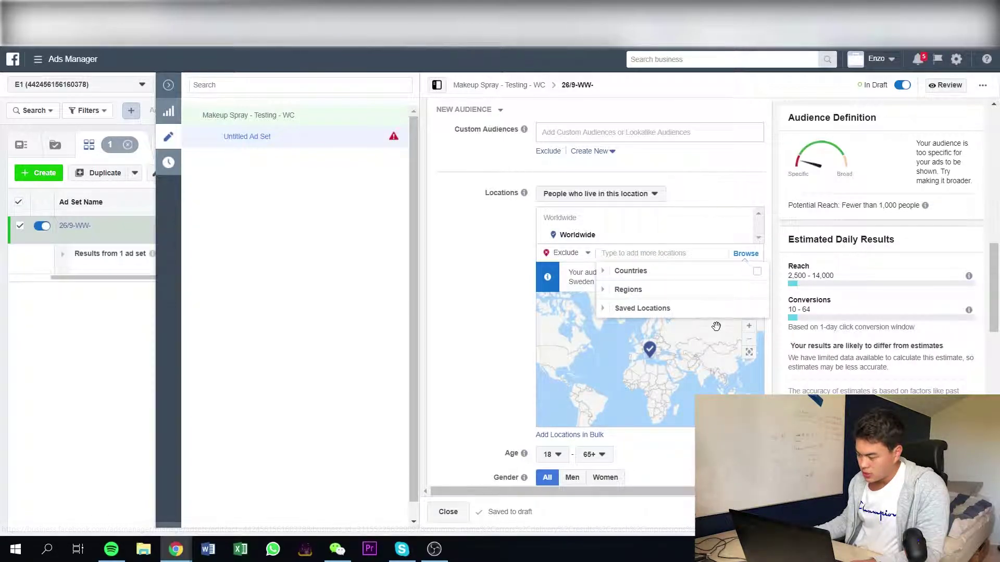
click(675, 316)
click(654, 312)
click(741, 257)
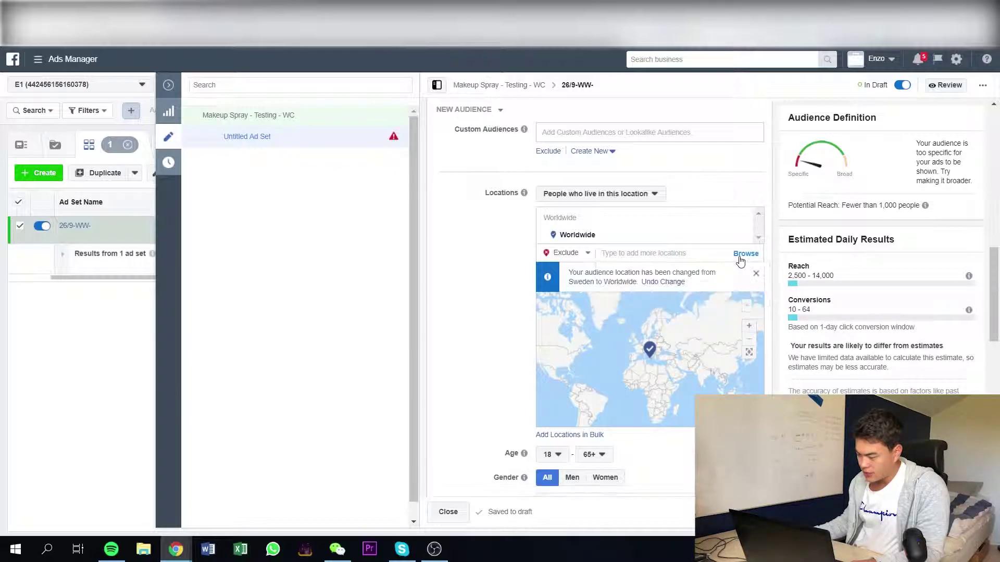
click(637, 248)
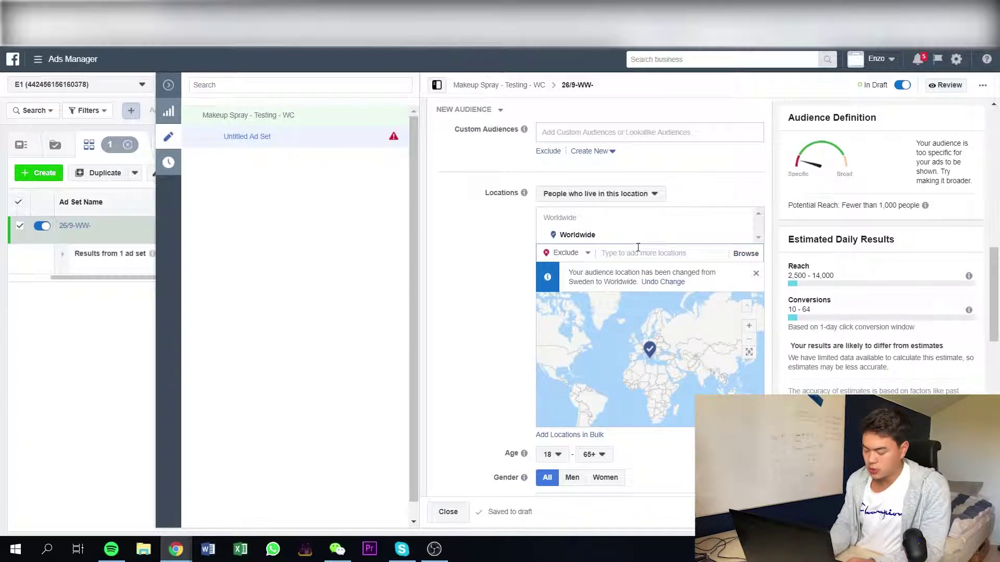
text(vietnams)
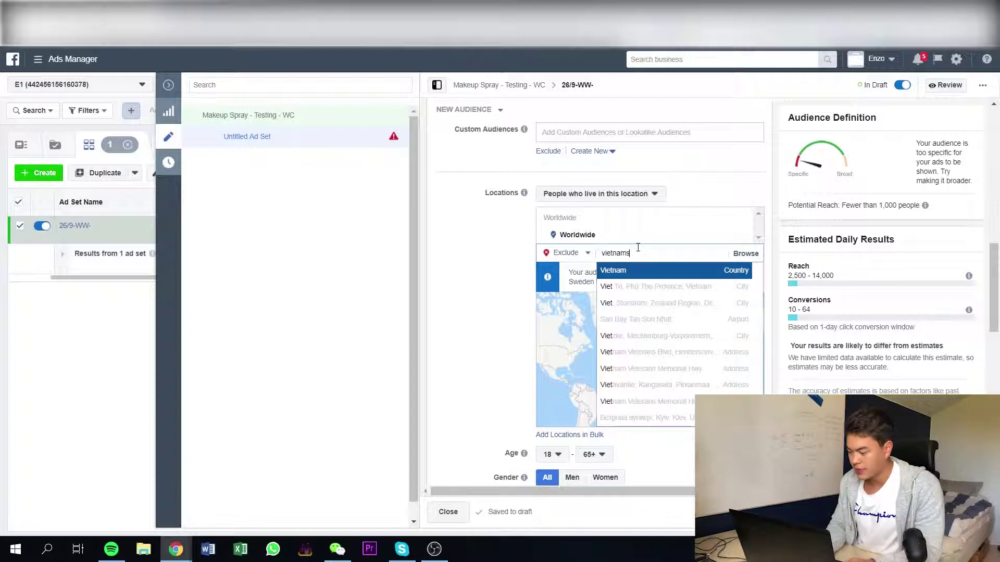
key(Return)
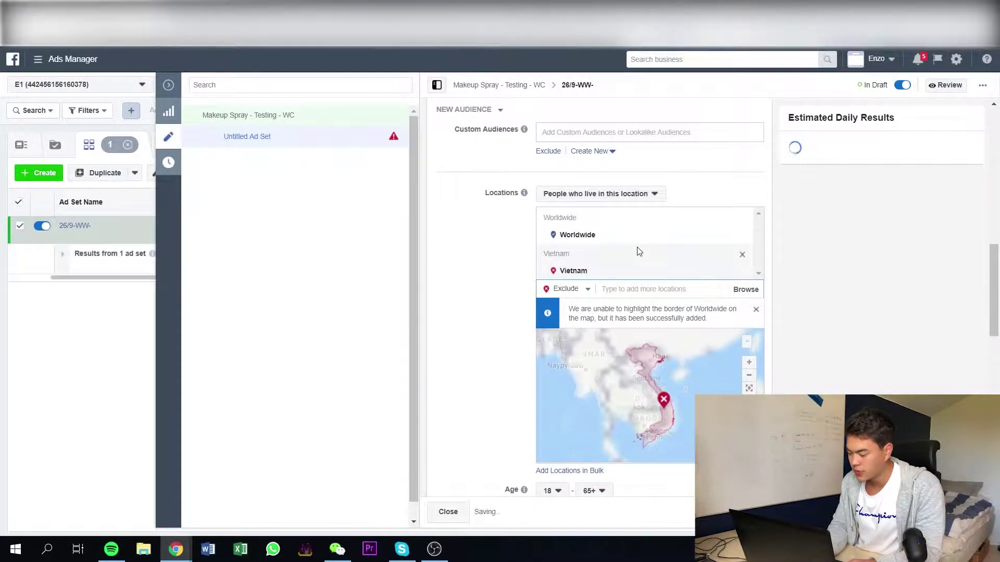
text(tha)
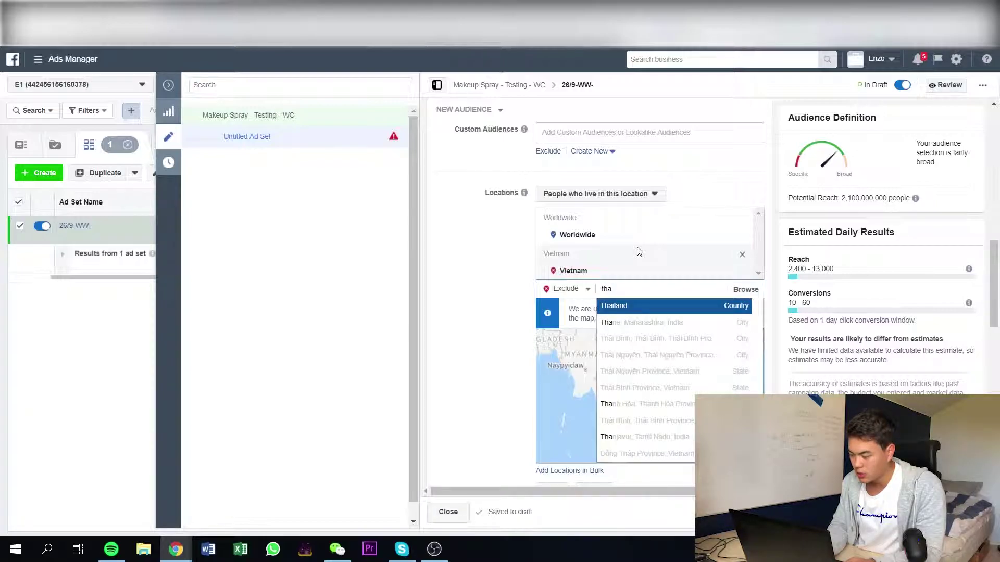
key(Return)
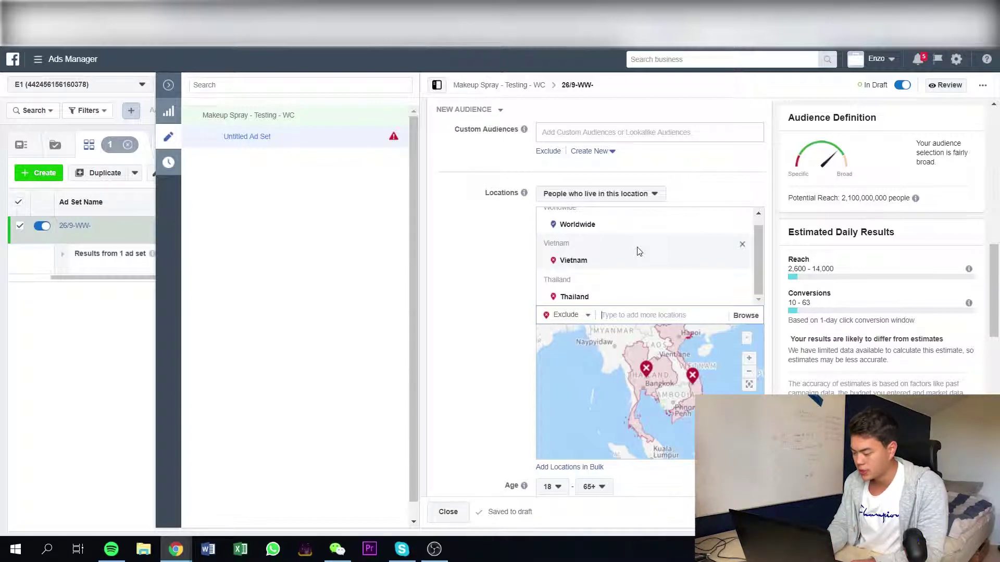
Step: Exclude Cambodia, Indonesia, Laos and Malaysia from the ad set's audience locations
click(571, 316)
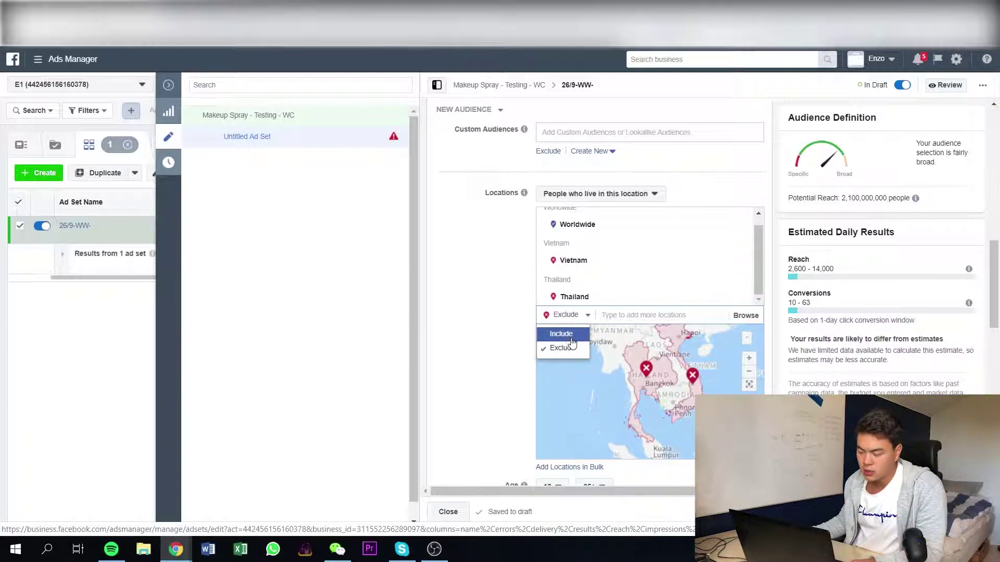
click(635, 314)
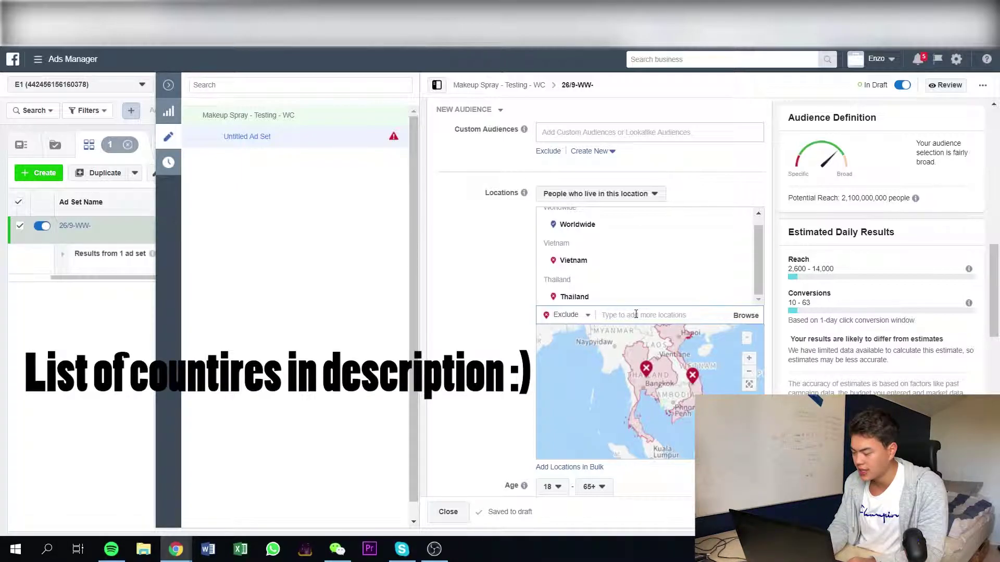
text(Cambodia)
key(Return)
text(Indonesia)
key(Return)
drag(600, 331, 652, 359)
text(laos)
key(Return)
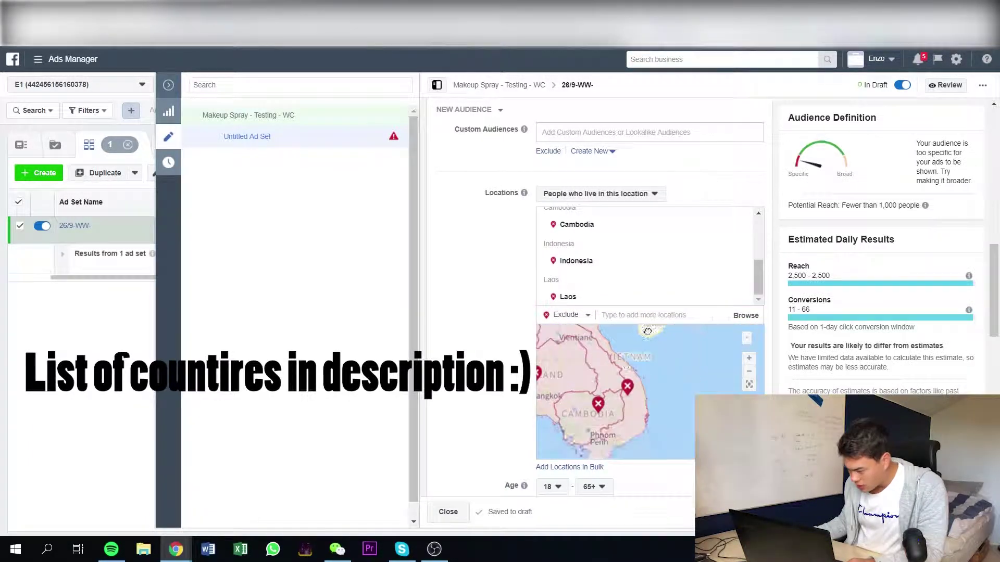
text(malaysia)
key(Return)
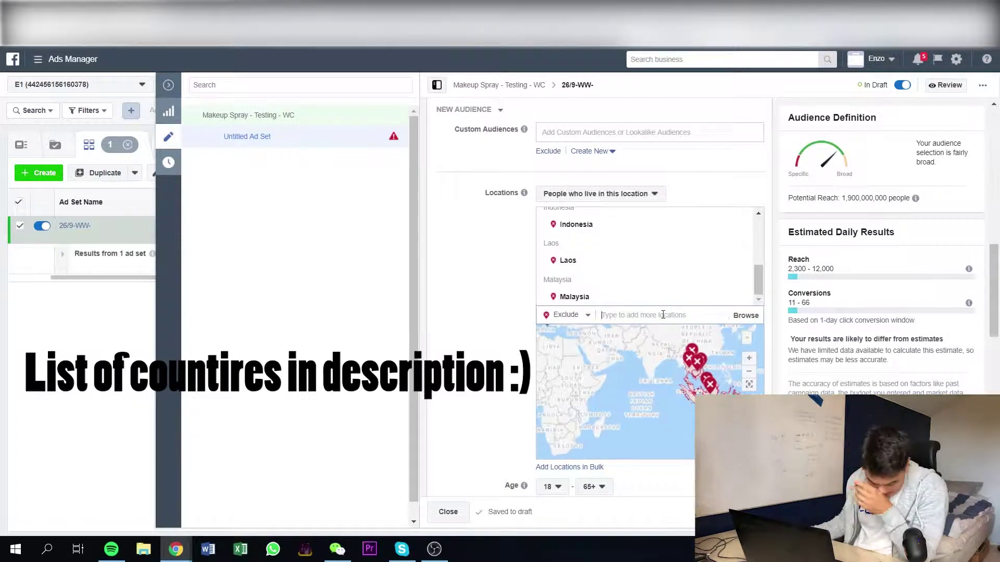
Step: Exclude India, Nigeria, Niger and Chad from the ad set's audience locations
text(india)
key(Return)
text(nigeria)
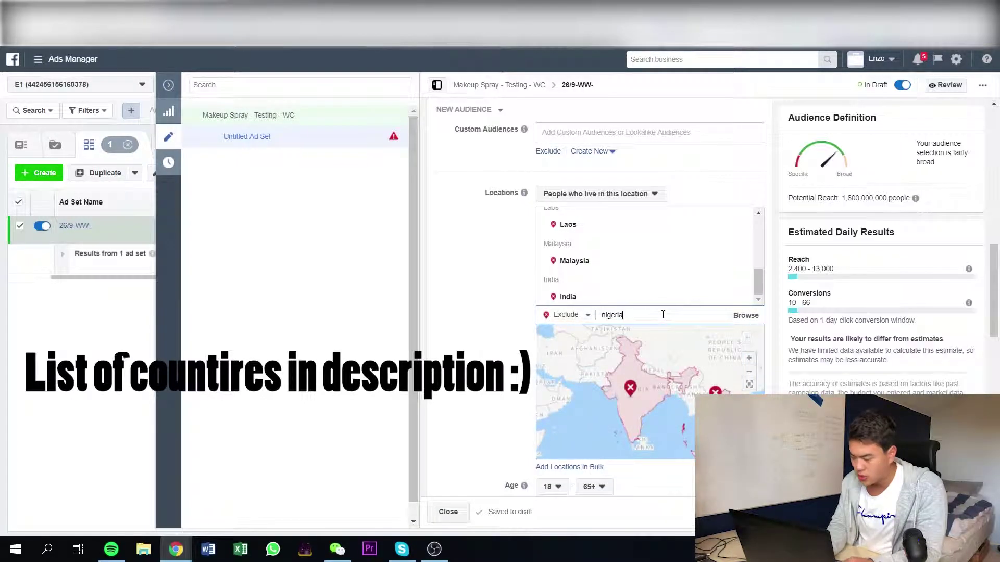
key(Return)
text(niger)
key(Return)
text(chad)
key(Return)
Step: Exclude Peru and Bolivia from the ad set's audience locations
text(peru)
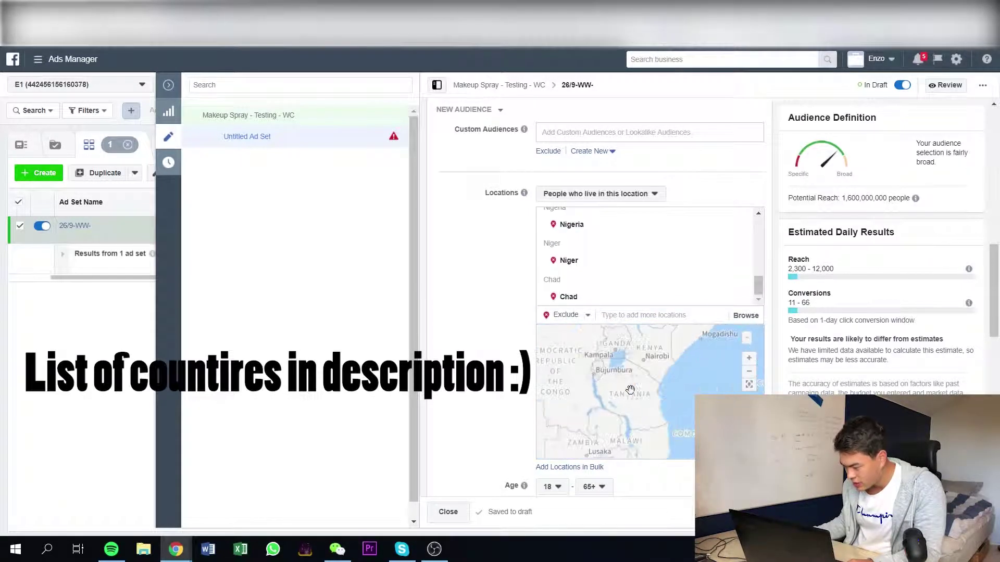
key(Return)
text(bolivia)
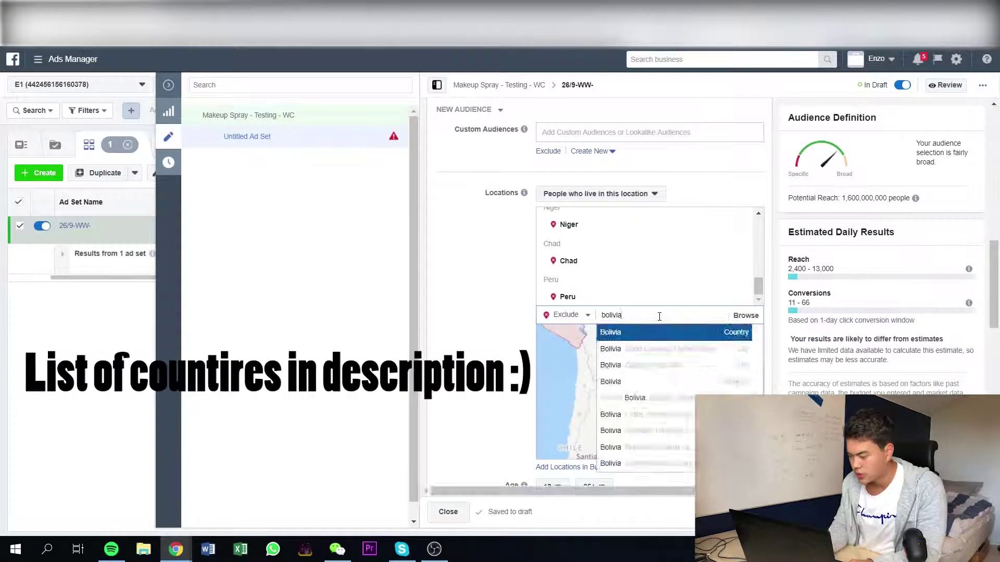
key(Return)
drag(689, 381, 599, 381)
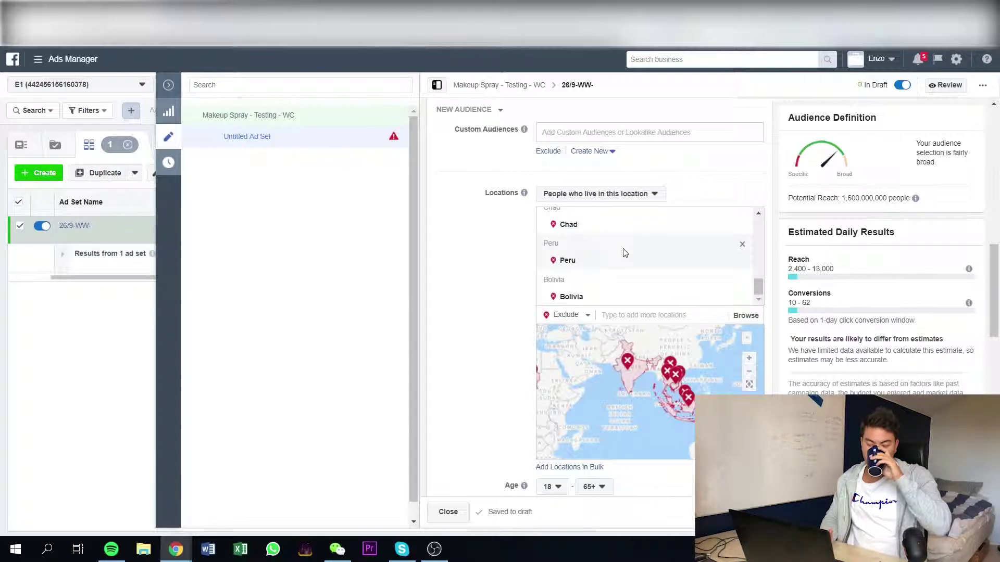
Step: Examine the audience's minimum and maximum age options and its gender, language and detailed targeting settings
scroll(625, 253, down, 3)
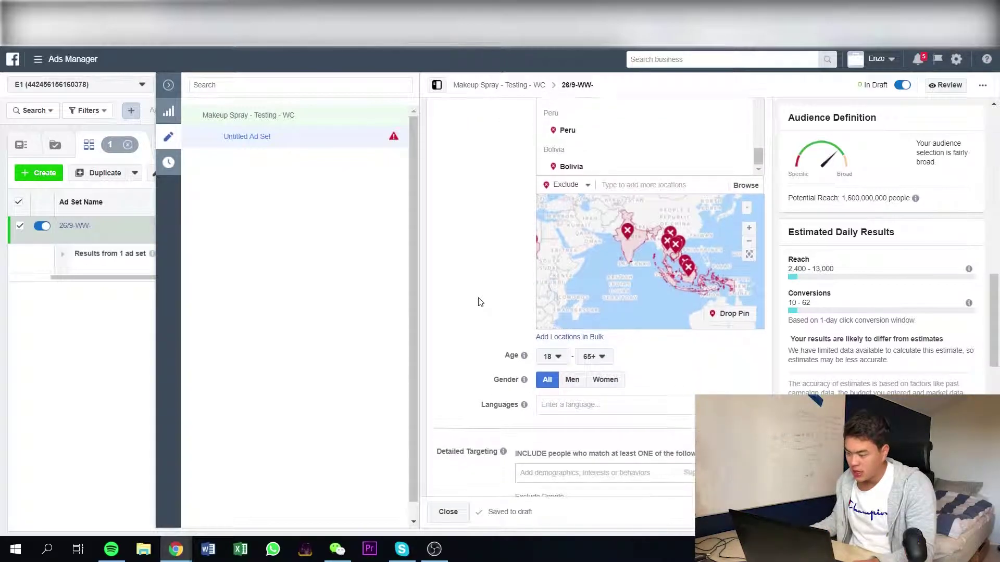
click(552, 358)
click(552, 358)
click(592, 357)
click(592, 356)
scroll(572, 349, down, 3)
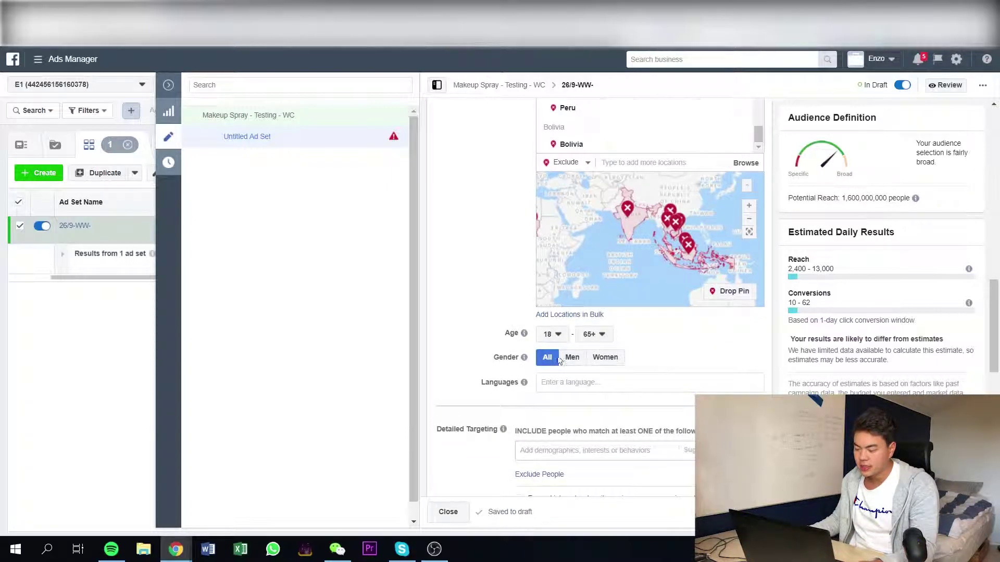
scroll(482, 319, down, 3)
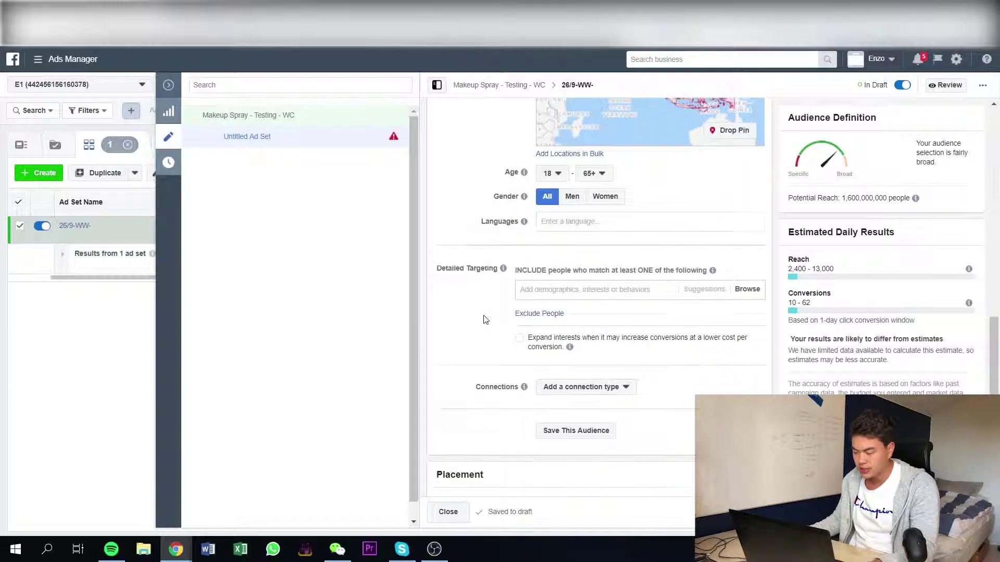
Step: Choose Edit Placements and remove Facebook's Instant Articles, In-Stream Videos, Right Column, Marketplace and Stories, keeping only Feeds
scroll(479, 267, down, 3)
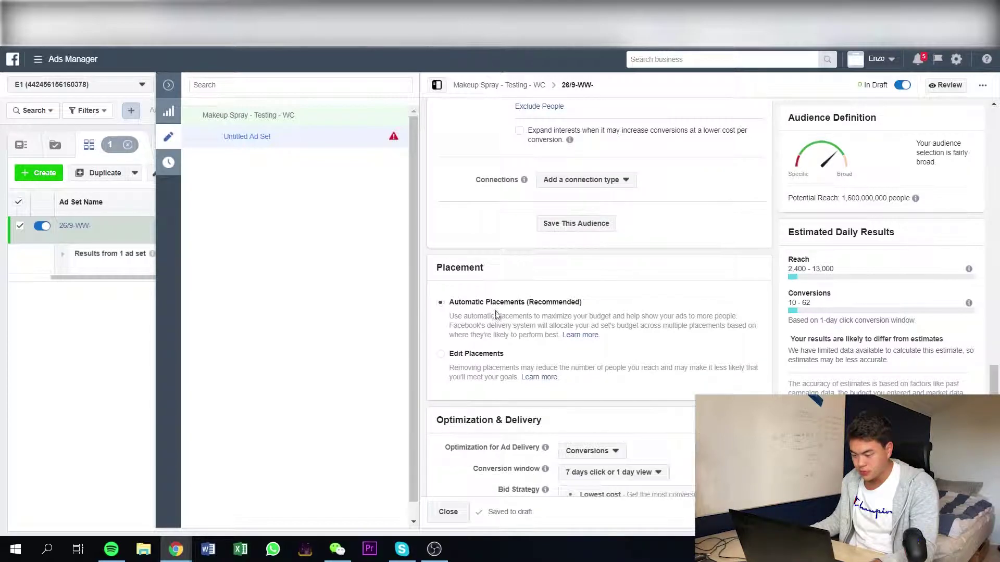
click(441, 355)
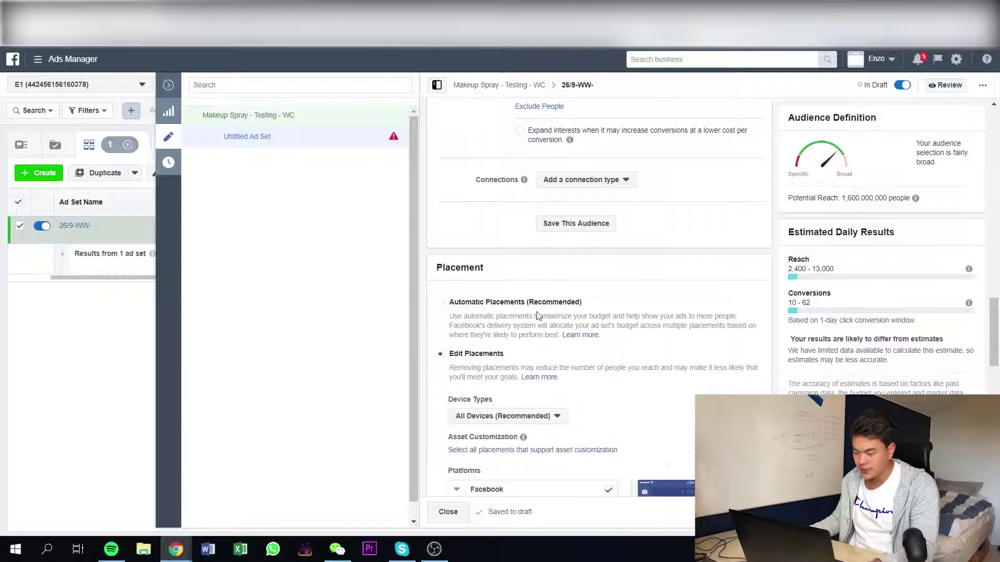
scroll(531, 317, down, 4)
click(609, 333)
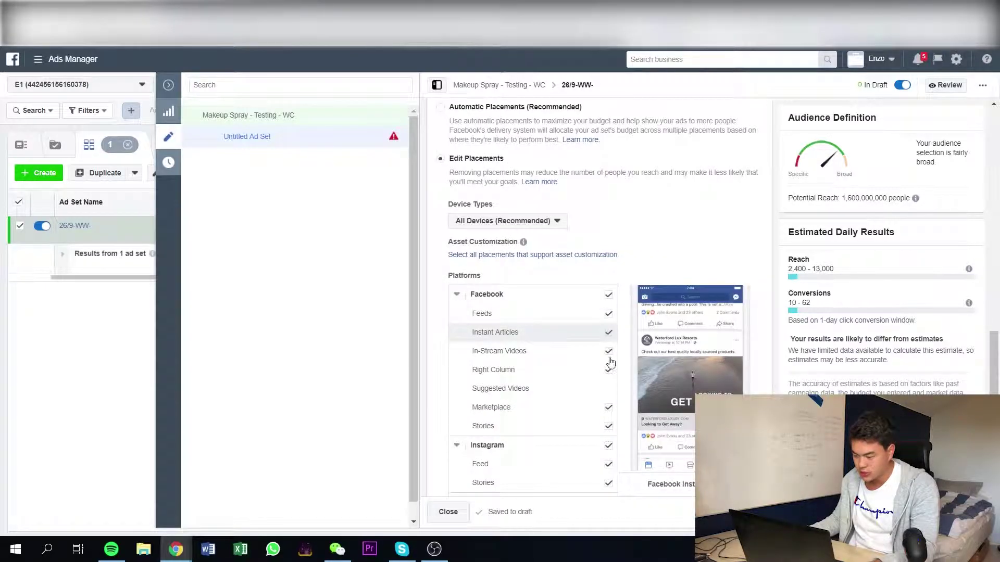
click(608, 352)
click(608, 389)
click(608, 408)
click(608, 426)
click(608, 371)
Step: Remove all Instagram, Audience Network and Messenger placements from the ad set
scroll(521, 359, down, 3)
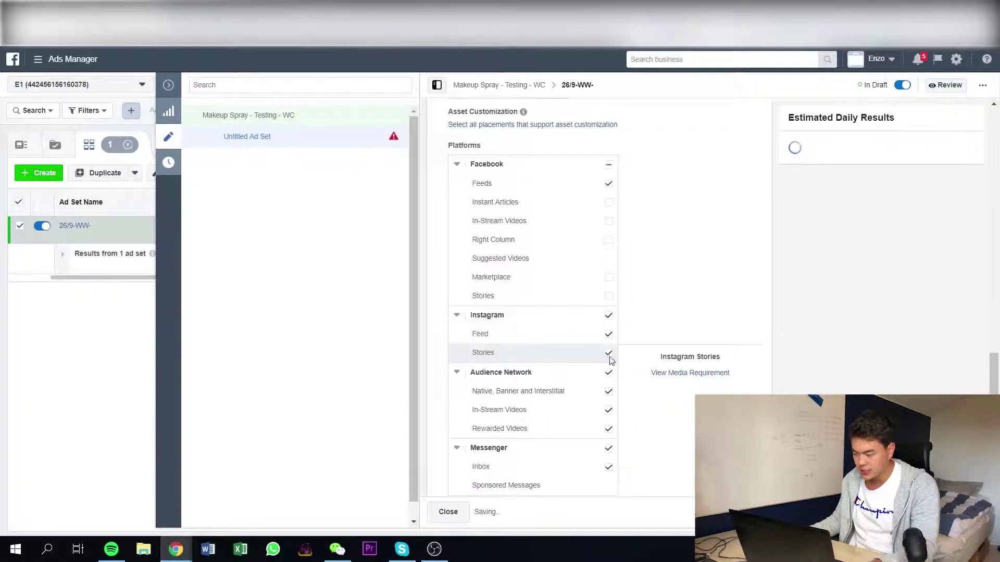
click(608, 316)
click(608, 447)
click(608, 382)
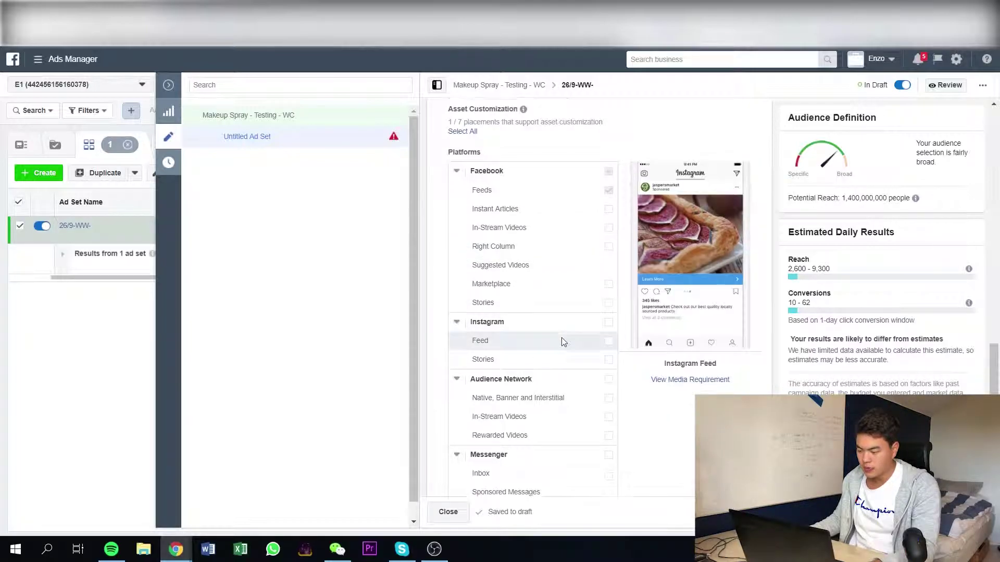
Step: Review the placement list, specific mobile devices, content exclusions, optimization and delivery settings, and the device type options
scroll(561, 343, down, 1)
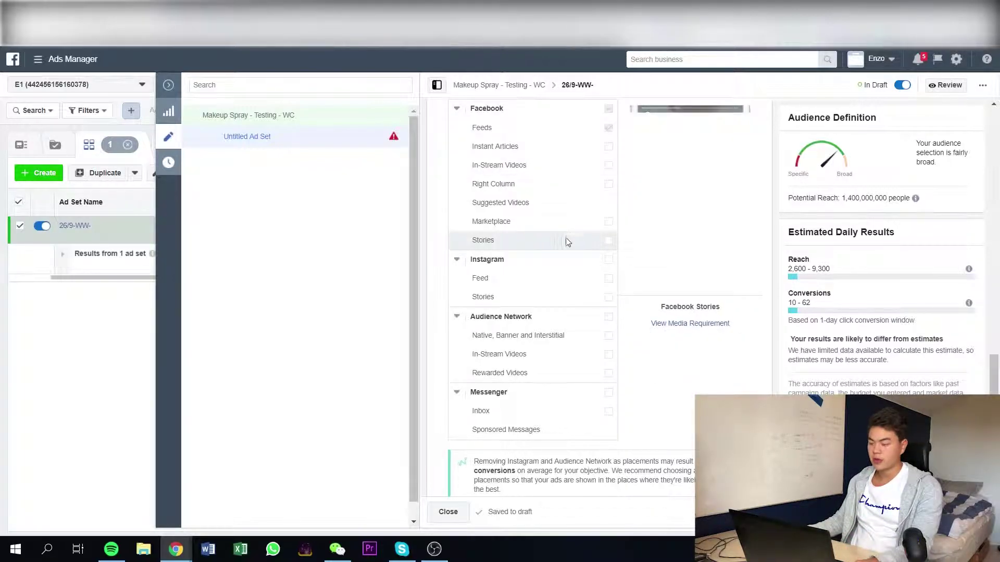
scroll(569, 237, down, 6)
scroll(561, 270, down, 1)
click(507, 177)
click(553, 203)
scroll(547, 234, up, 3)
scroll(546, 240, down, 4)
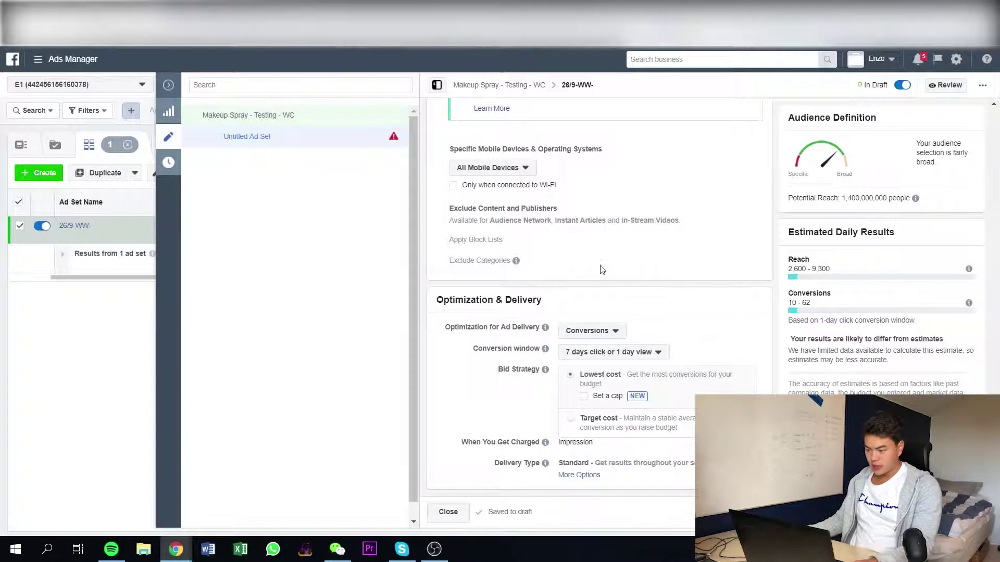
scroll(542, 260, up, 3)
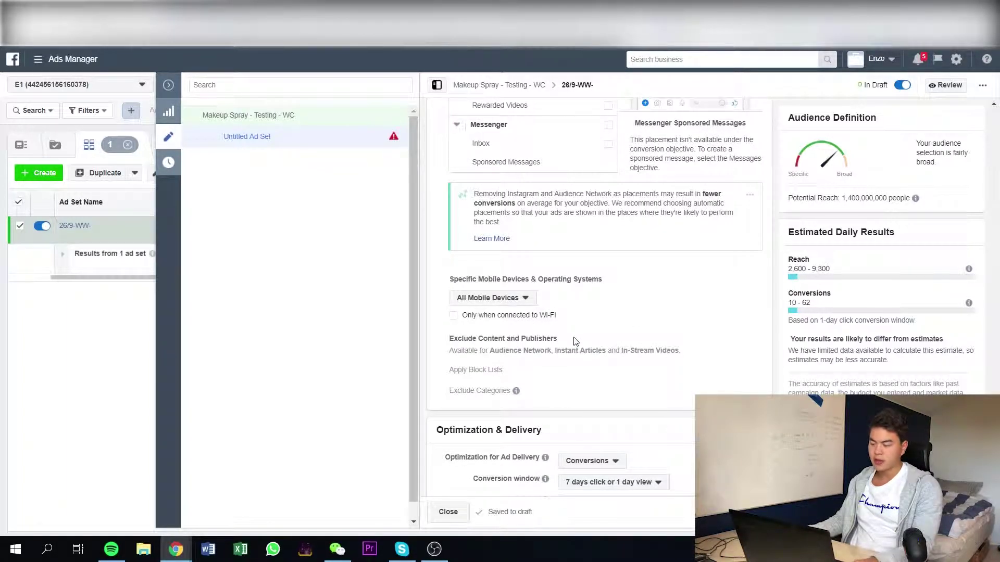
scroll(575, 340, up, 4)
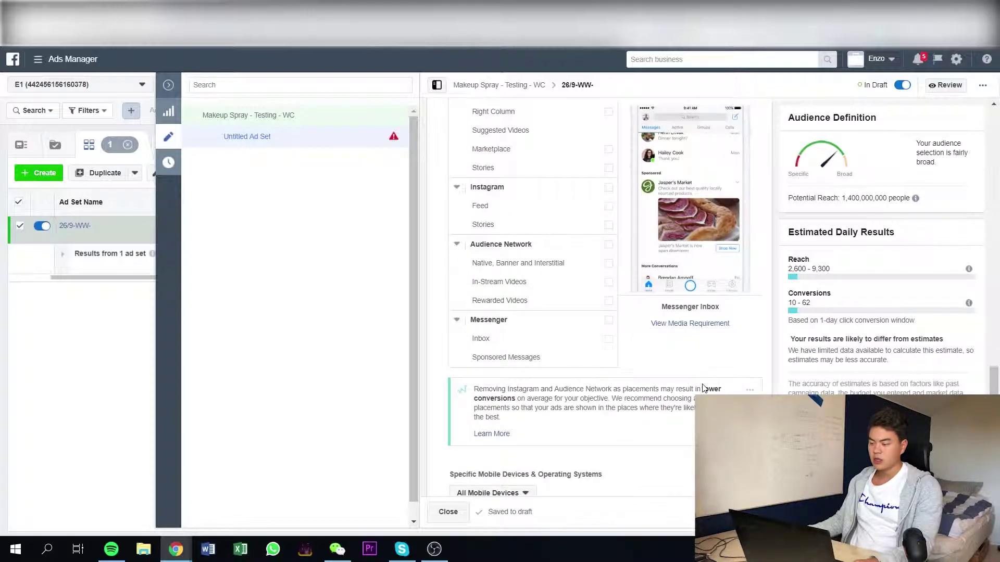
scroll(711, 391, up, 1)
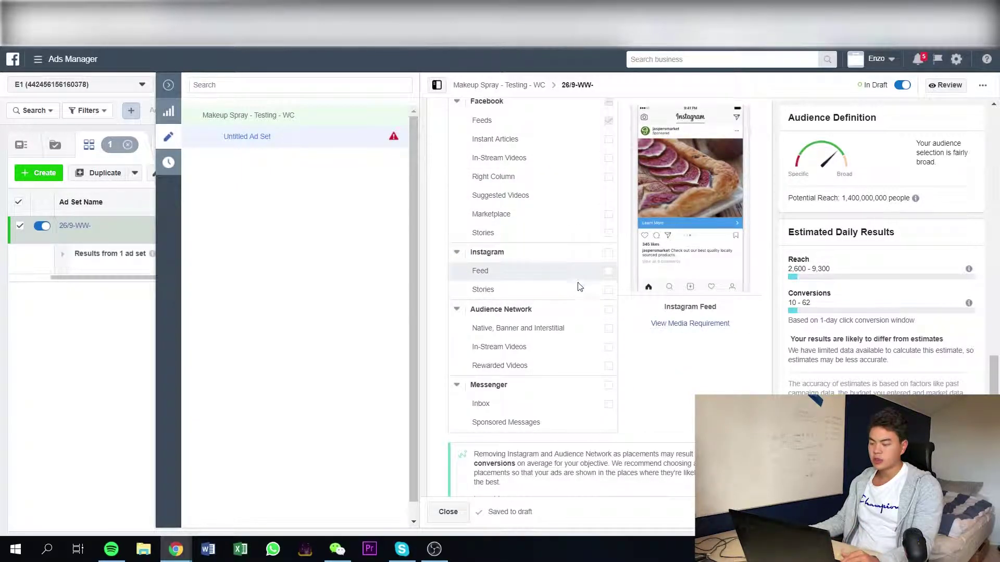
scroll(578, 289, up, 1)
scroll(497, 152, up, 1)
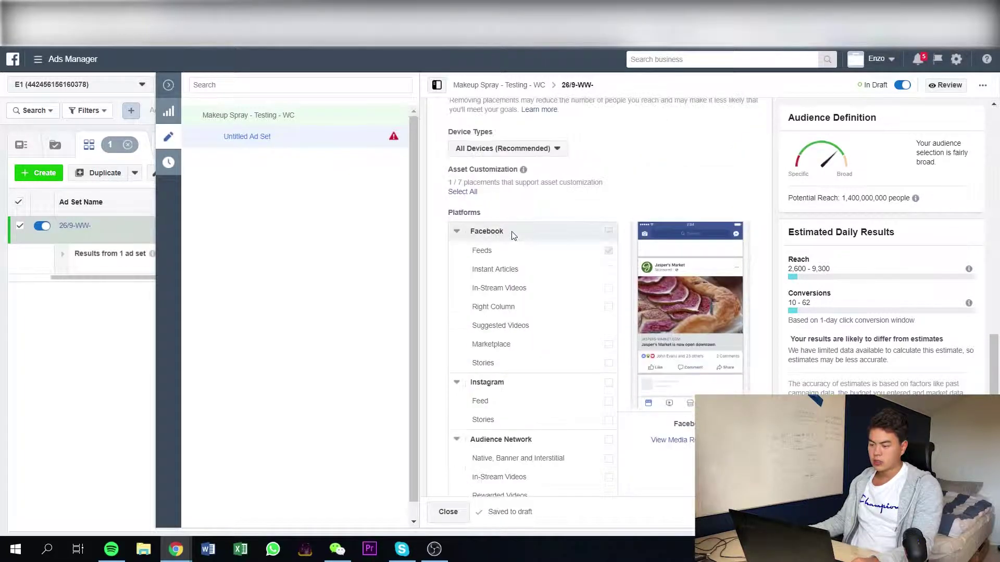
click(498, 151)
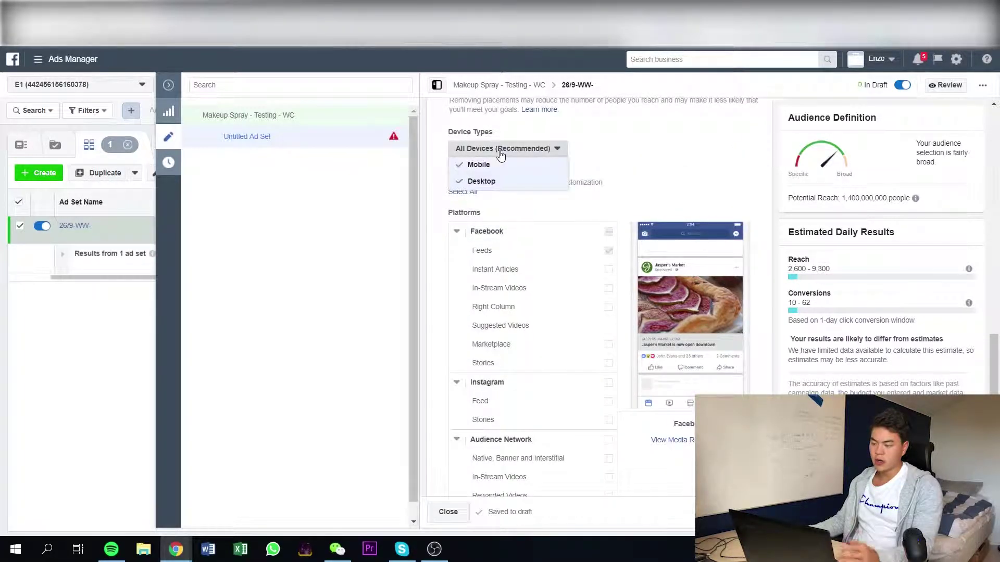
click(553, 148)
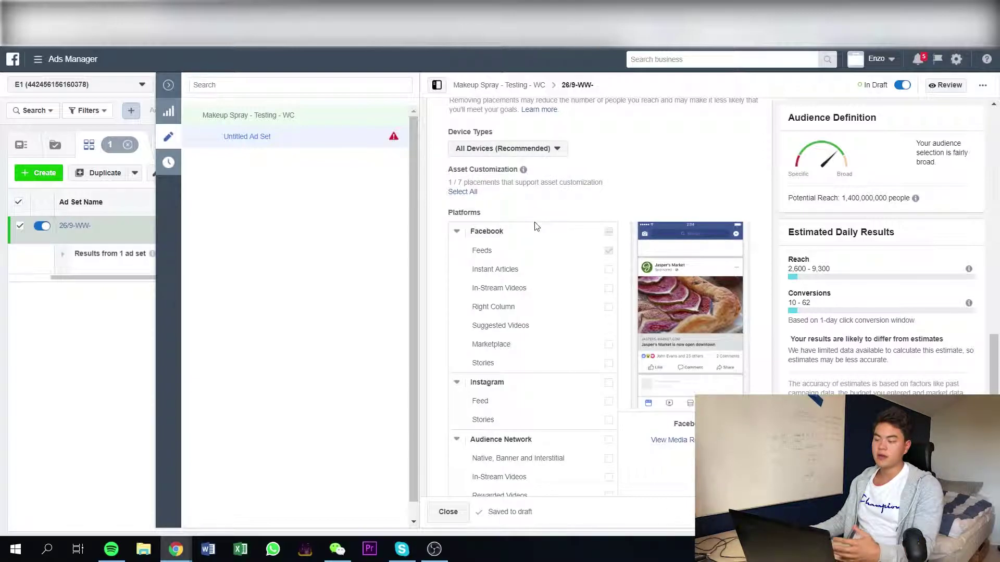
Step: Keep ad delivery optimized for Conversions and set the conversion window to 1 day click
scroll(523, 250, down, 9)
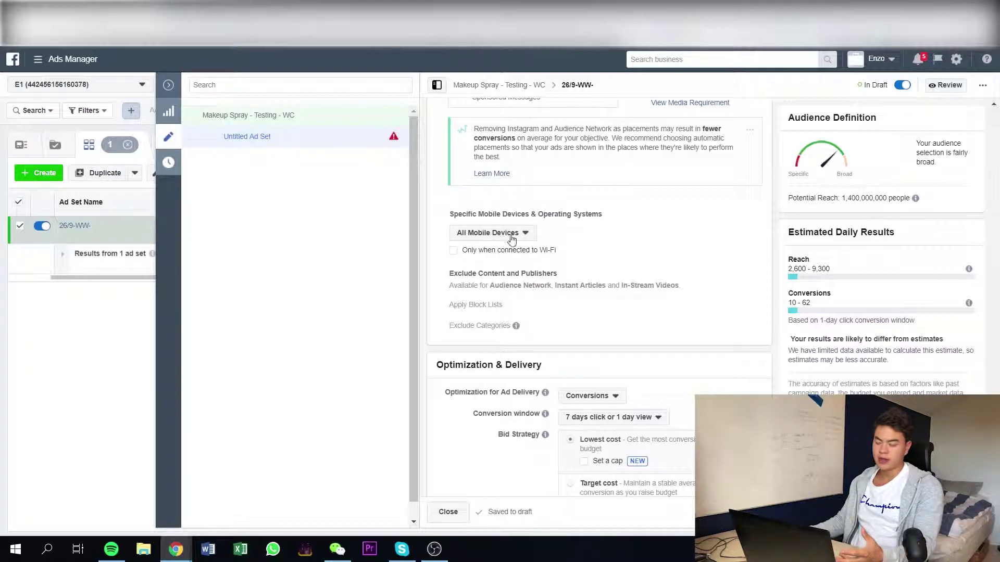
scroll(546, 250, down, 1)
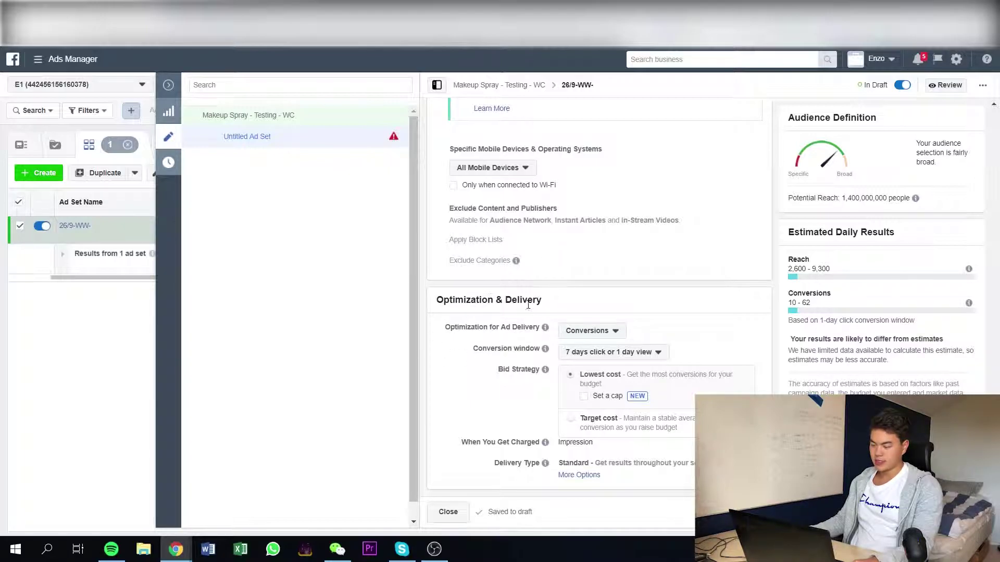
click(571, 332)
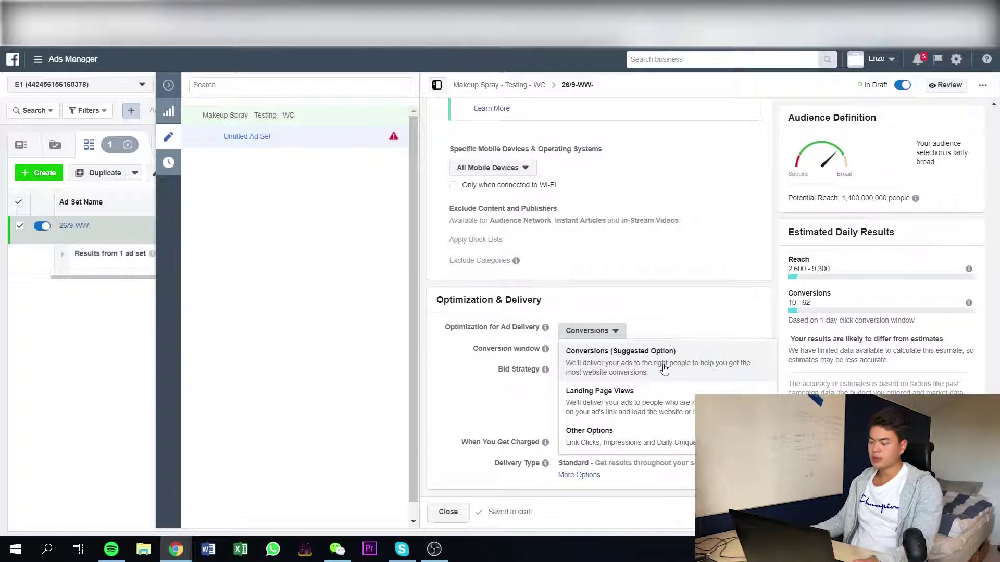
click(603, 373)
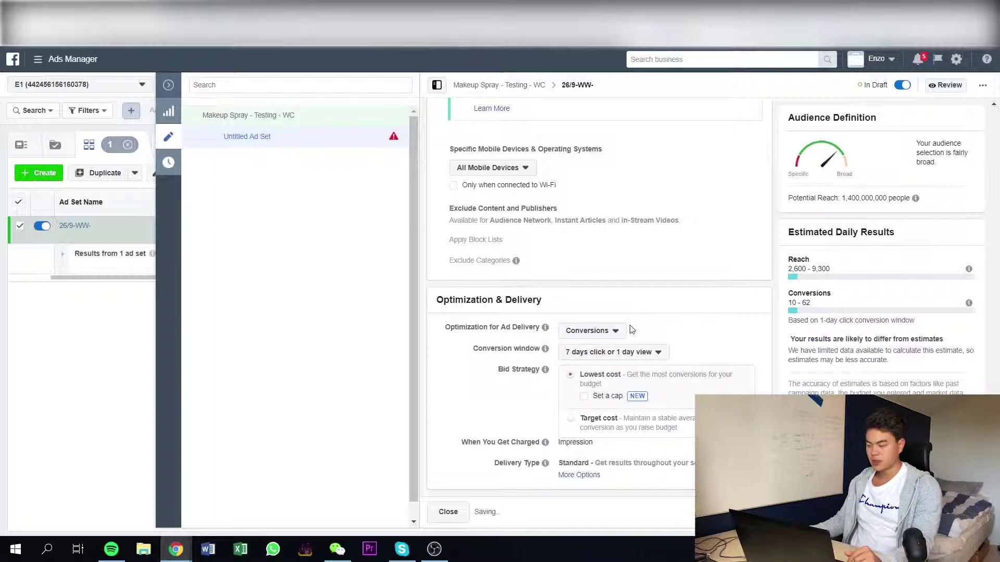
click(610, 360)
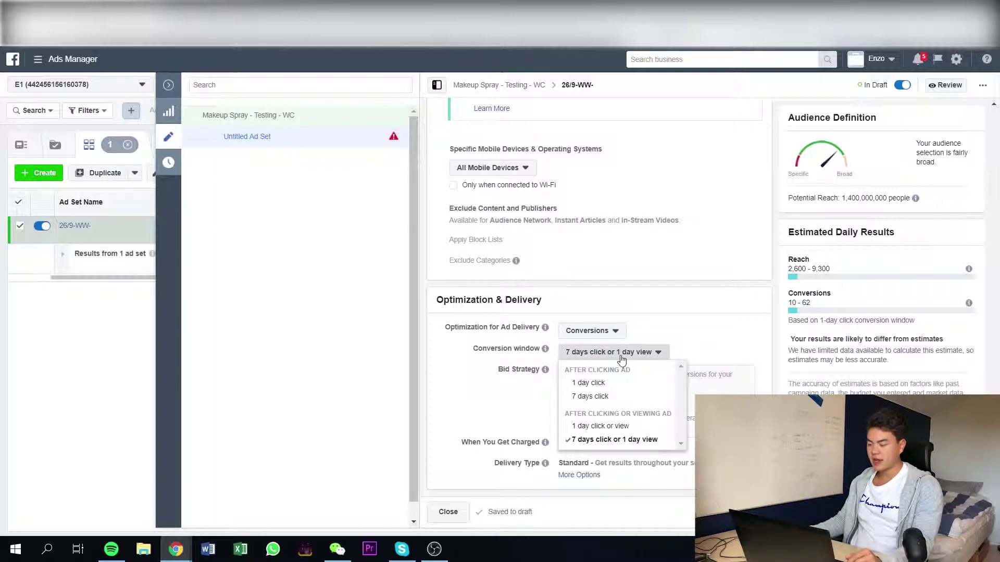
click(577, 385)
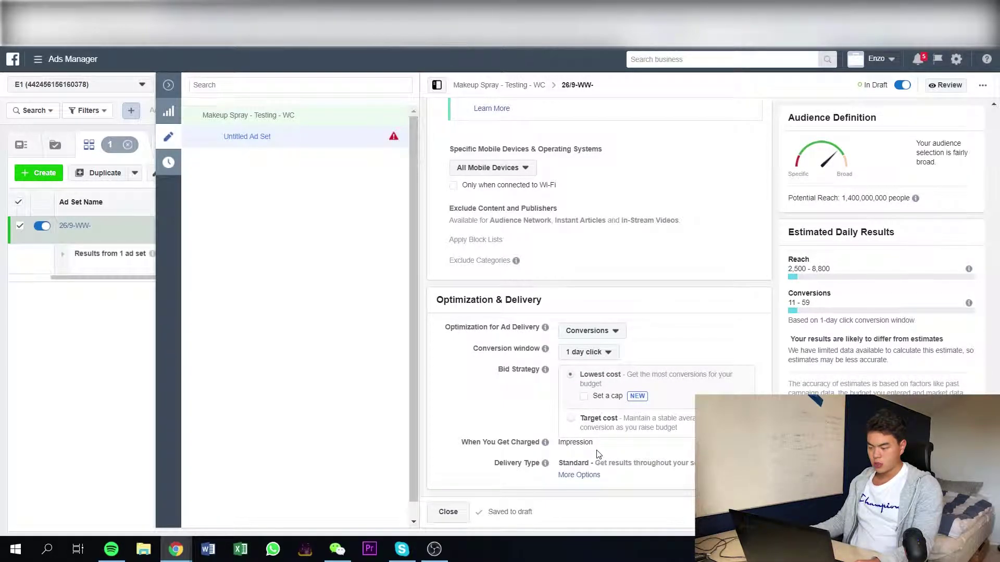
Step: Try the Target cost bid strategy and switch back to Lowest cost
scroll(599, 451, up, 1)
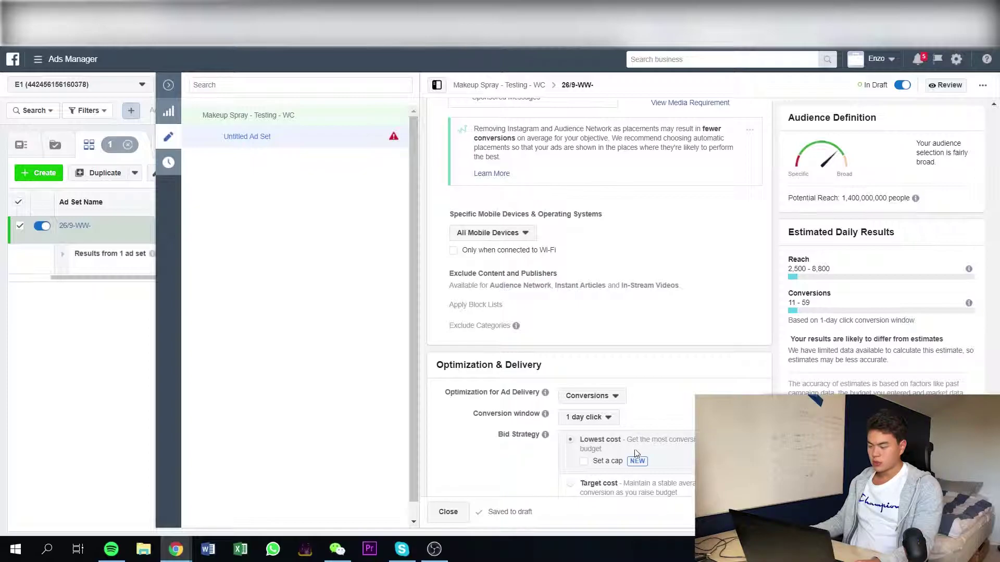
scroll(633, 453, down, 1)
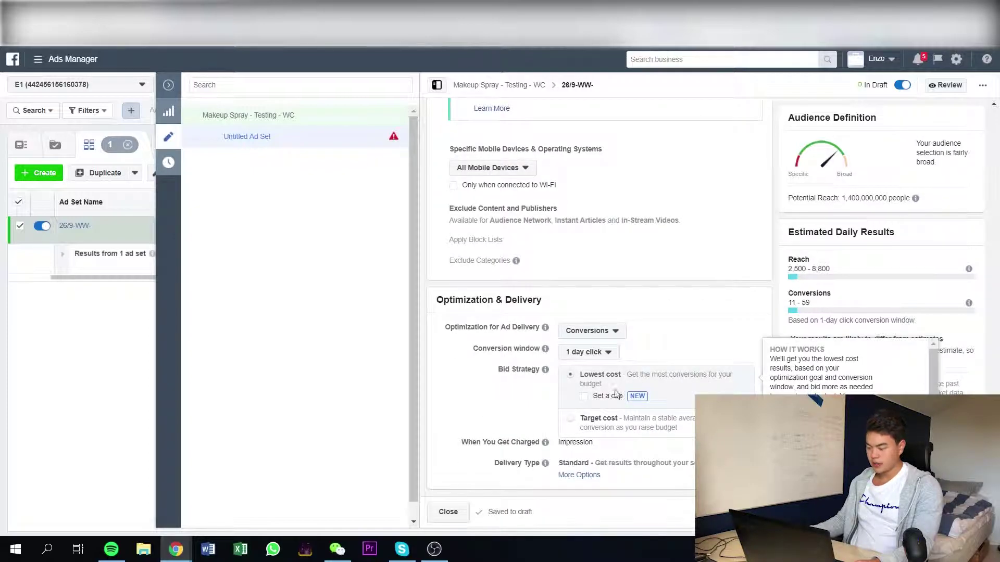
click(655, 428)
scroll(620, 364, down, 2)
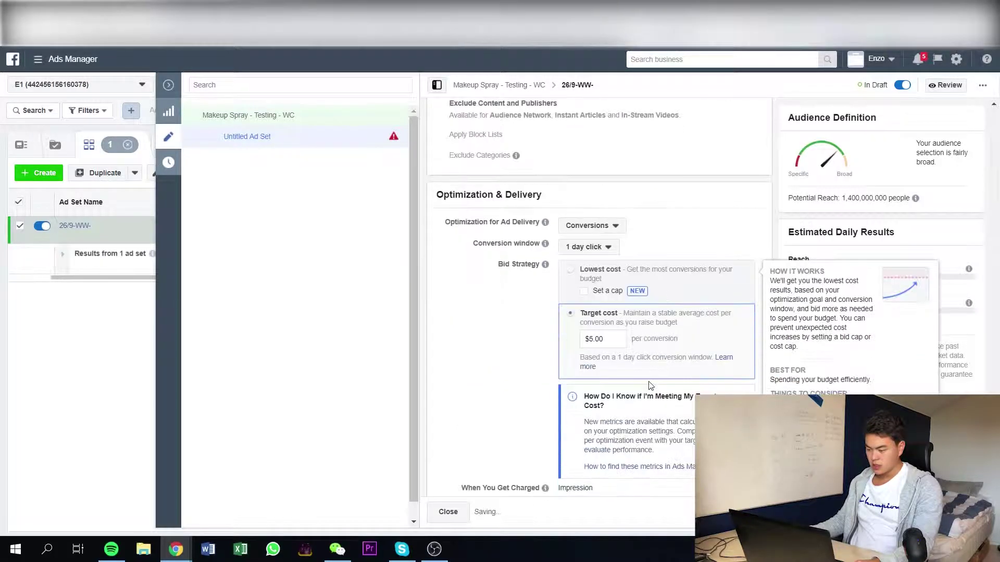
click(607, 314)
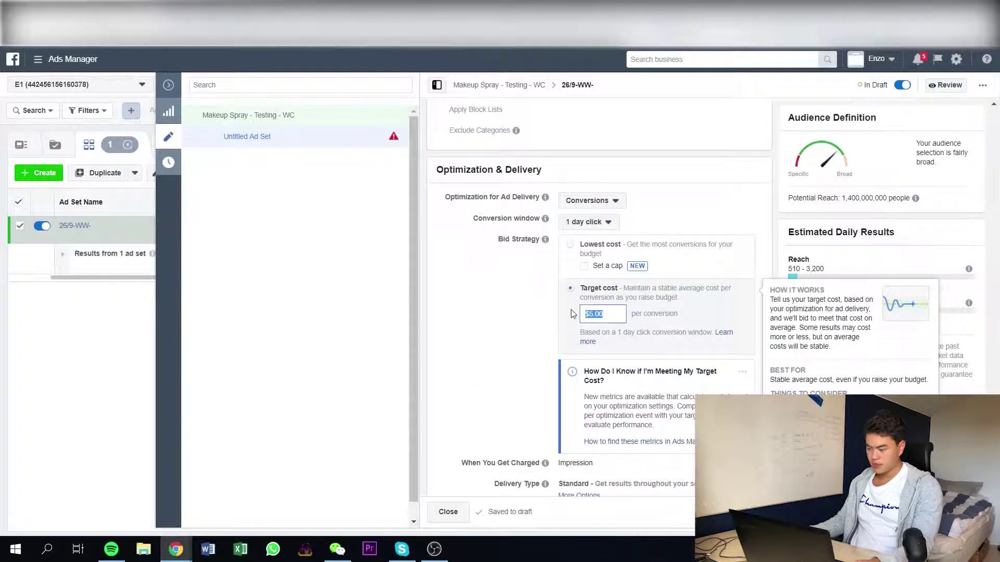
click(618, 259)
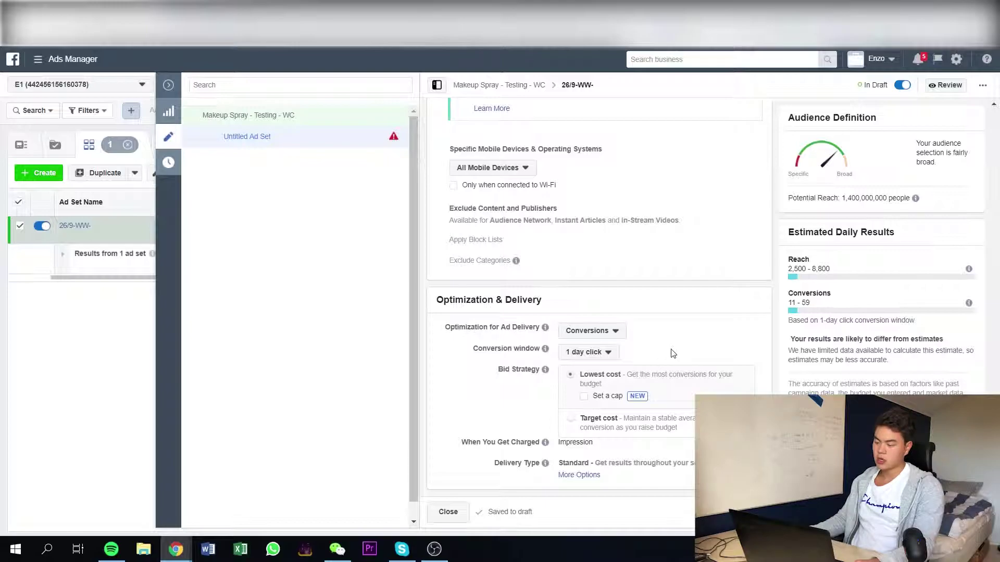
Step: Go to the ad set's detailed targeting and check the makeup setting spray's product page in the online store
scroll(515, 419, up, 6)
scroll(516, 404, up, 10)
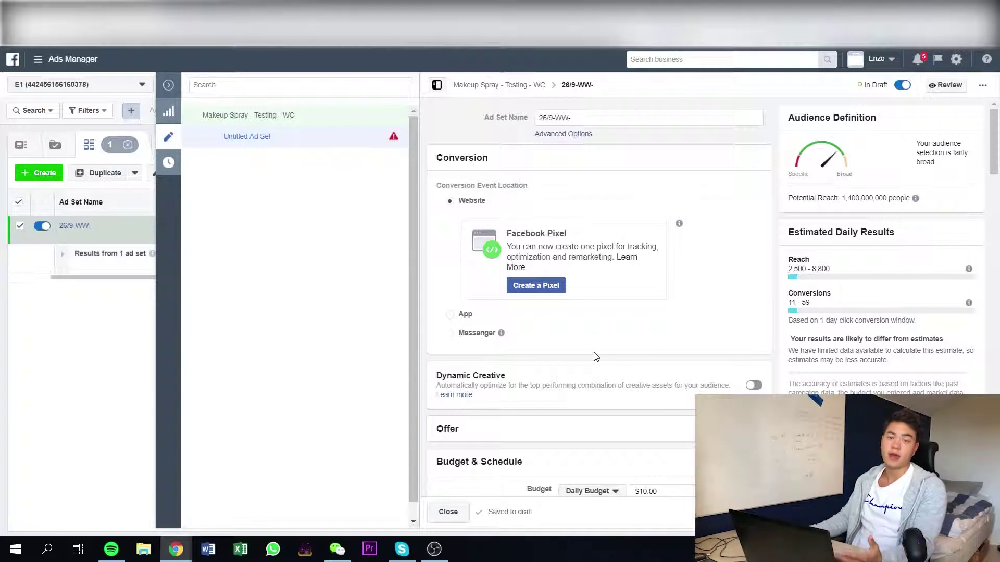
scroll(585, 405, down, 1)
scroll(584, 405, down, 20)
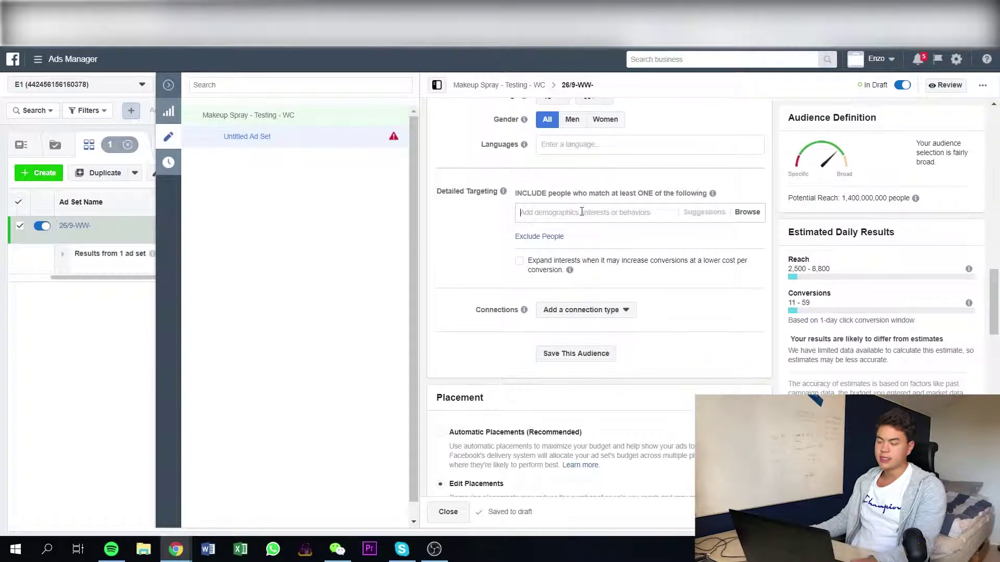
click(582, 212)
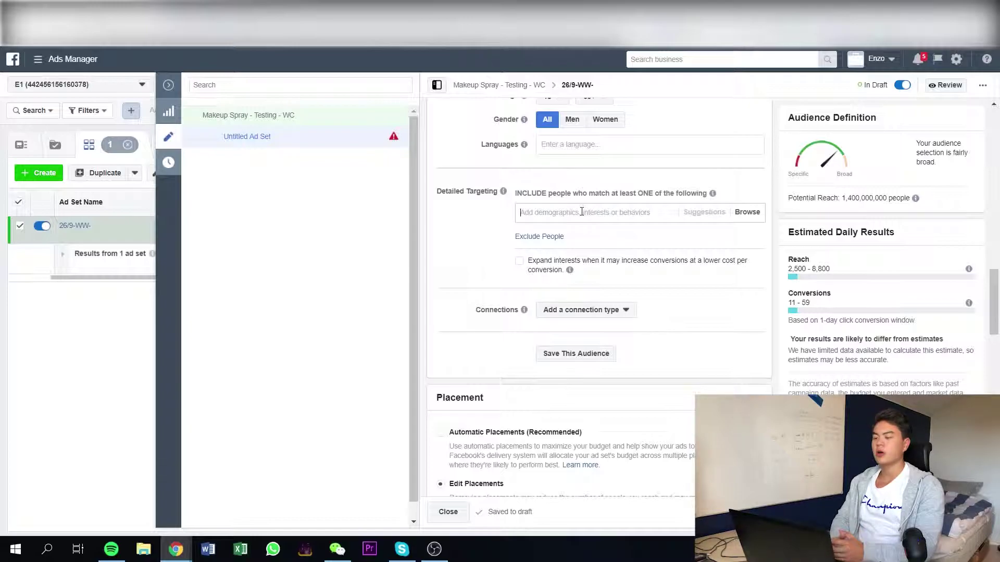
key(ctrl+Tab)
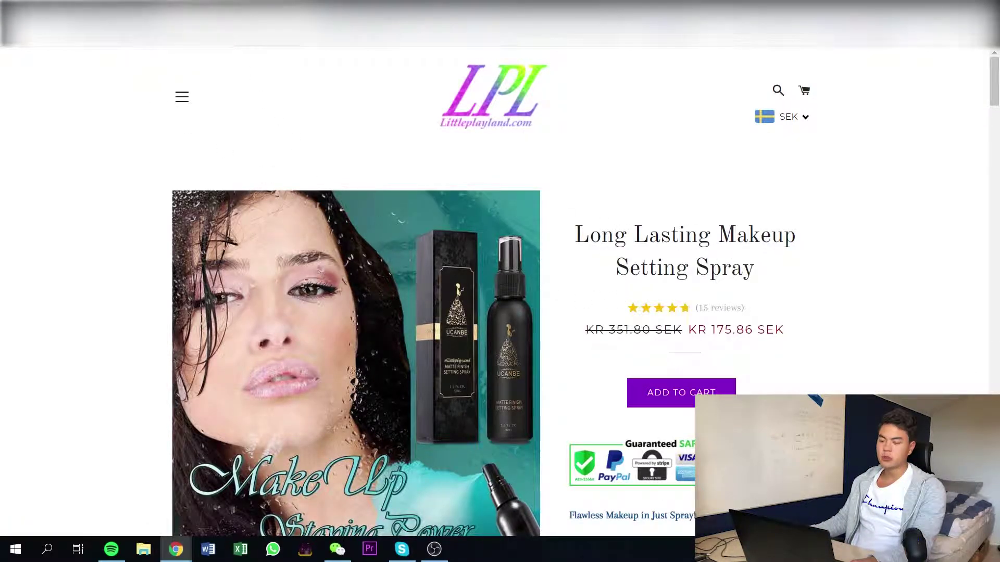
key(ctrl+shift+Tab)
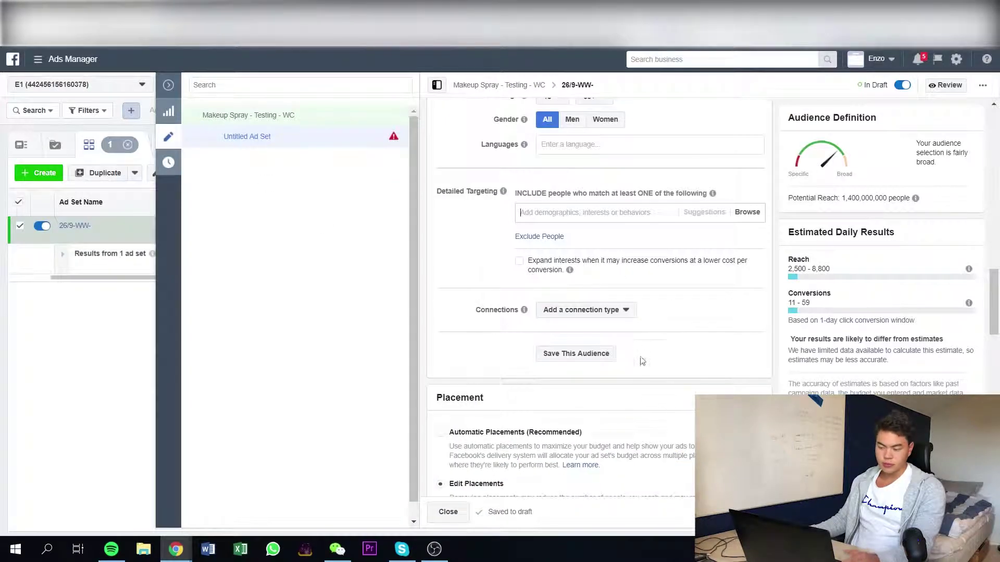
Step: Search detailed targeting for makeup and examine the suggested interests without adding one
click(630, 214)
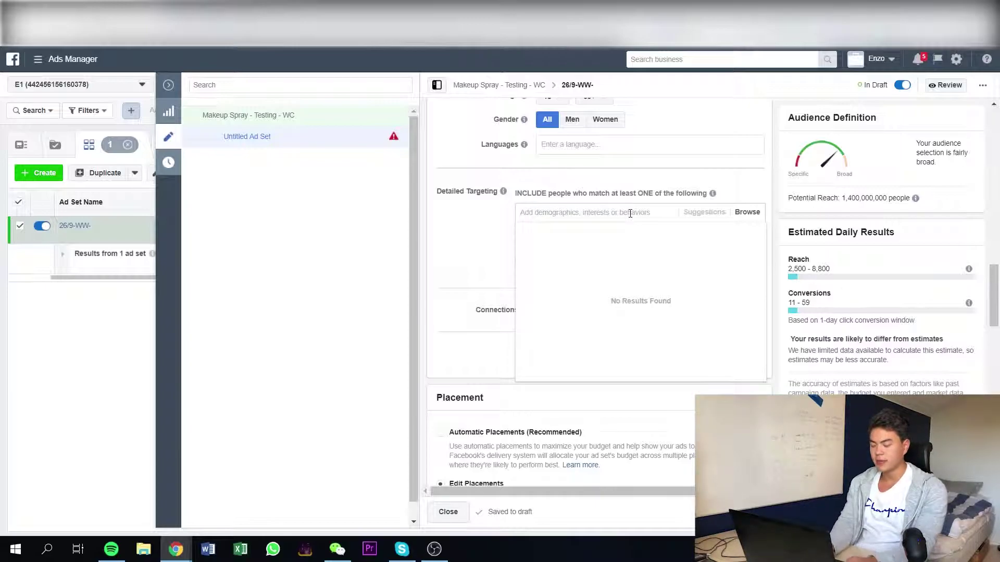
text(makeup)
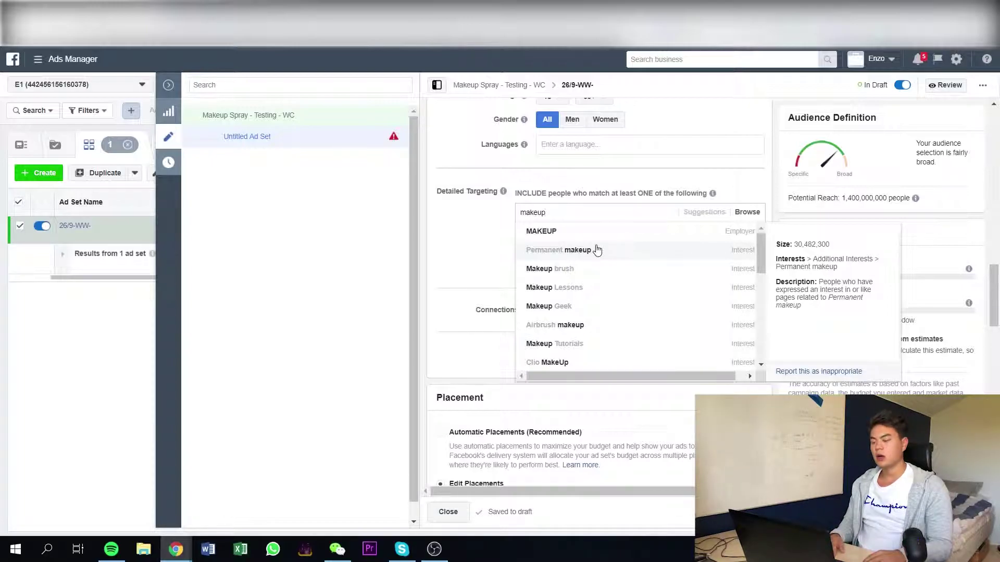
click(475, 235)
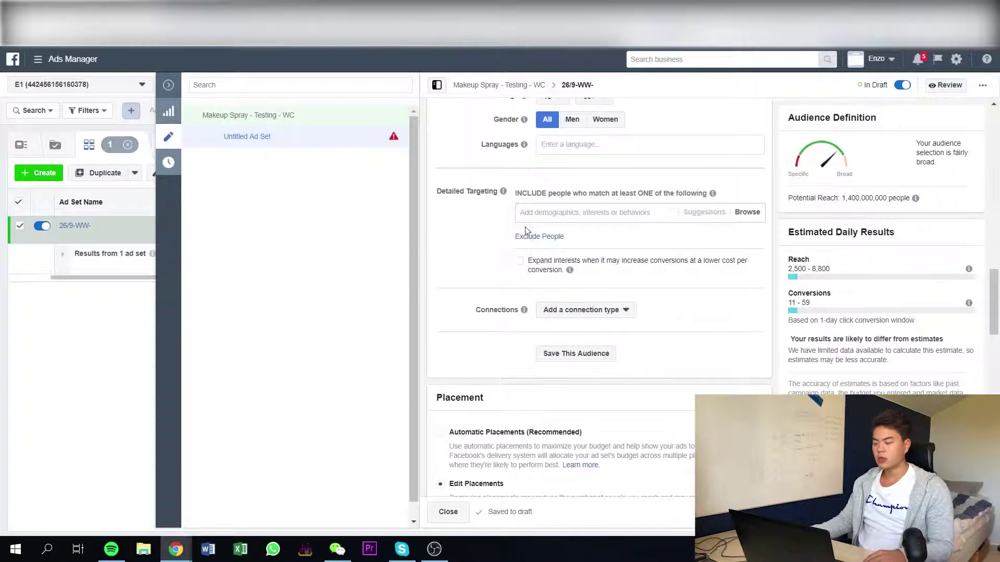
Step: Search detailed targeting for makeup and include the Makeup Geek interest
click(554, 215)
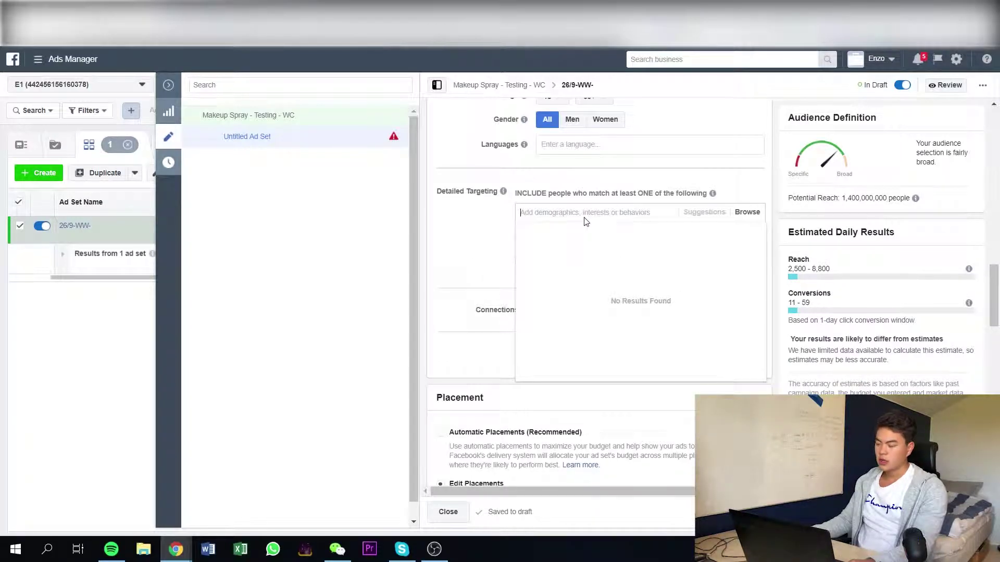
text(makeup)
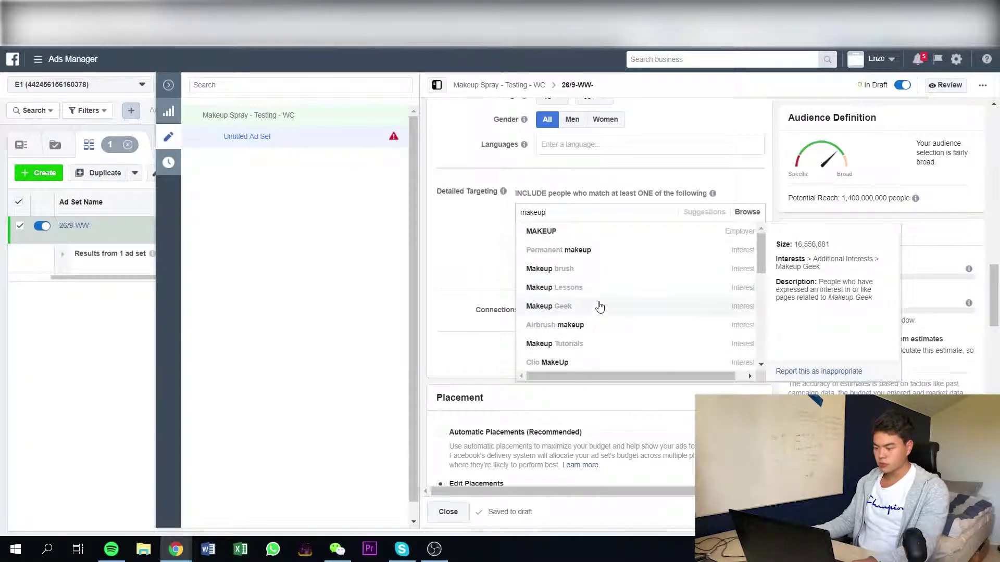
click(598, 305)
click(466, 254)
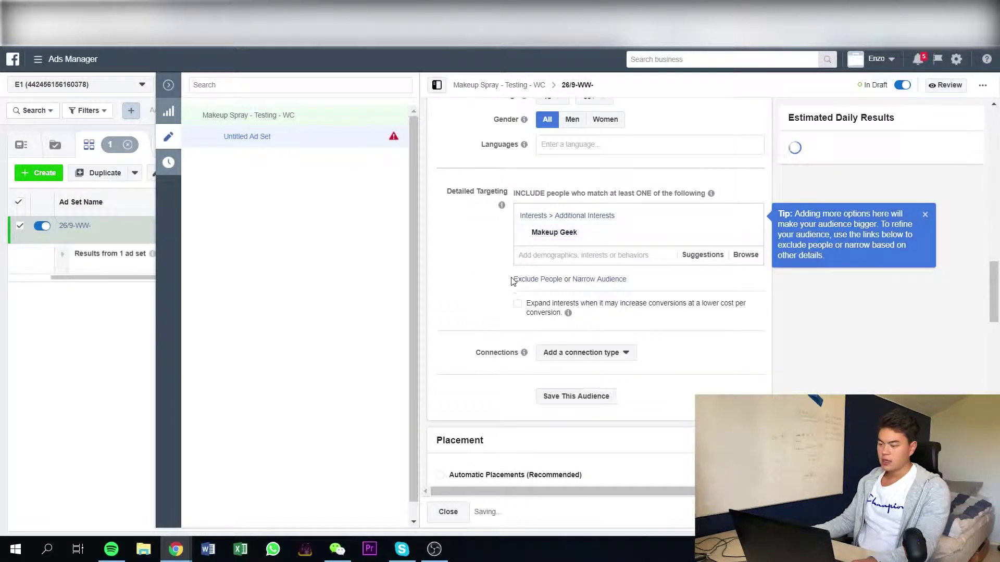
Step: Narrow the audience so that people must also match the Beauty interest, and check both interests' details
click(586, 279)
click(606, 298)
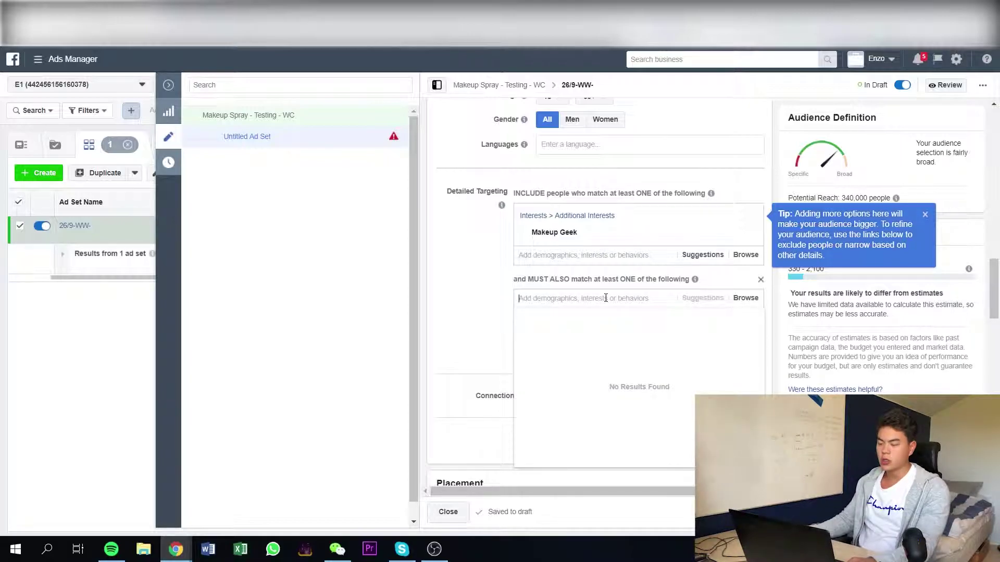
mouse_move(571, 235)
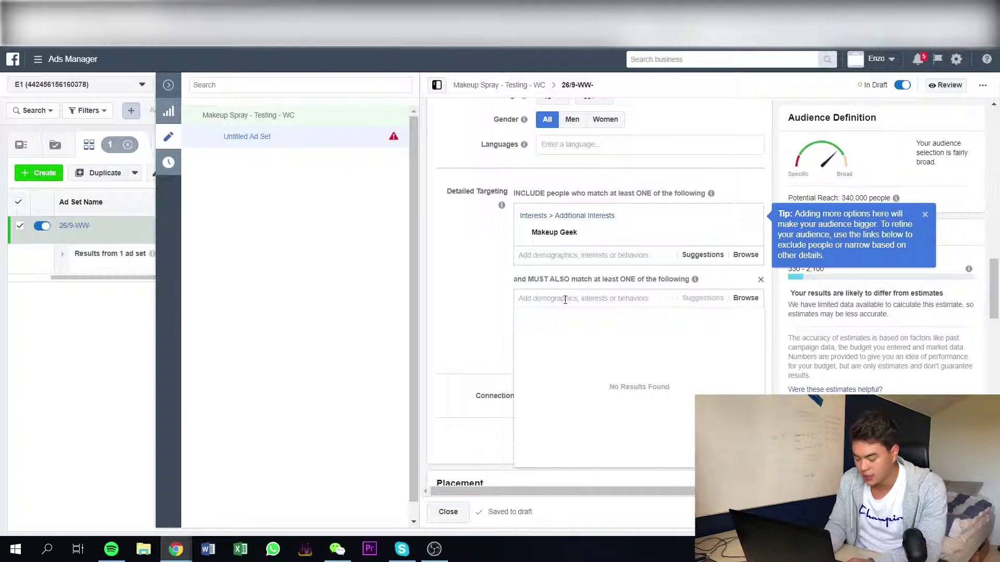
text(beauty)
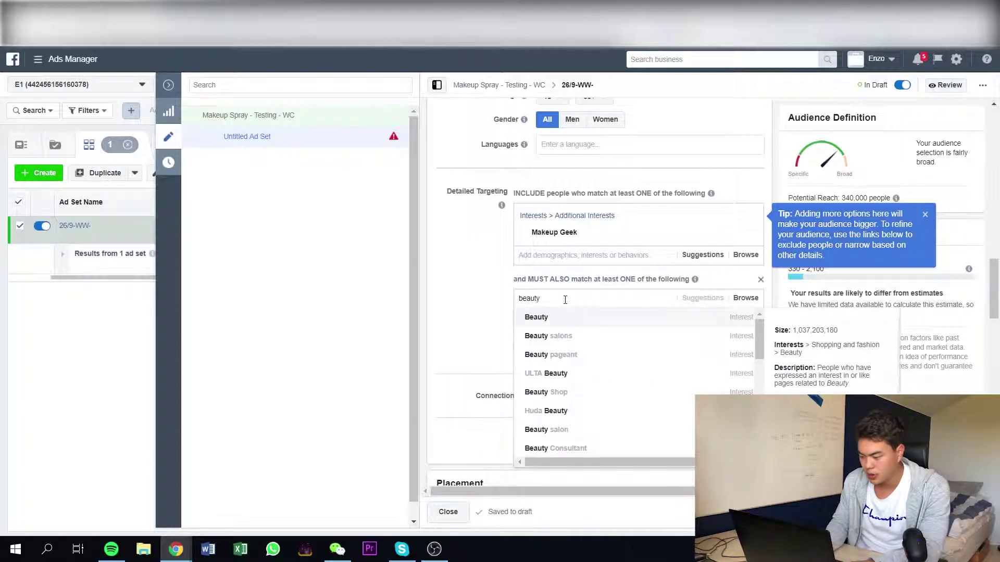
key(Return)
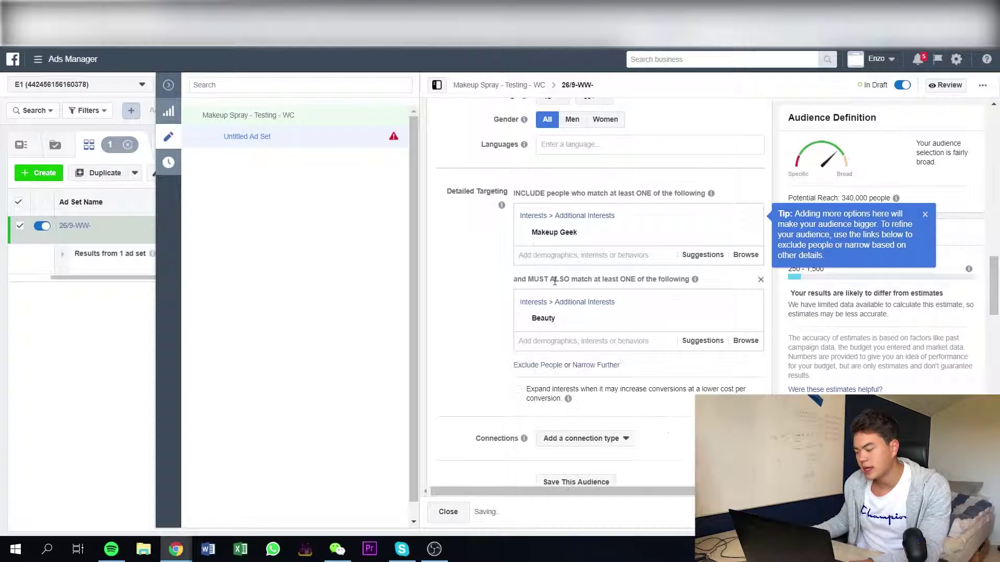
scroll(567, 257, down, 3)
scroll(551, 208, up, 1)
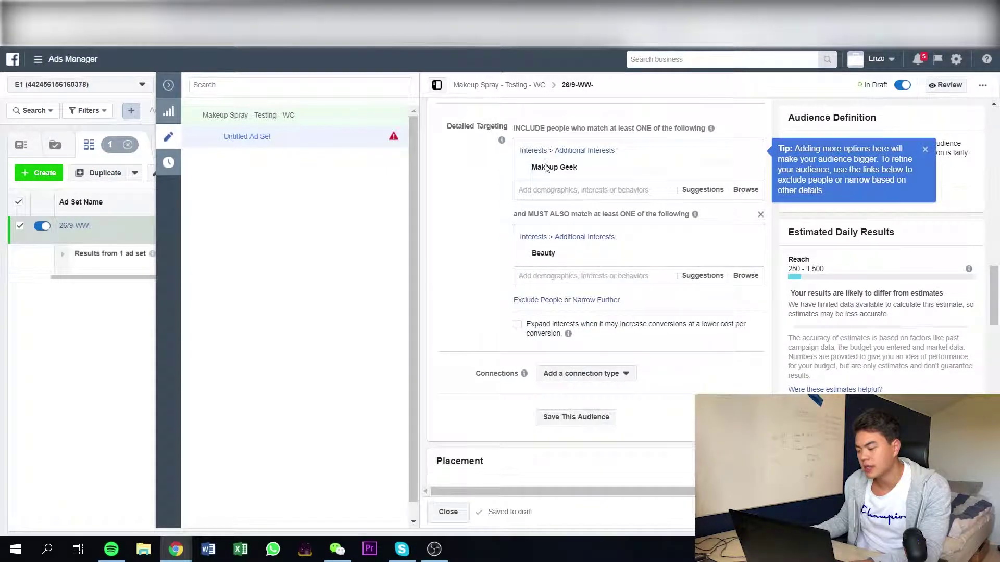
mouse_move(543, 169)
mouse_move(542, 252)
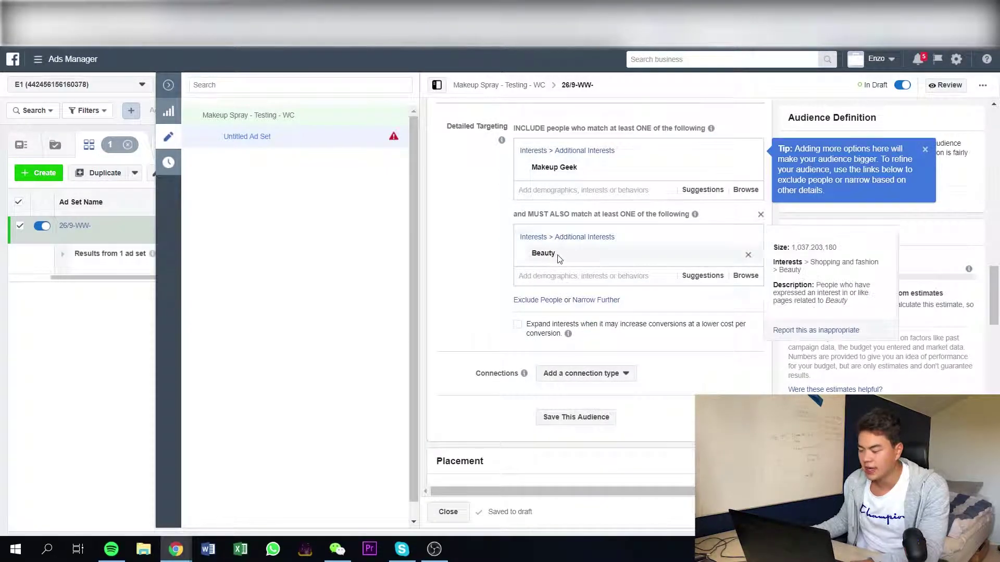
Step: Remove the Beauty narrowing condition and the Makeup Geek interest from detailed targeting
click(748, 255)
click(760, 214)
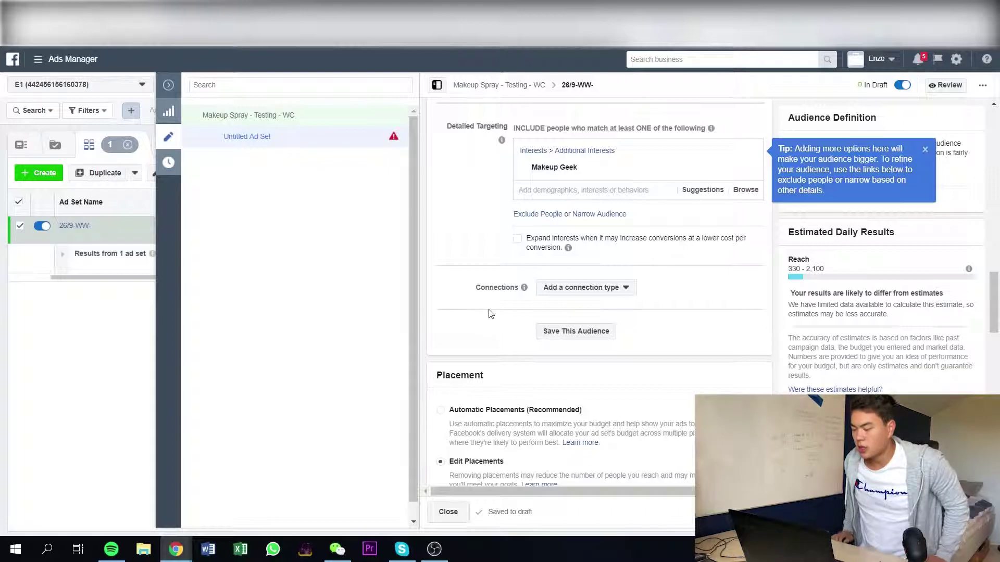
click(924, 150)
mouse_move(710, 173)
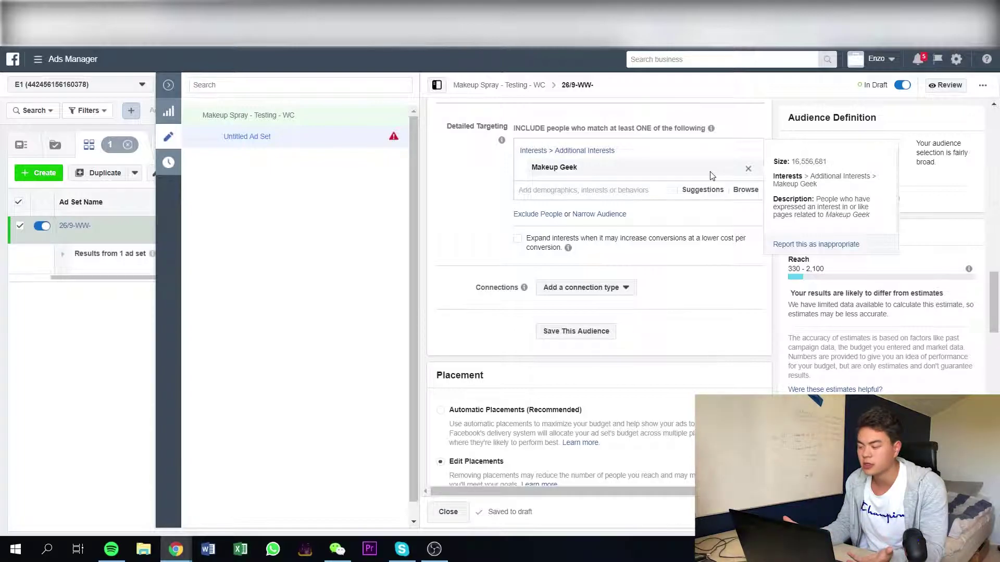
click(748, 169)
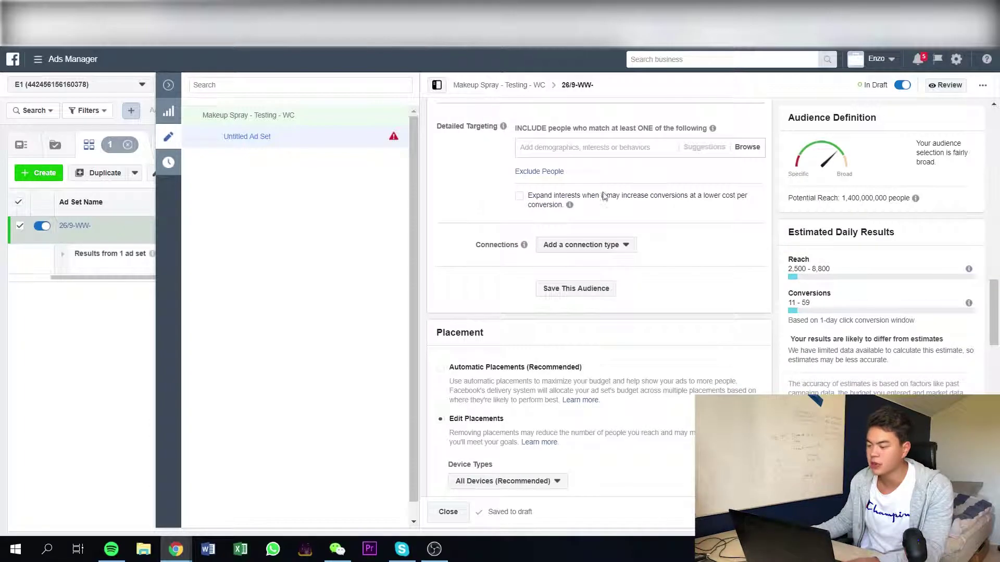
Step: Search detailed targeting for makeup, include the Makeup brush interest, and check the audience's potential reach
click(592, 147)
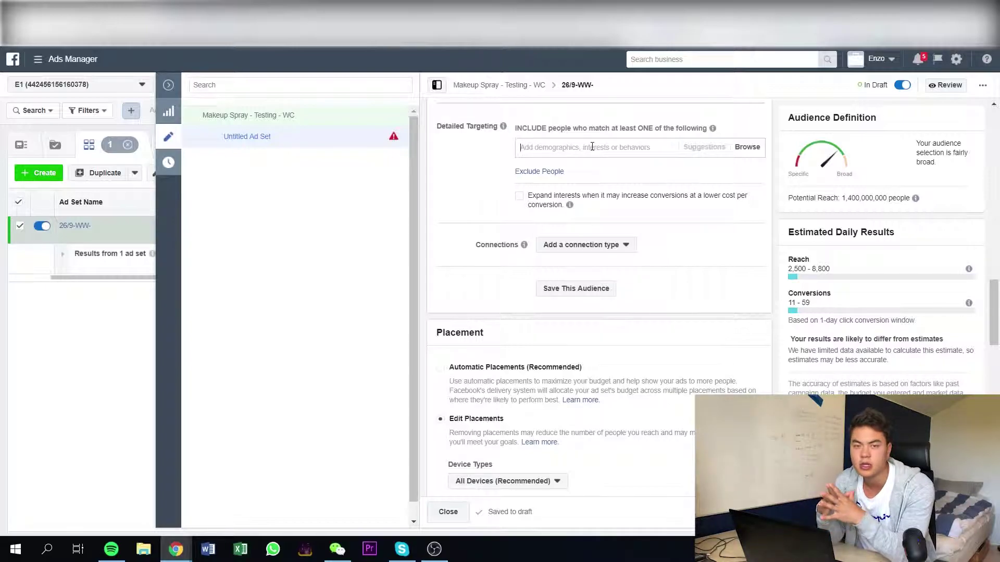
scroll(650, 252, up, 3)
text(makeup)
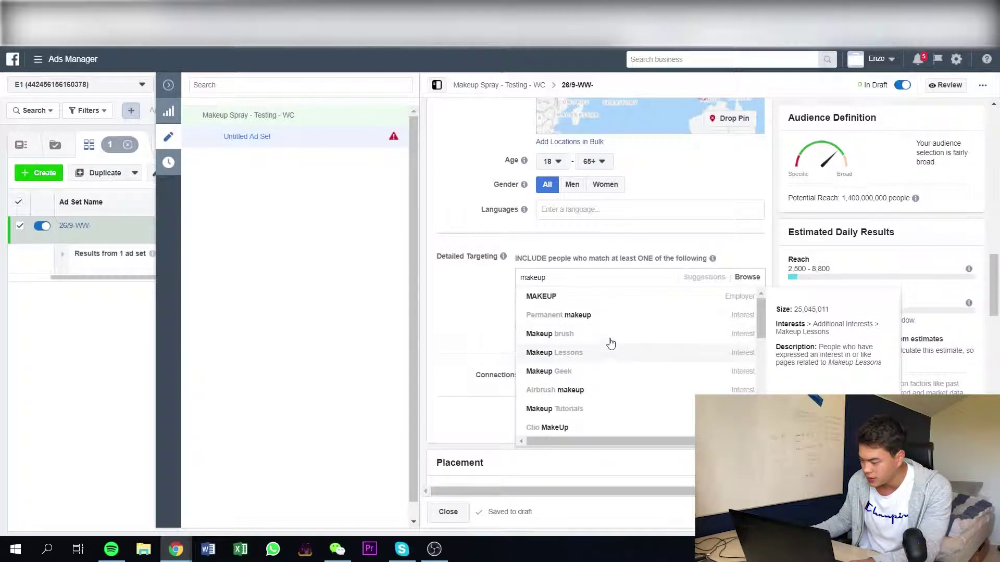
scroll(609, 330, down, 1)
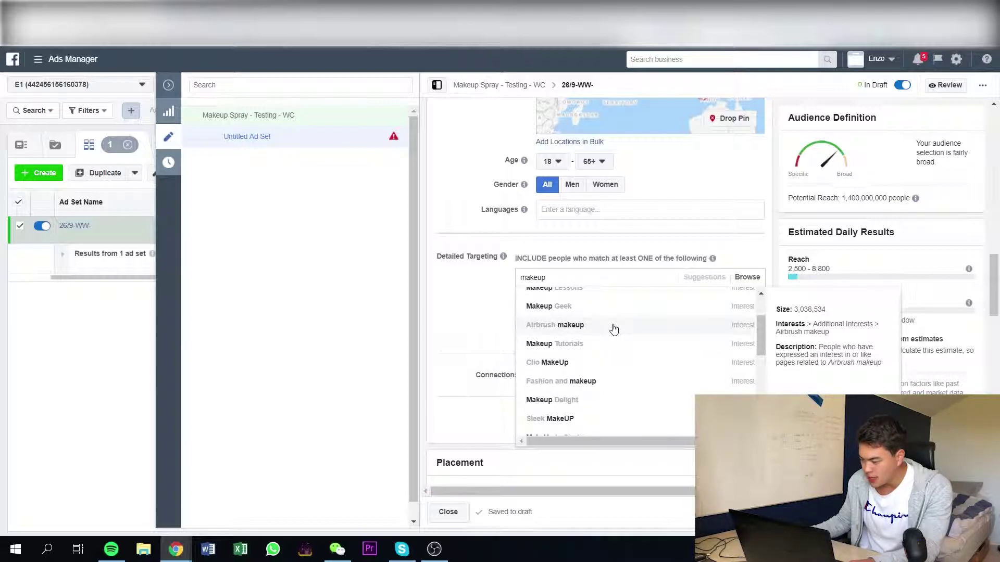
scroll(610, 331, up, 1)
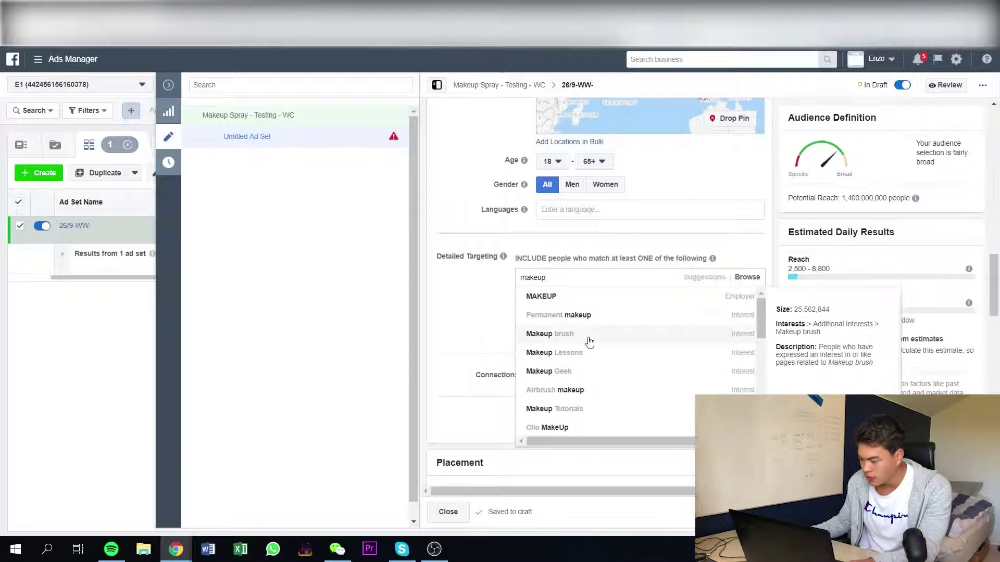
click(589, 341)
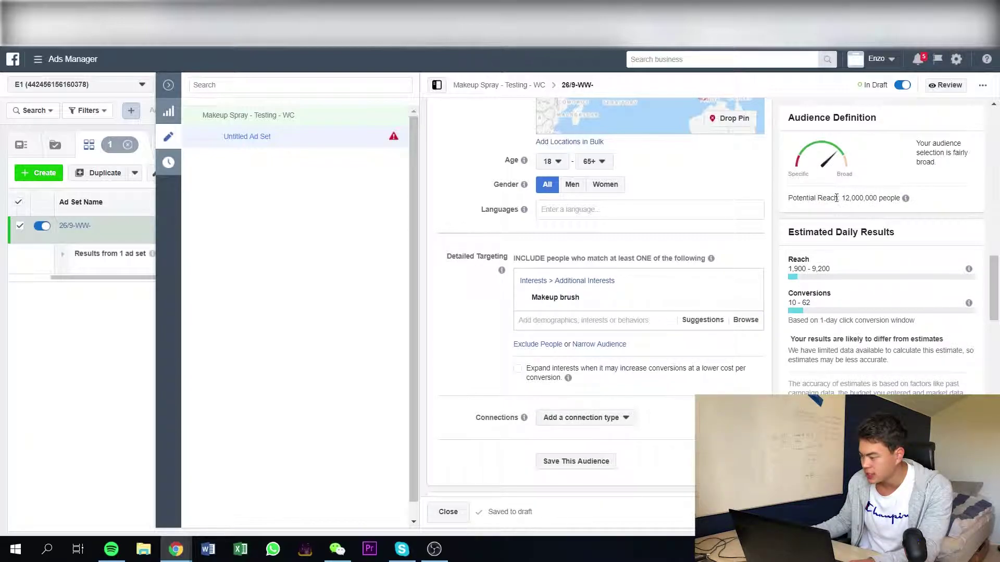
mouse_move(839, 198)
mouse_down()
mouse_move(901, 198)
mouse_move(878, 199)
mouse_up()
click(773, 238)
Step: Copy the included interest's name and append it to the ad set name, making it 26/9-WW-Makeup brush
mouse_move(540, 305)
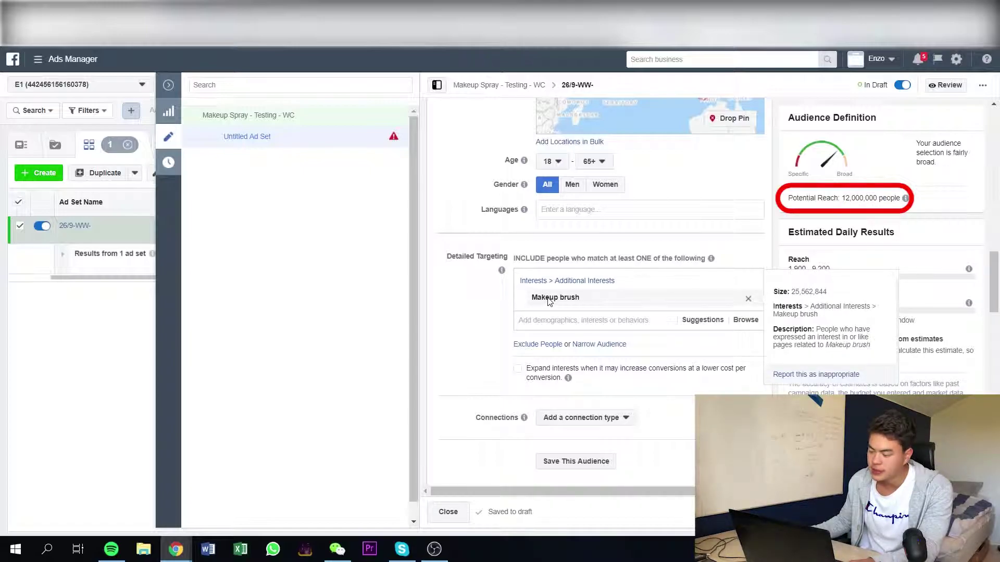
triple_click(549, 302)
key(ctrl+c)
scroll(509, 330, up, 10)
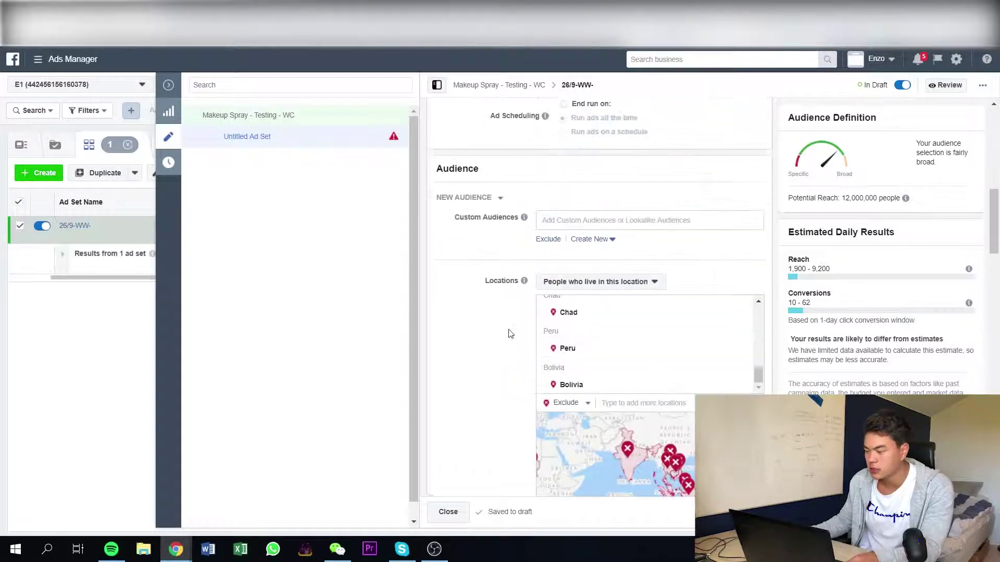
click(603, 118)
key(ctrl+v)
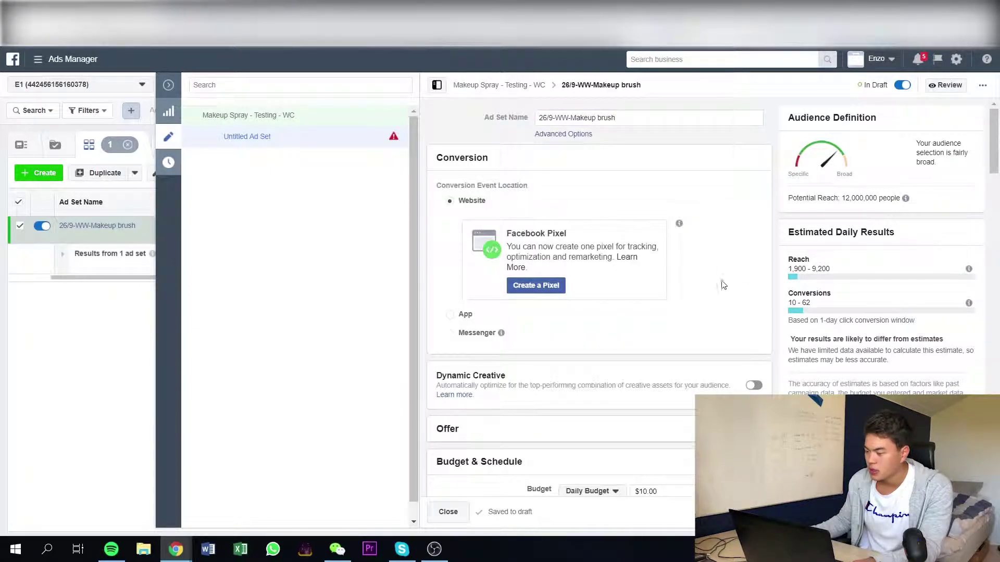
Step: Examine the interests suggested alongside Makeup brush in detailed targeting, without adding any
scroll(644, 319, down, 12)
scroll(603, 325, down, 5)
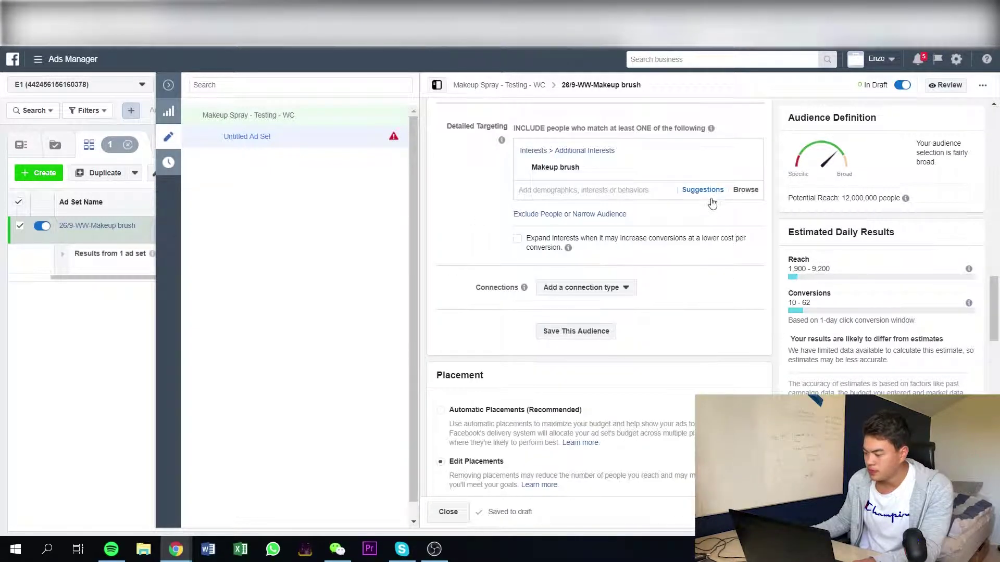
click(708, 195)
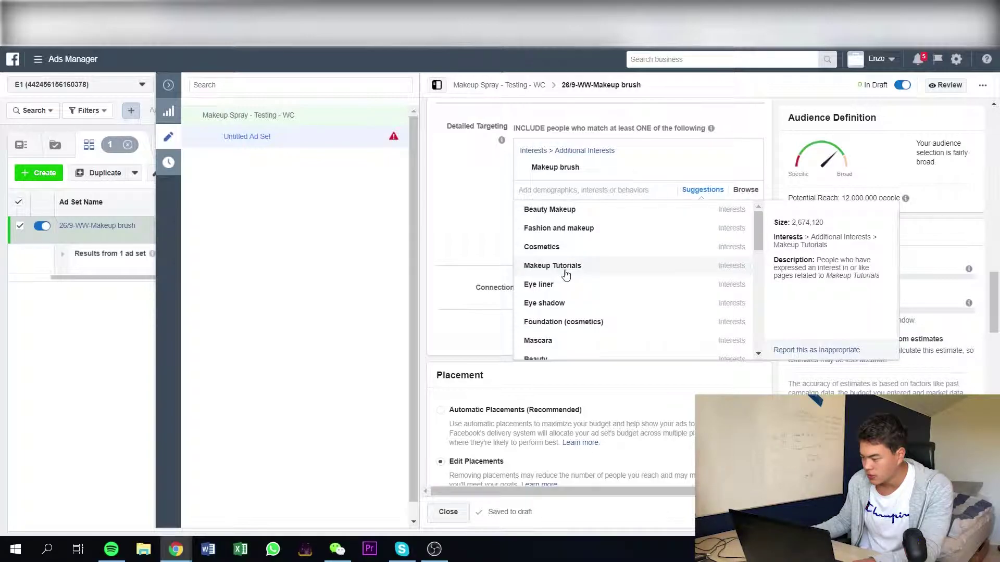
click(480, 235)
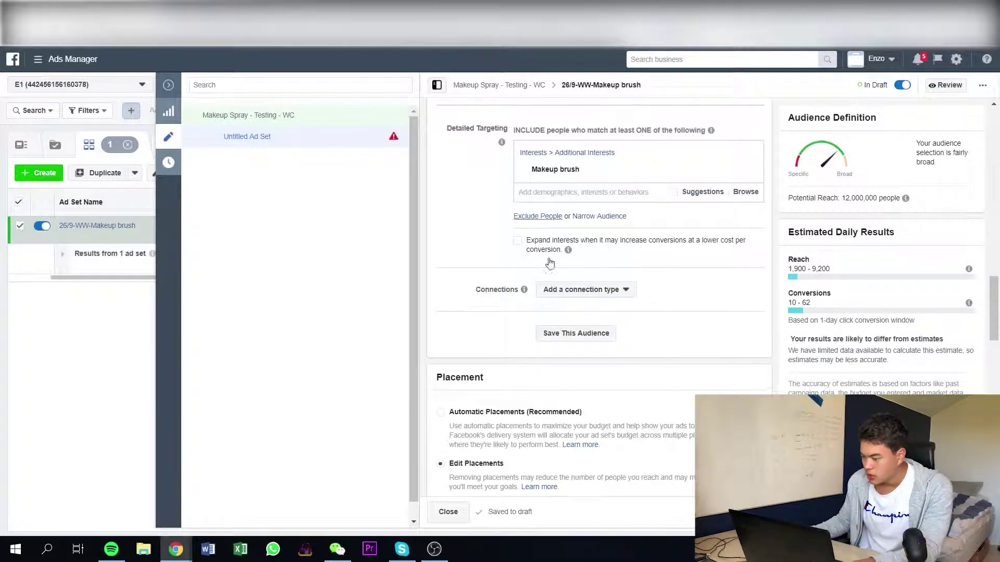
scroll(547, 252, up, 3)
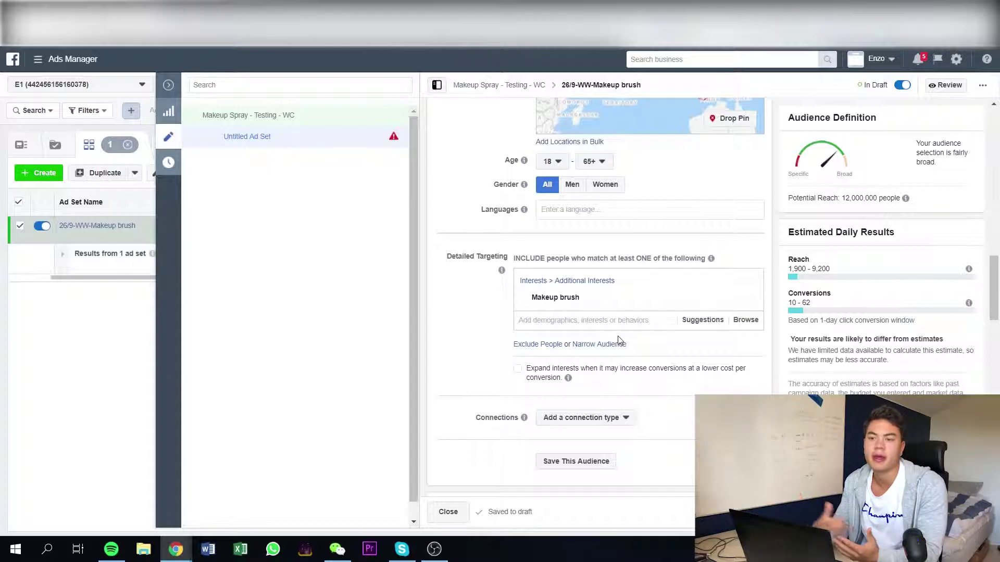
mouse_move(562, 305)
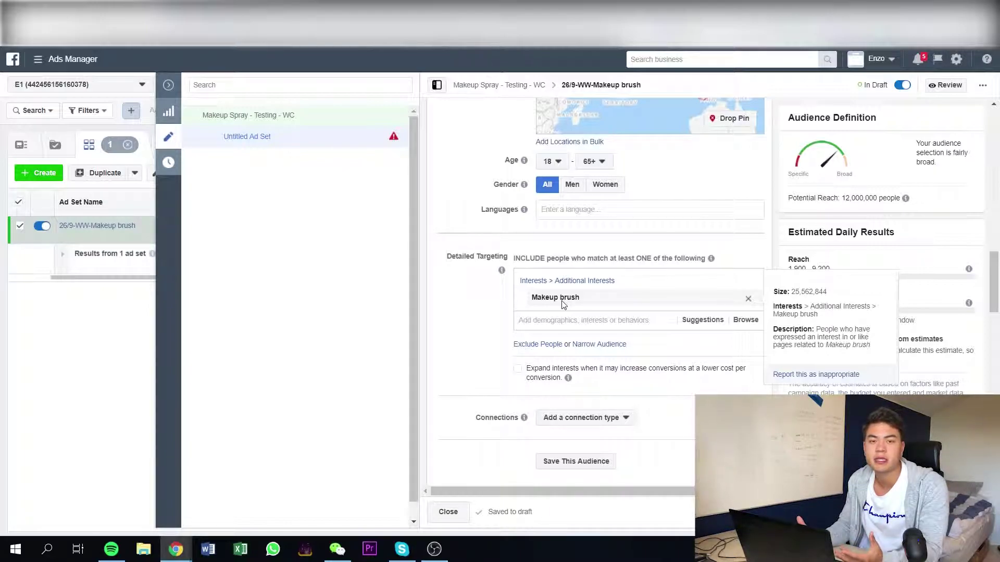
click(695, 319)
scroll(452, 322, down, 1)
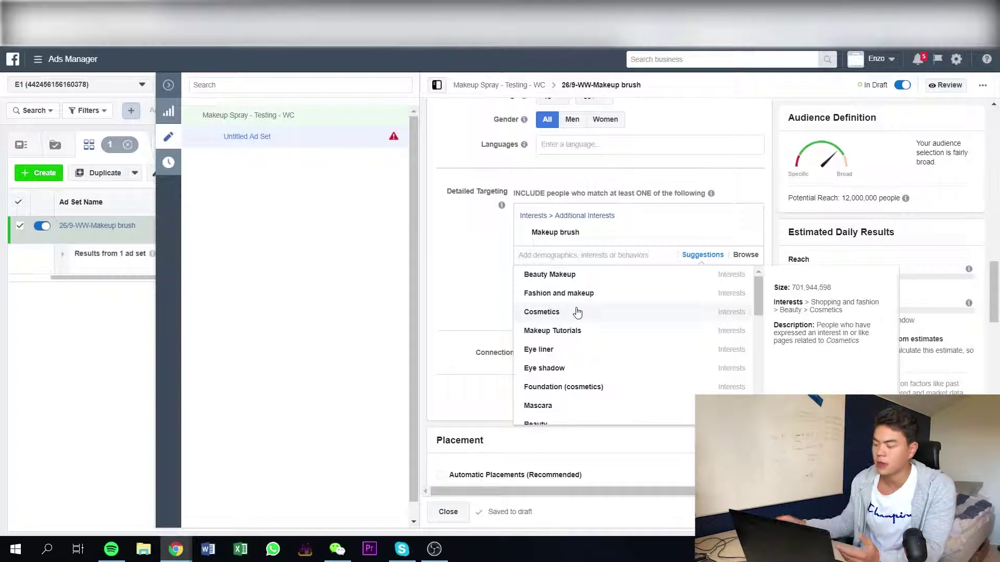
scroll(593, 301, down, 3)
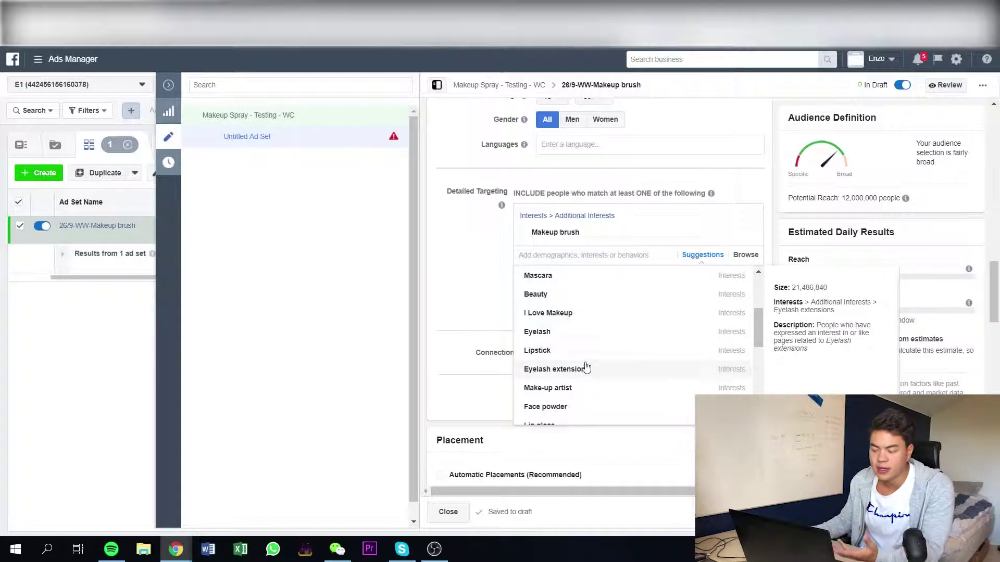
scroll(588, 354, up, 3)
click(485, 285)
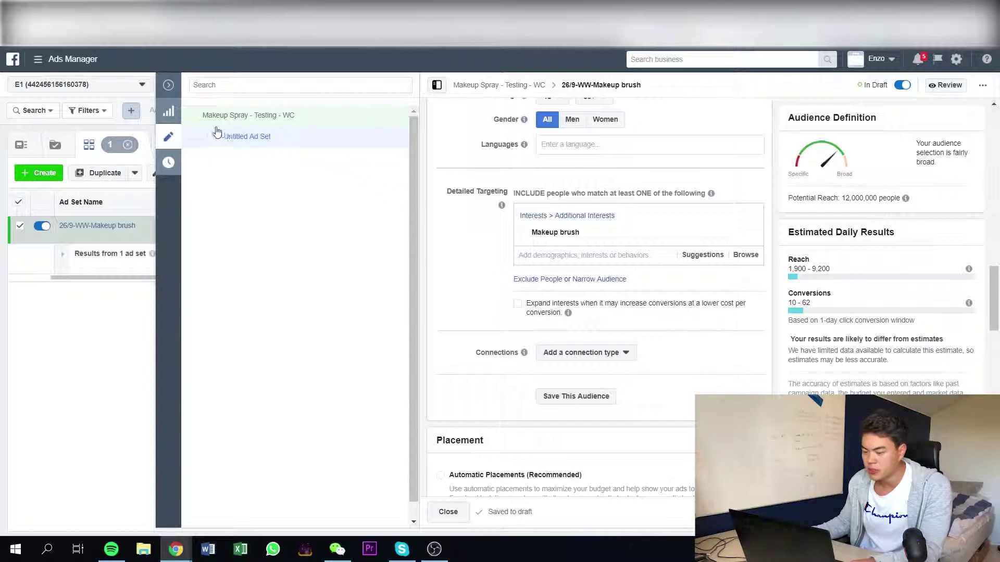
Step: Close the ad set editor without publishing the draft items and stop the publish reminder from showing again
click(168, 85)
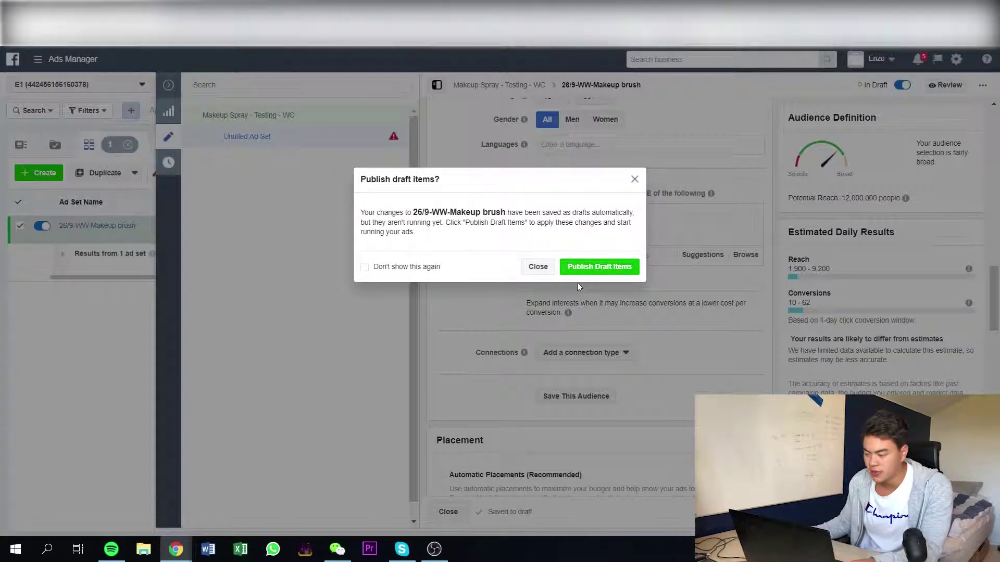
click(390, 272)
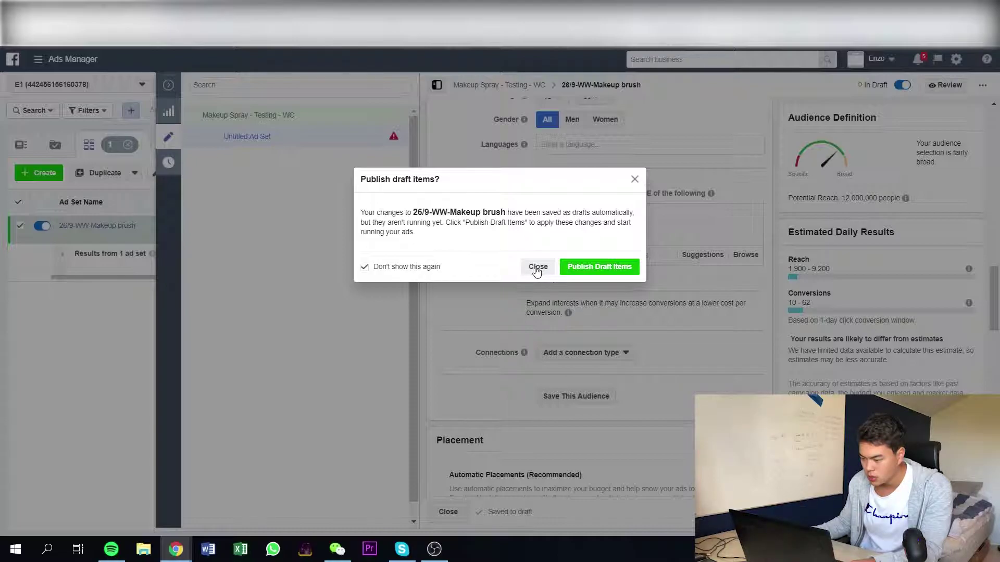
click(539, 268)
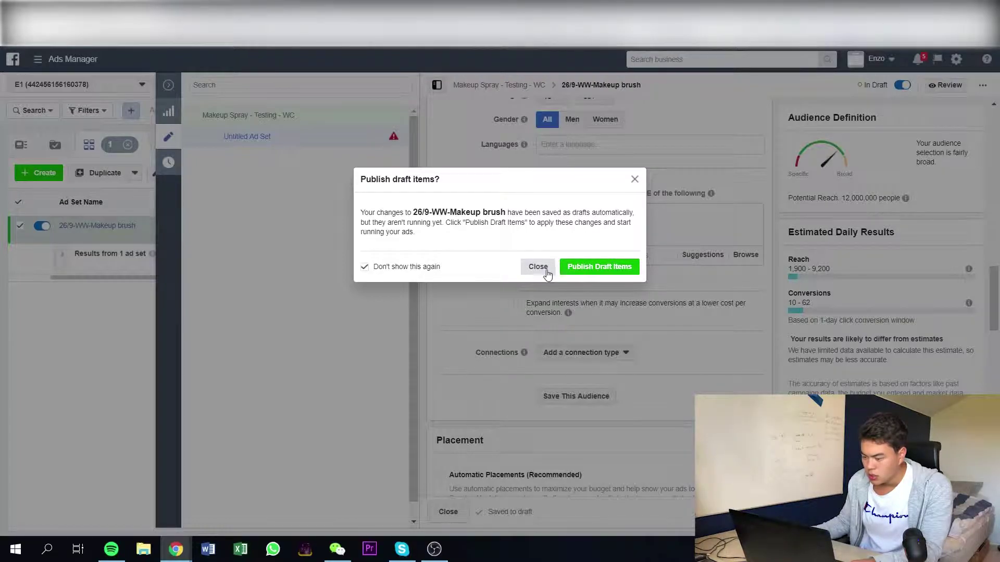
Step: Duplicate the 26/9-WW-Makeup brush ad set into the original campaign as four copies
click(145, 238)
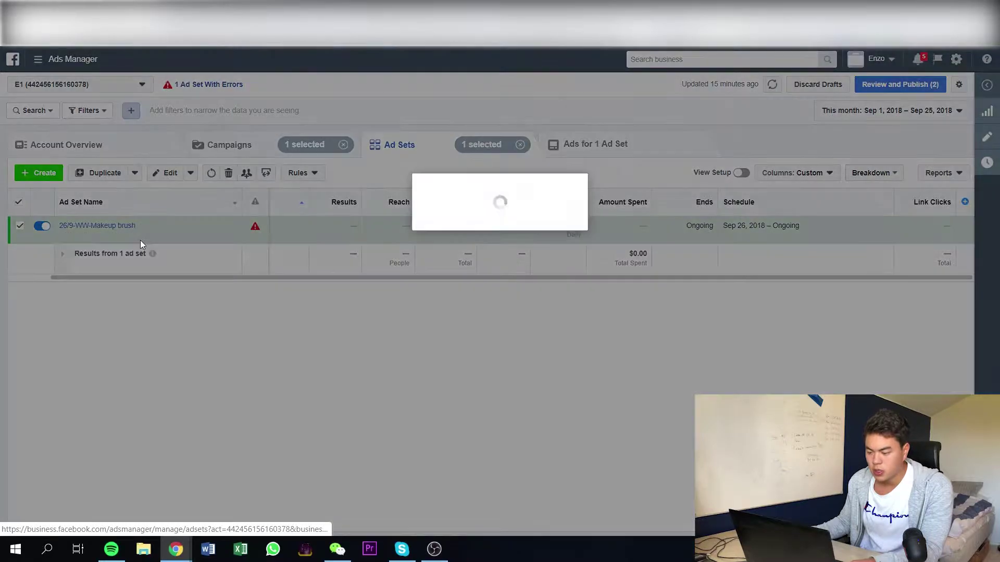
click(476, 346)
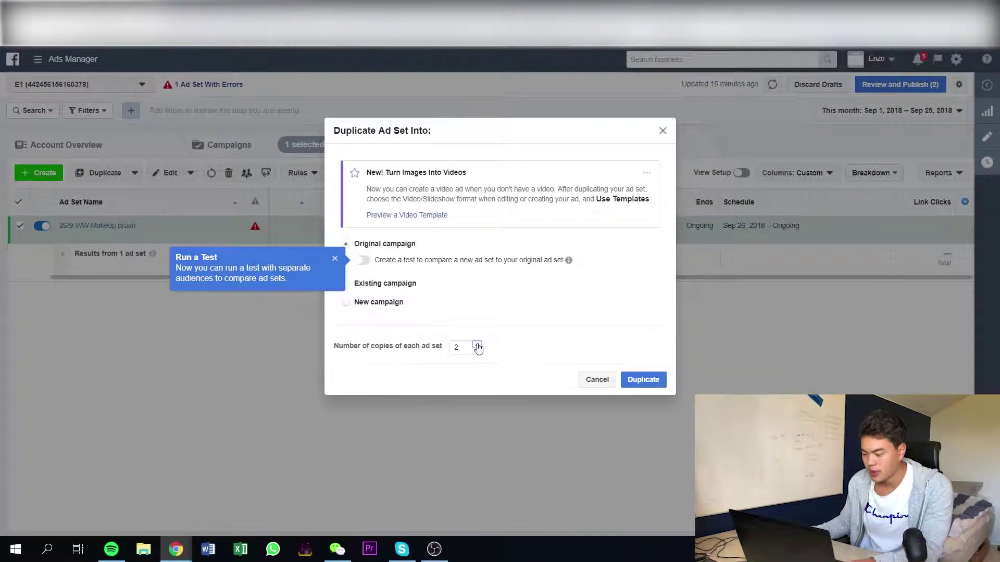
click(477, 345)
click(643, 380)
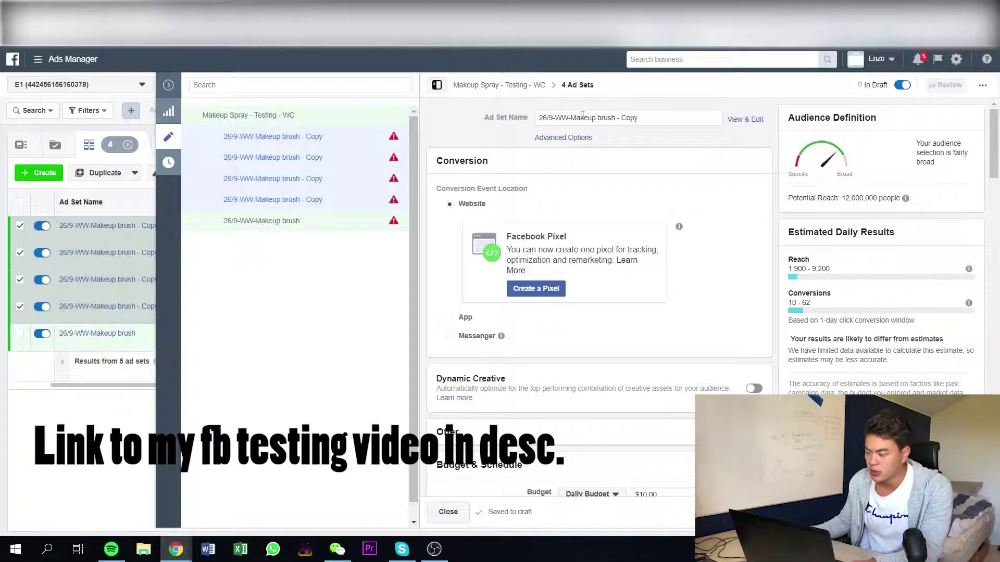
Step: Shorten the name of all four copied ad sets to 26/9-WW-
drag(570, 118, 668, 117)
key(BackSpace)
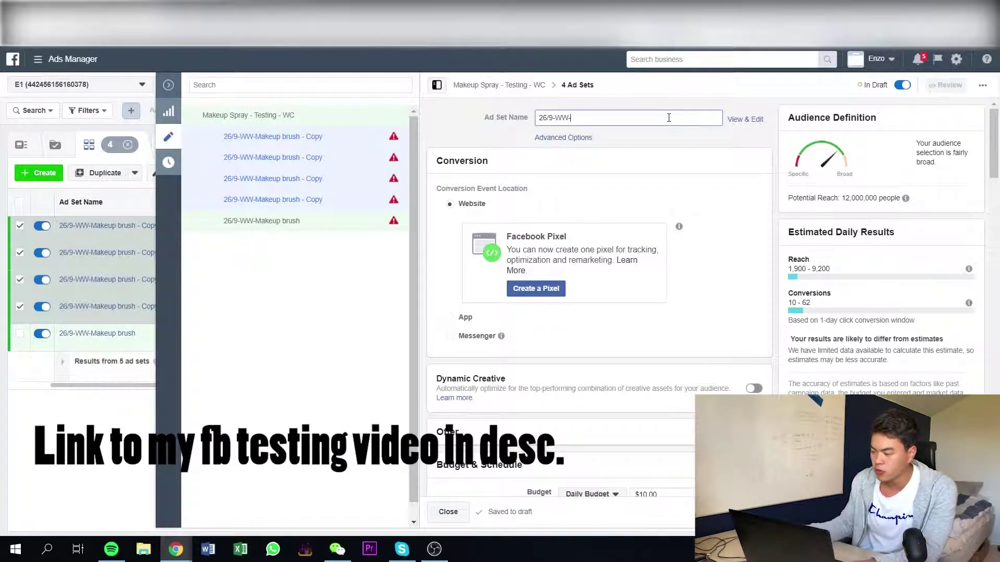
click(621, 164)
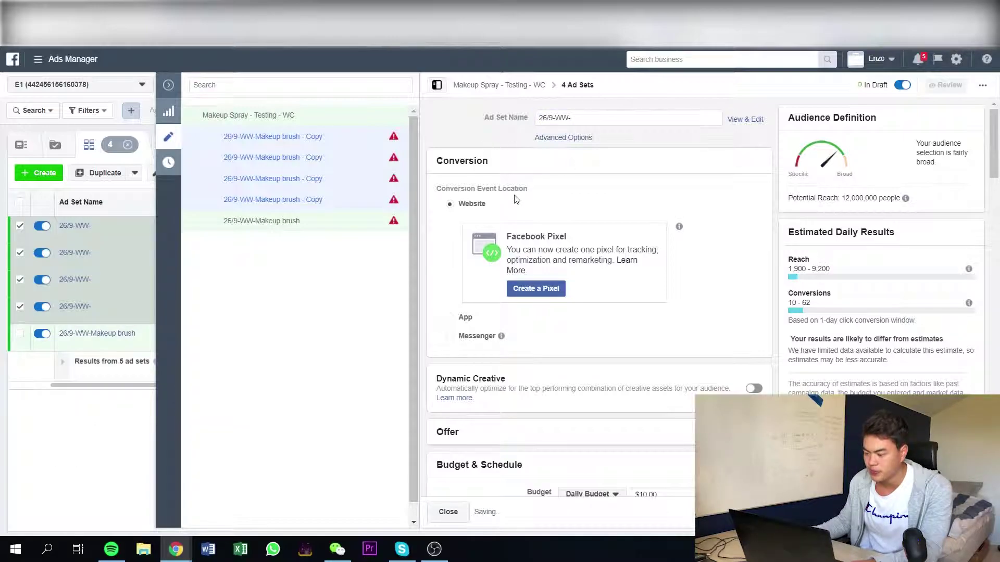
Step: Remove the Makeup brush interest from the detailed targeting of the four copied ad sets
scroll(468, 234, down, 15)
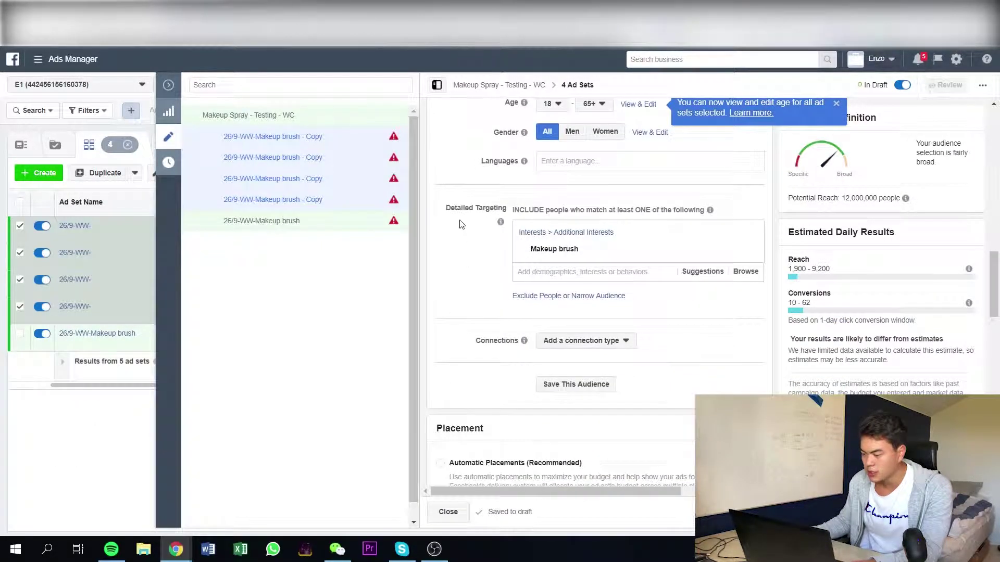
scroll(682, 323, down, 1)
scroll(714, 333, up, 1)
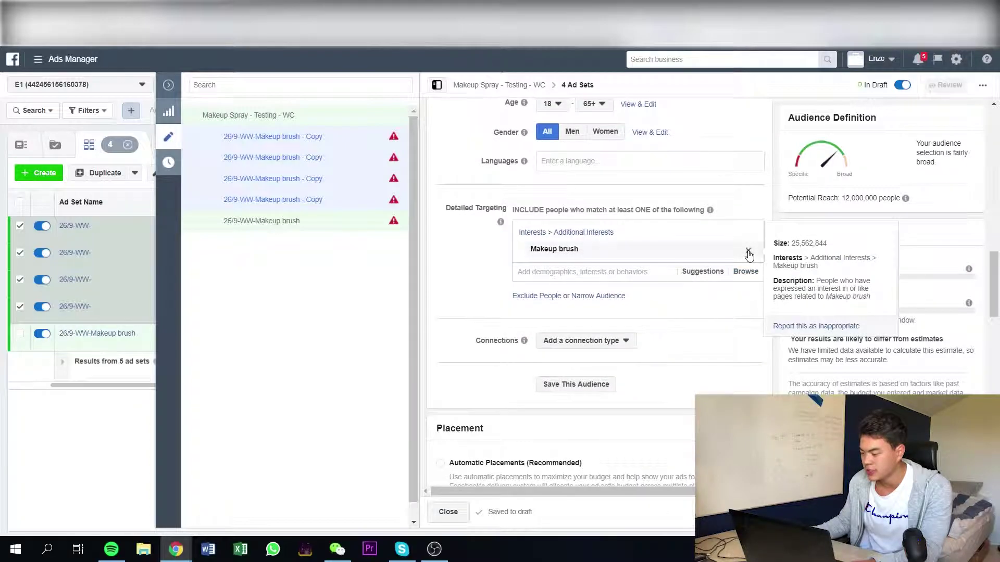
click(749, 254)
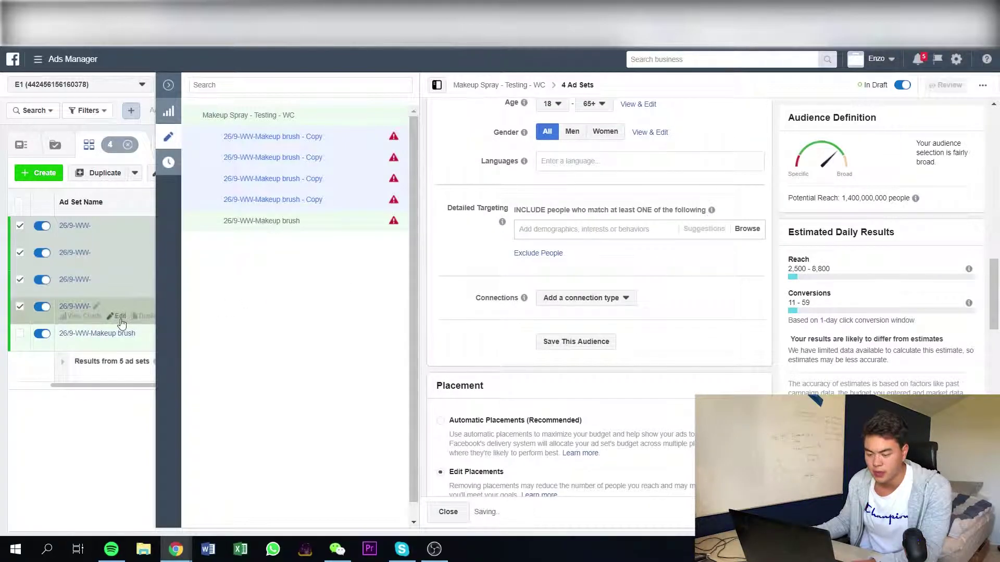
Step: Edit only the fourth 26/9-WW- ad set in the list and include the Makeup brush interest in its detailed targeting
click(119, 318)
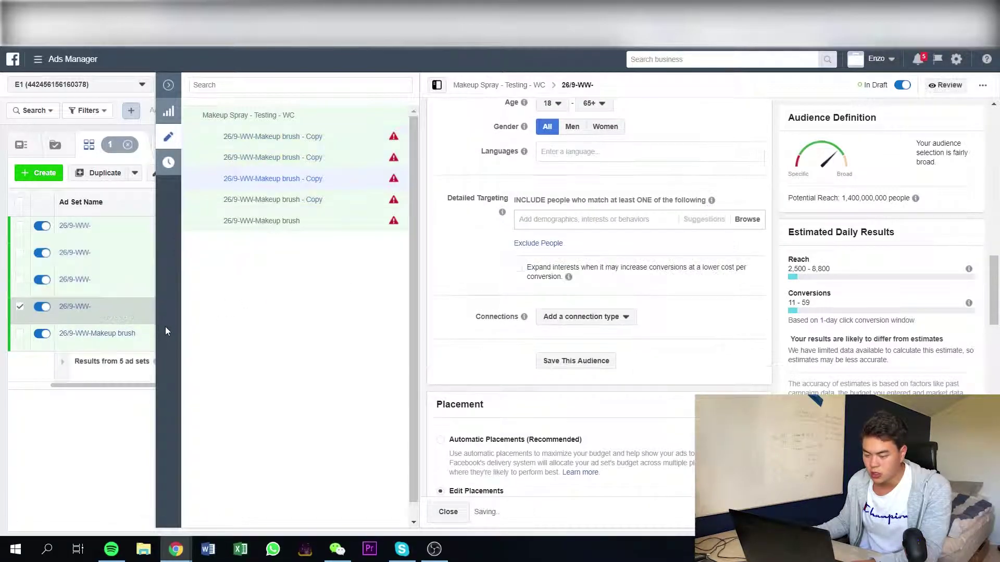
click(617, 217)
text(makeup brush)
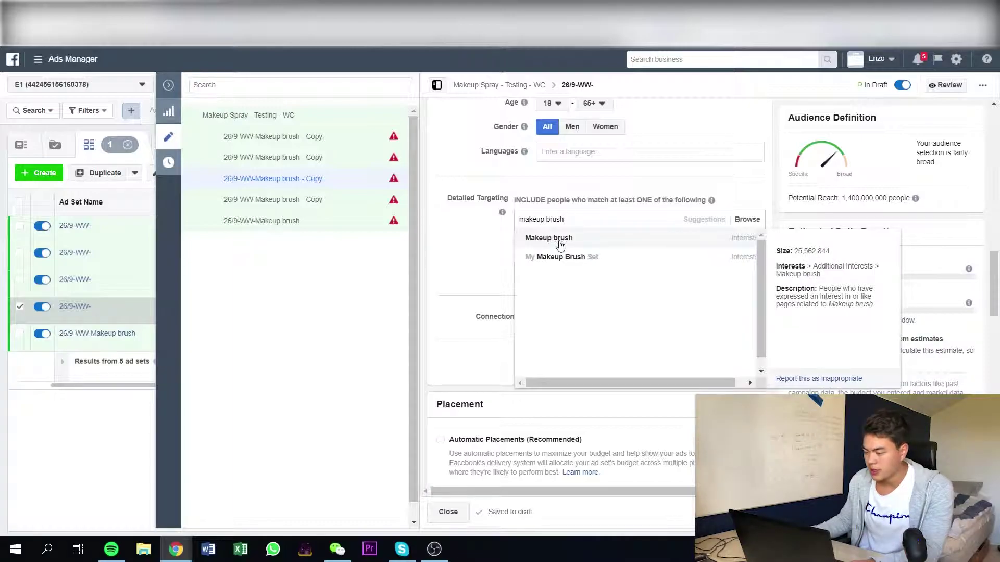
click(556, 240)
Step: Browse the interests suggested for Makeup brush and add Makeup Lessons to the ad set's detailed targeting
click(700, 266)
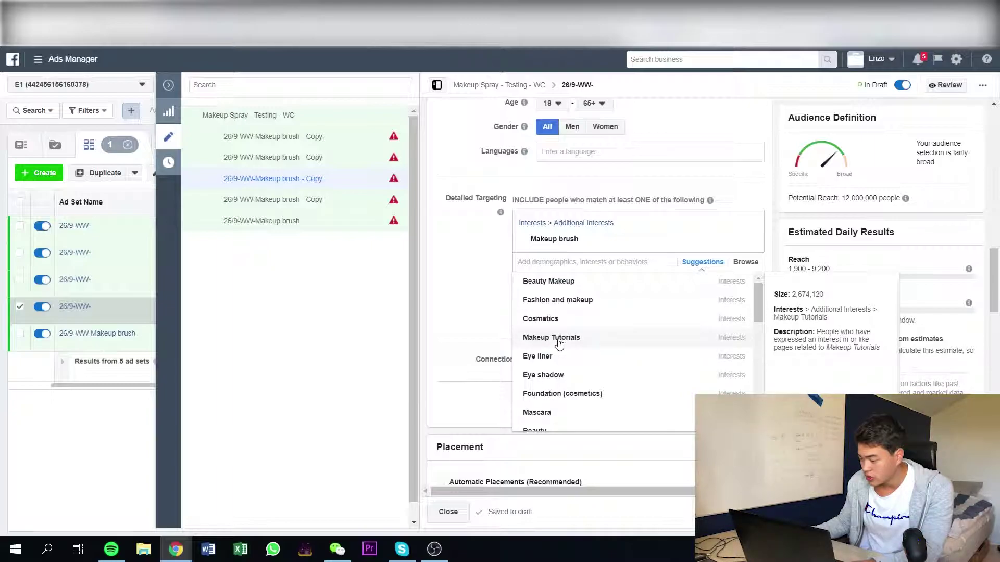
scroll(560, 345, down, 1)
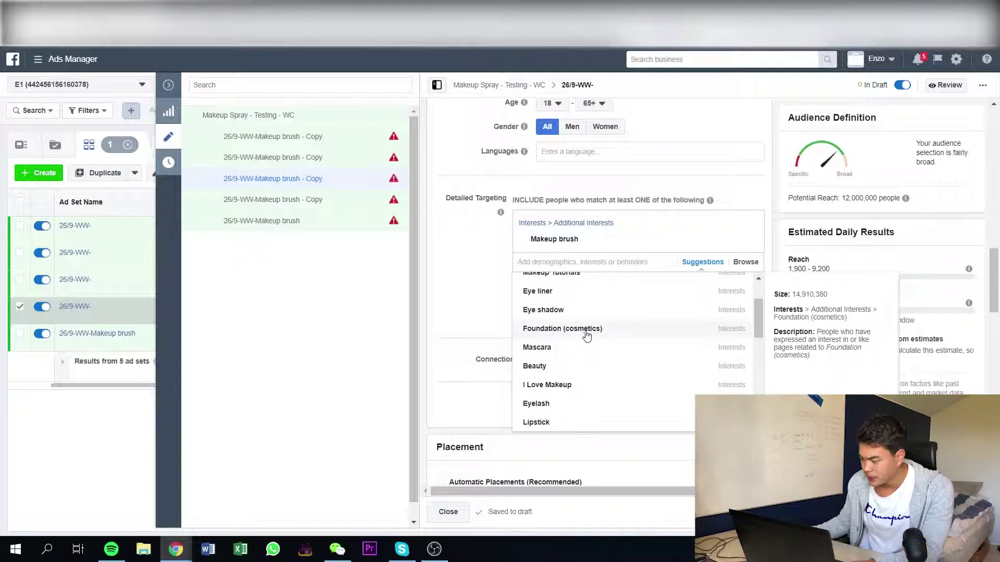
scroll(574, 380, down, 1)
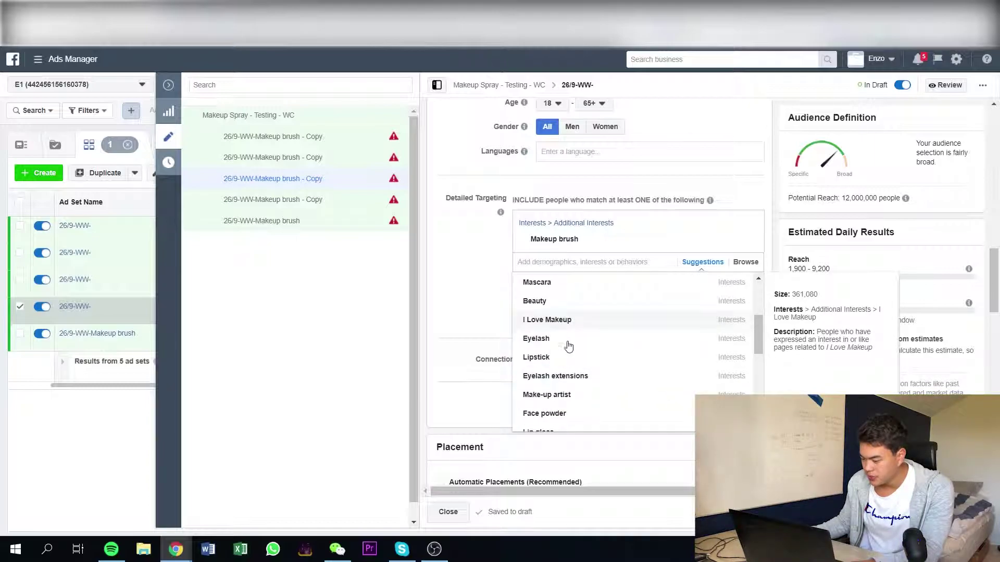
scroll(565, 339, down, 1)
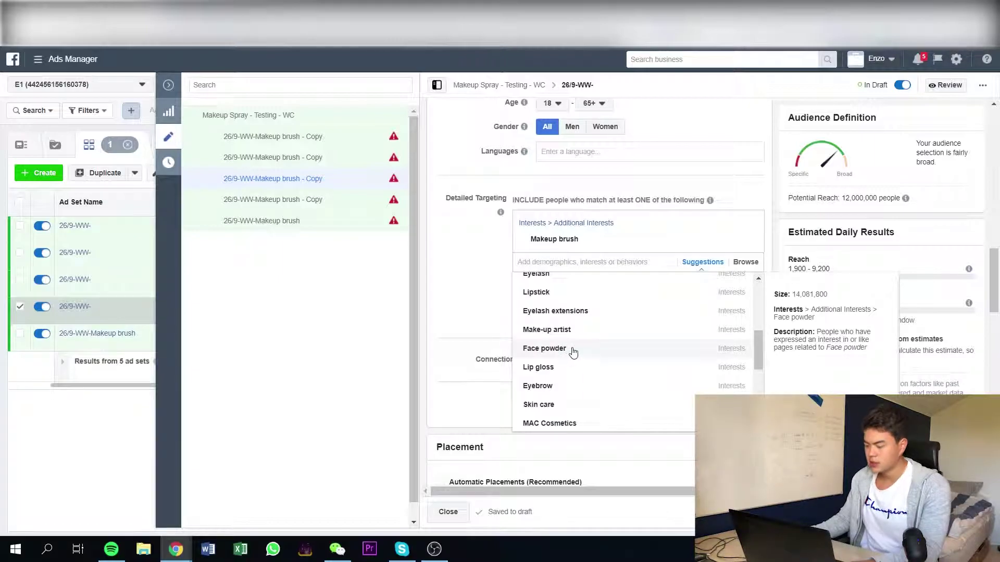
scroll(573, 352, down, 1)
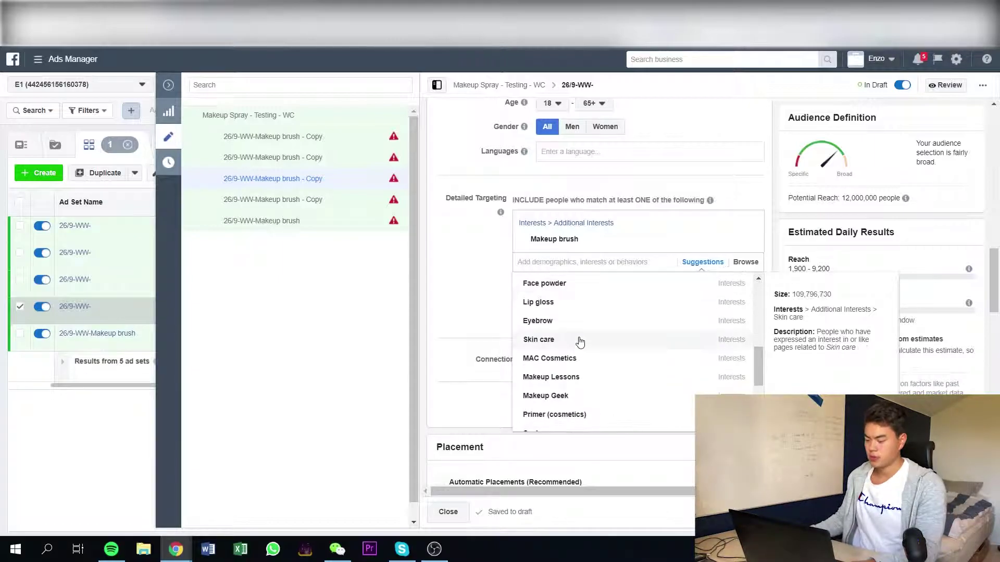
click(579, 383)
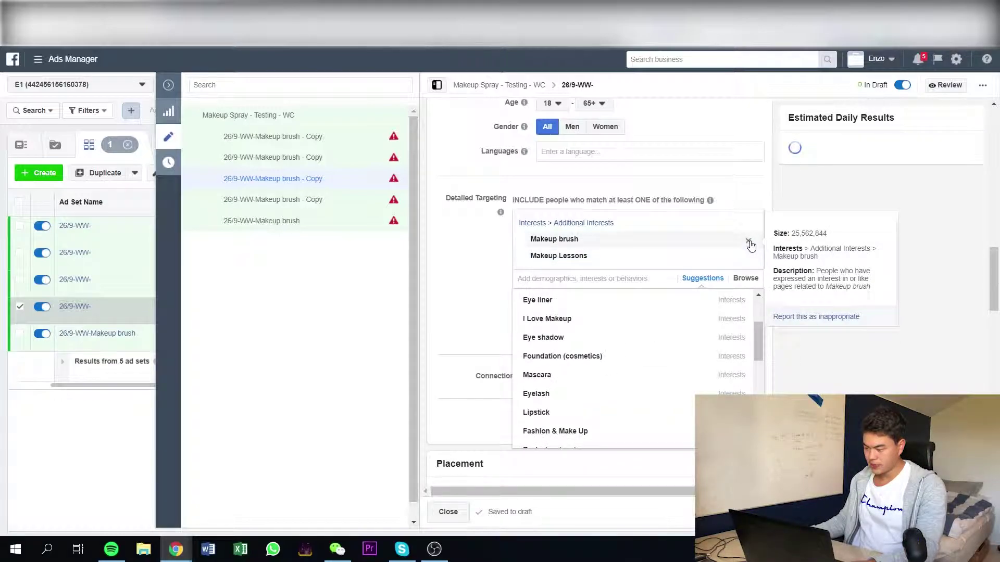
Step: Remove the Makeup brush interest from the ad set's detailed targeting and rename the ad set 26/9-WW-Makeup Lessons
click(748, 242)
triple_click(565, 243)
scroll(475, 262, up, 15)
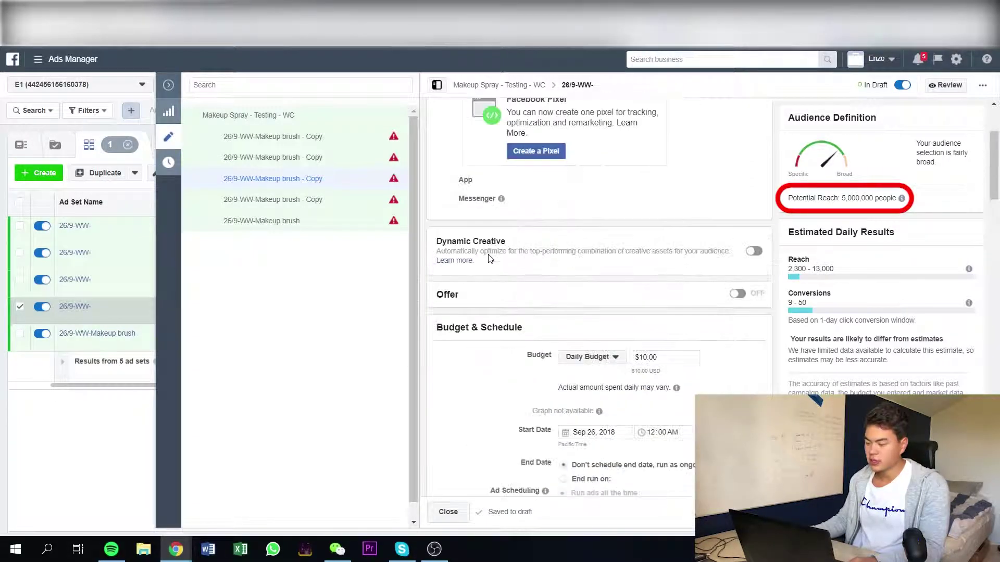
click(604, 115)
text(Makeup Lessons)
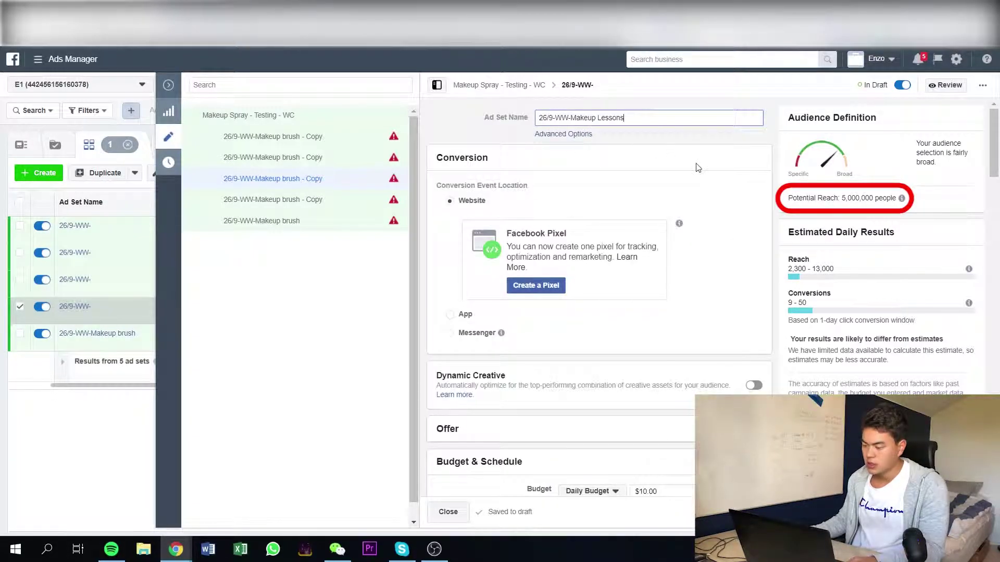
click(283, 268)
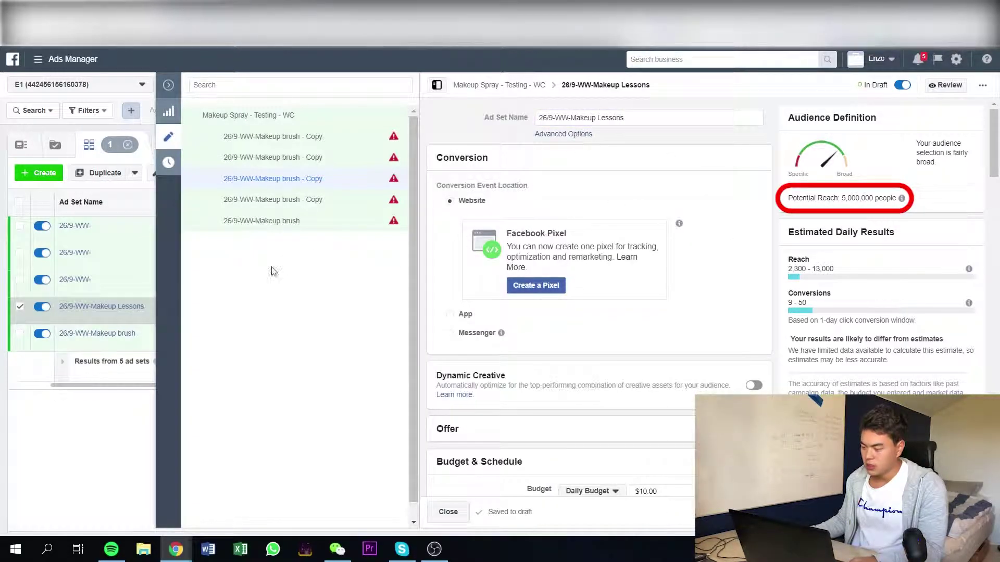
Step: Edit the third 26/9-WW- ad set in the list and include the suggested Makeup Tutorials interest in its detailed targeting
click(112, 290)
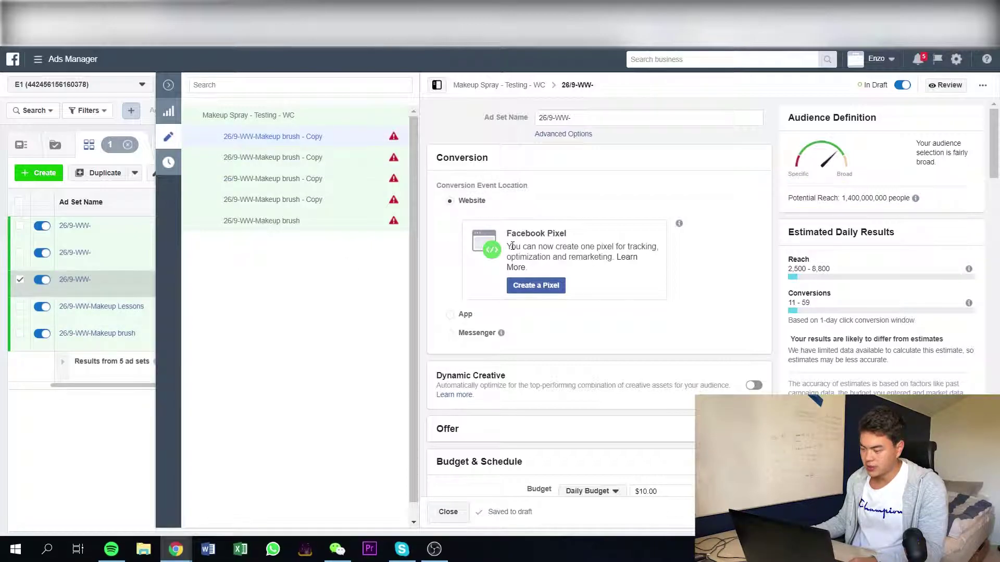
scroll(514, 245, down, 10)
scroll(514, 246, down, 4)
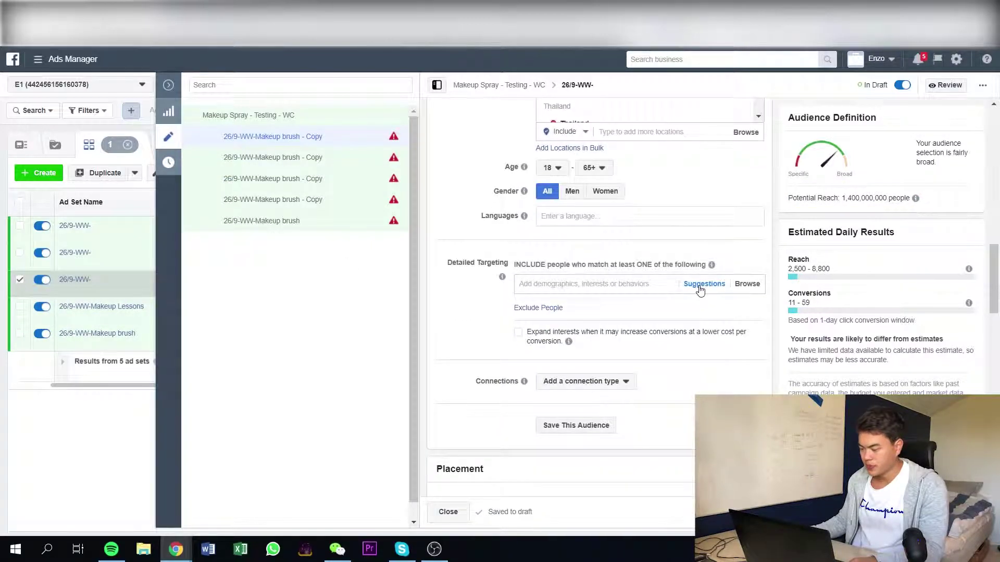
click(703, 283)
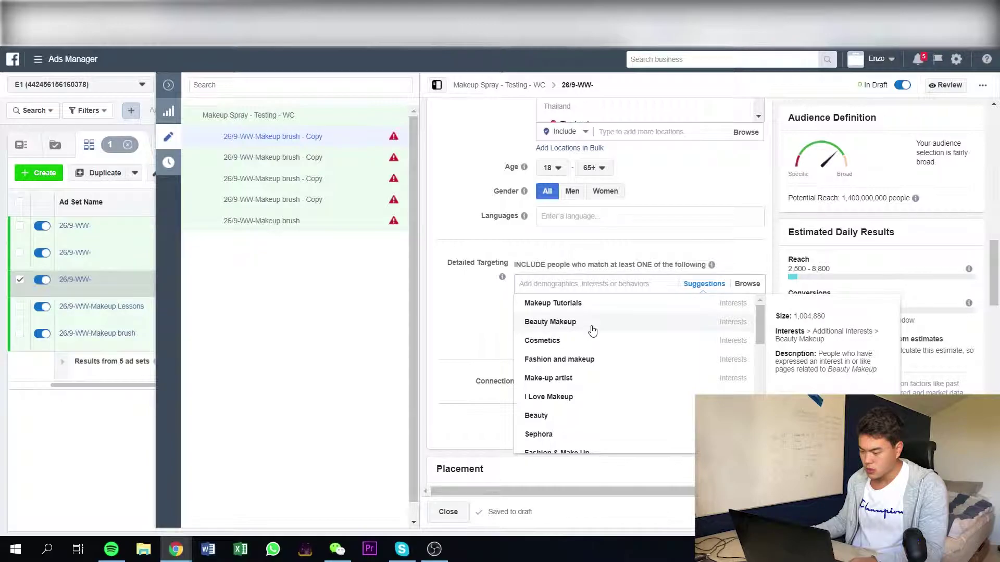
click(567, 304)
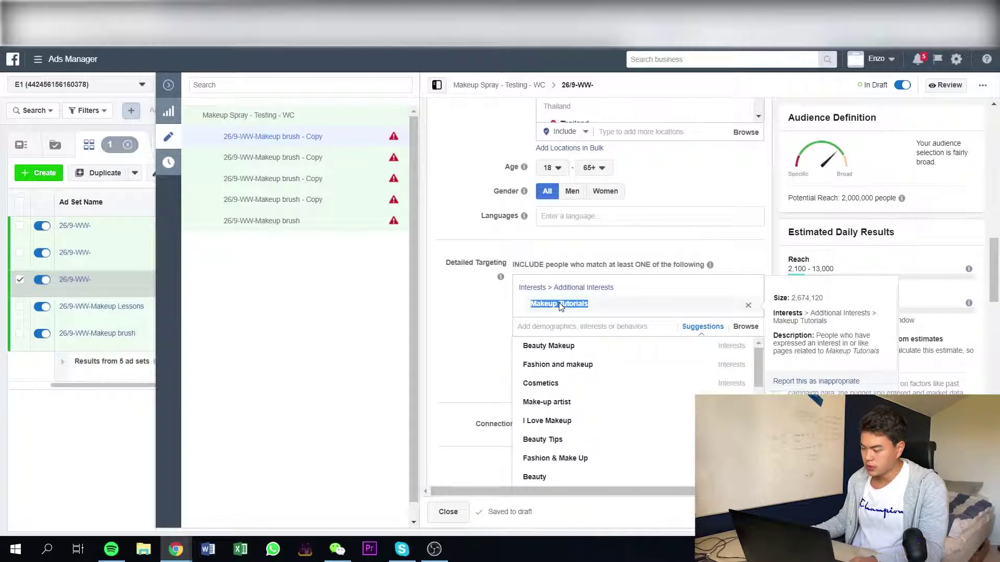
Step: Rename the ad set 26/9-WW-Makeup Tutorials
click(471, 307)
scroll(470, 308, up, 15)
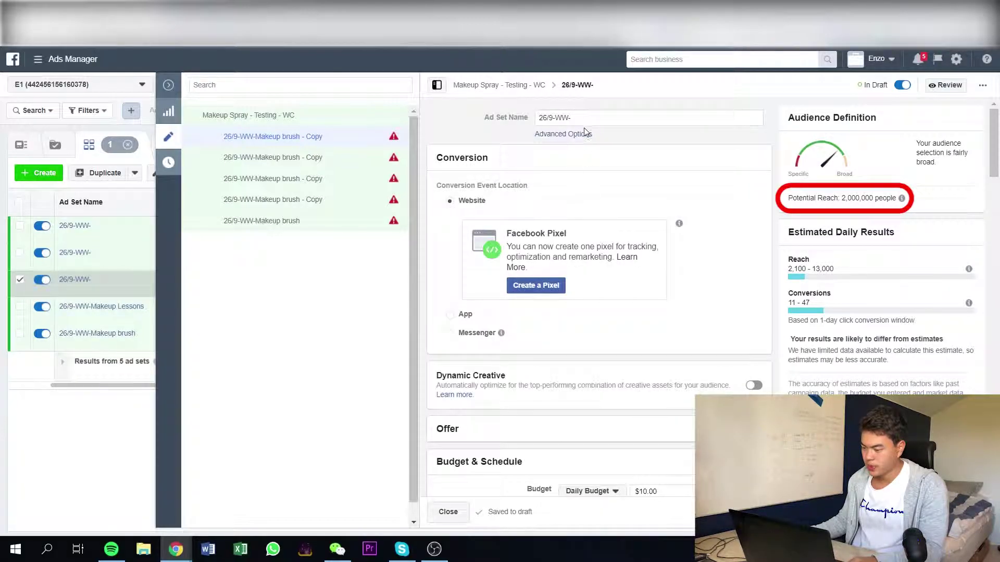
text(Makeup Tutorials)
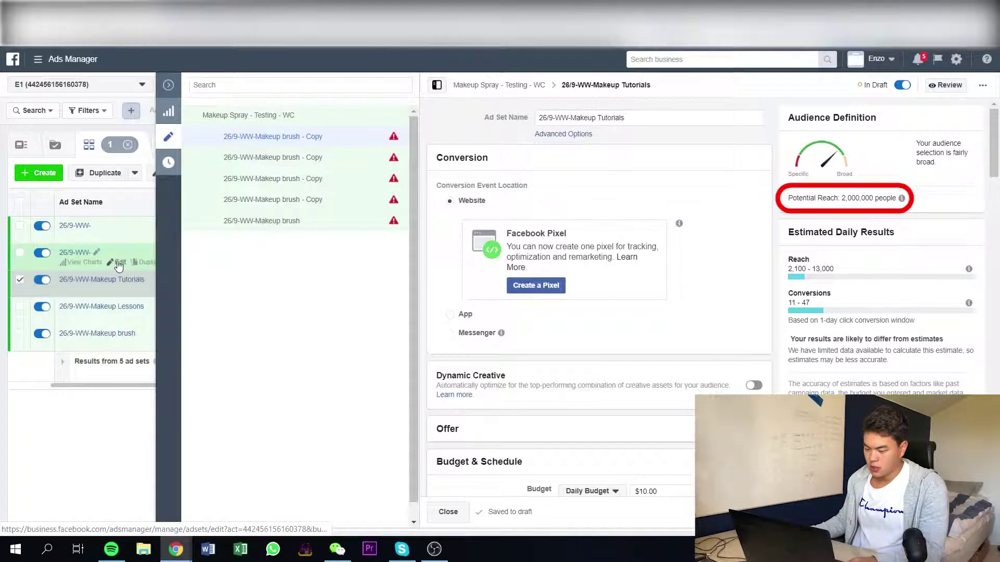
Step: Open the second 26/9-WW- ad set in the list for editing and browse the interests suggested for its detailed targeting
click(112, 257)
scroll(535, 374, down, 5)
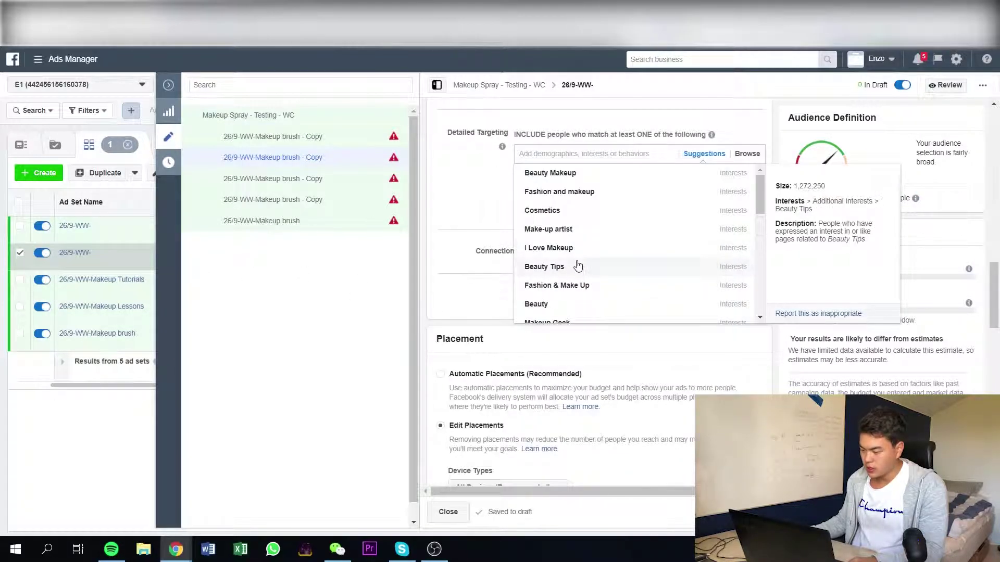
scroll(576, 273, down, 2)
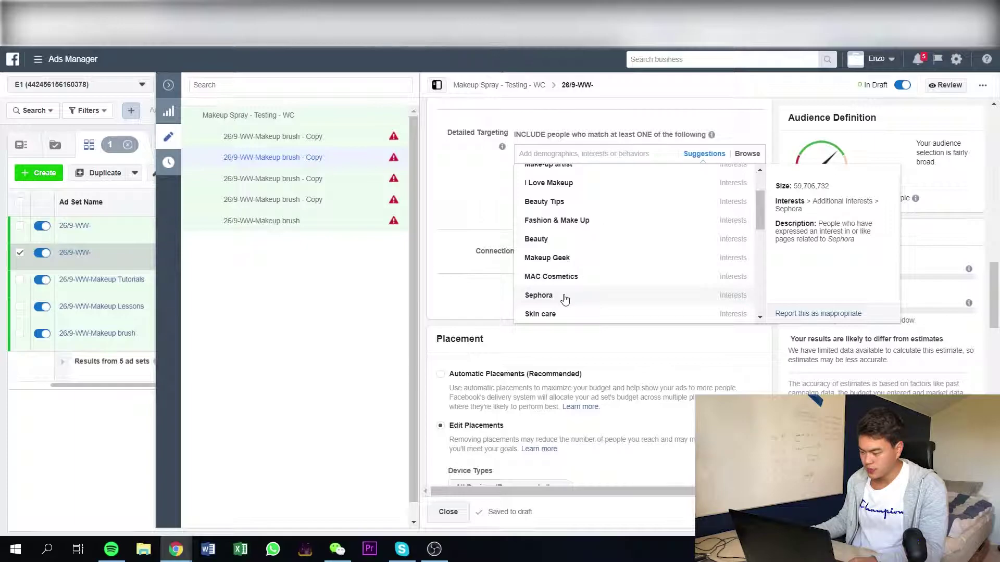
scroll(565, 292, down, 2)
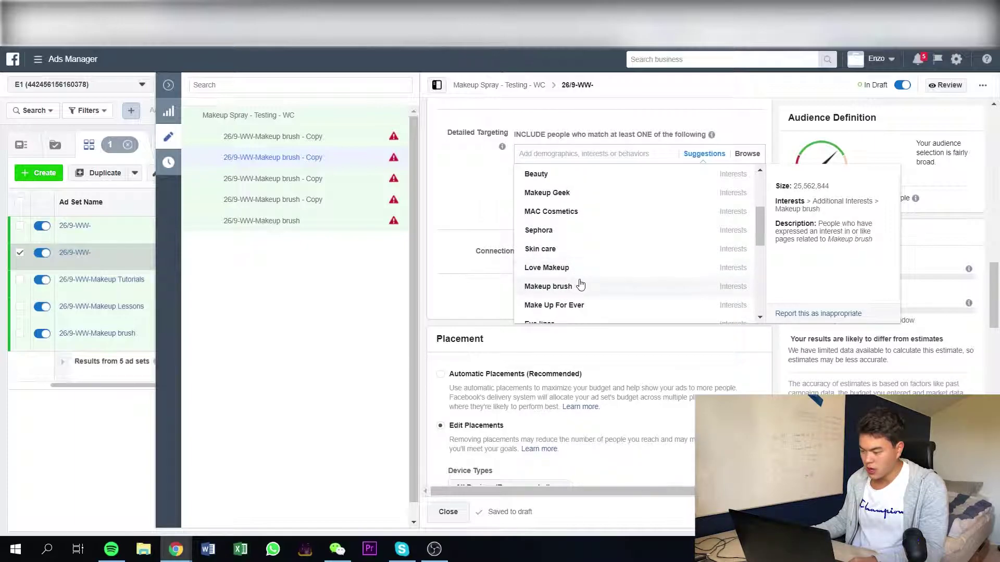
scroll(579, 284, down, 2)
scroll(583, 275, down, 2)
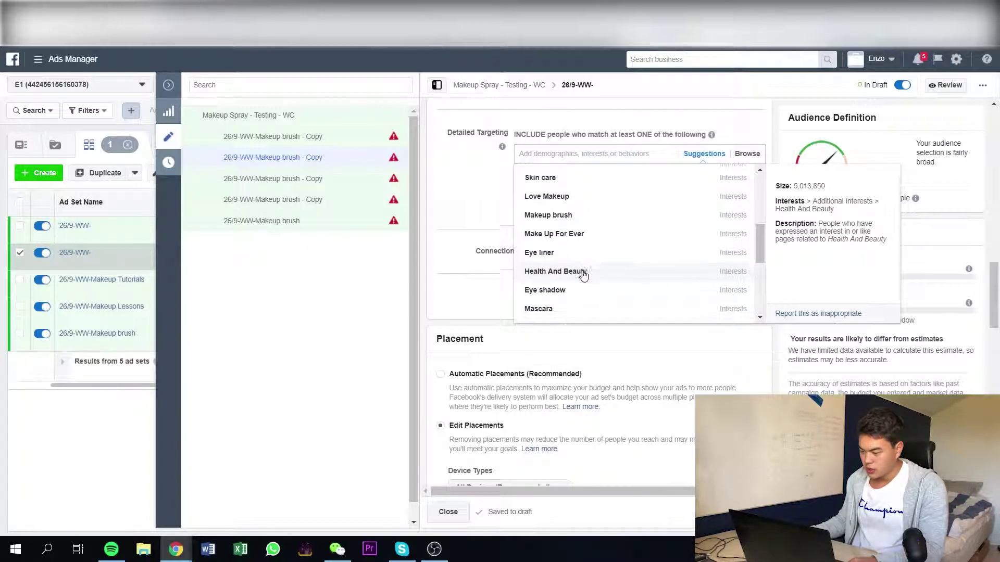
scroll(595, 257, down, 2)
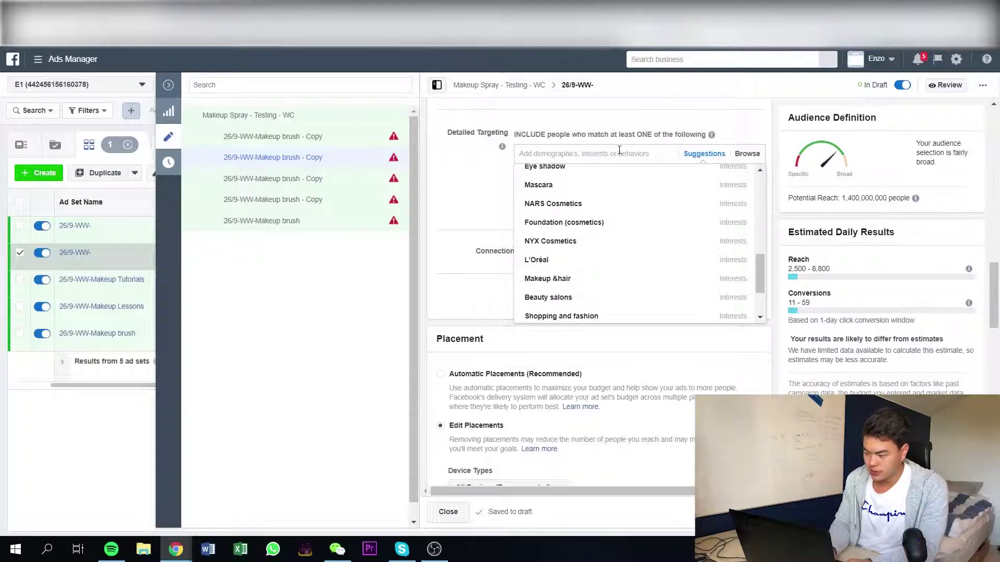
Step: Search the detailed targeting for kylie and include only the Kylie Cosmetics interest, removing the Kylie Cosmetics employer entry
text(kylie)
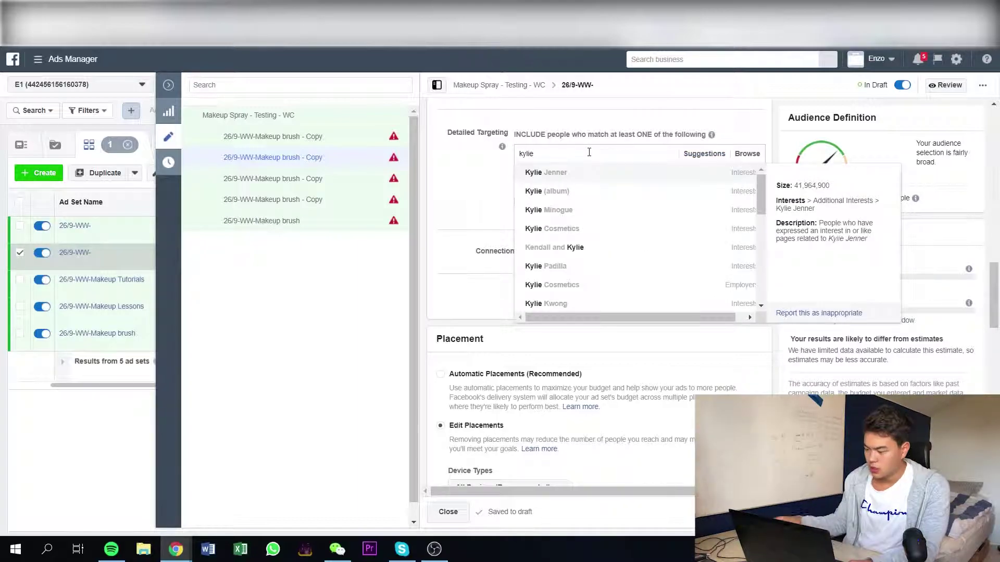
click(536, 285)
click(697, 198)
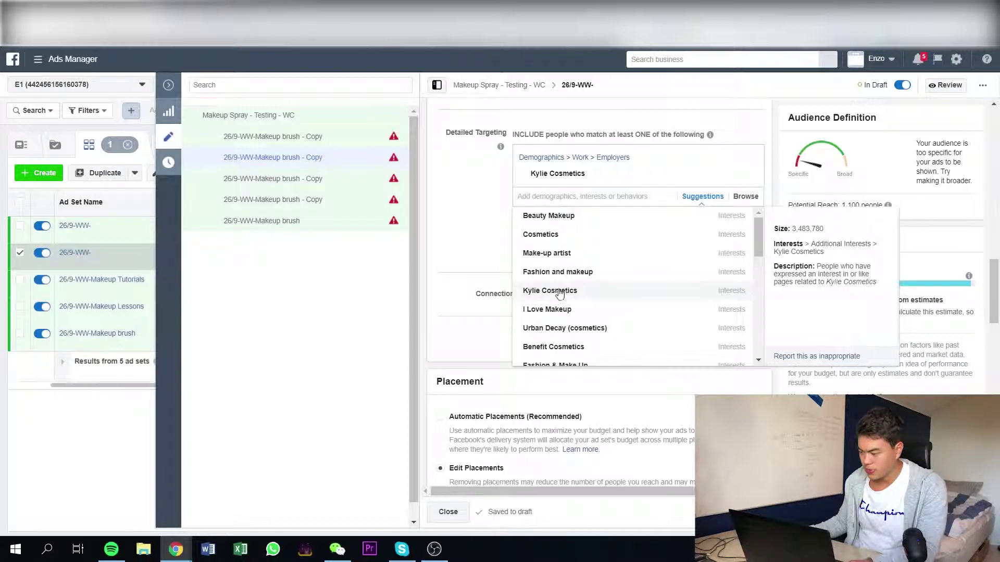
click(567, 291)
click(748, 174)
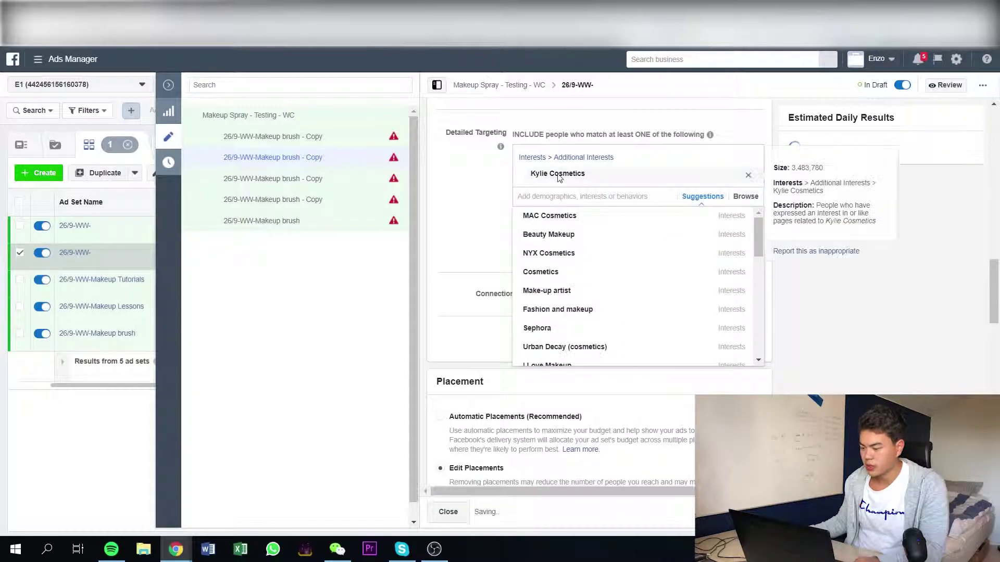
click(458, 203)
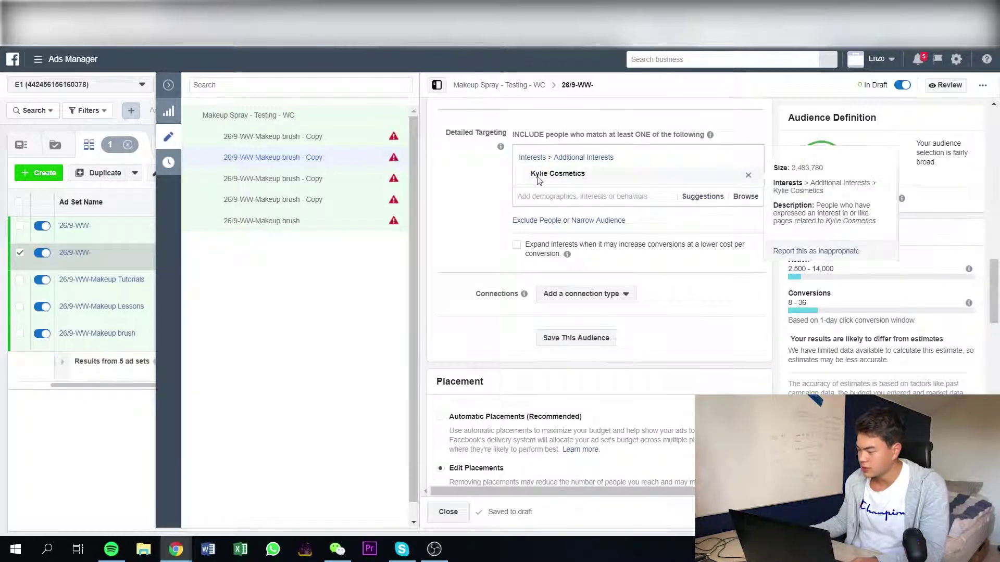
Step: Rename the ad set 26/9-WW-Kylie Cosmetics
scroll(572, 234, up, 10)
click(599, 115)
text(Kylie Cosmetics)
click(633, 161)
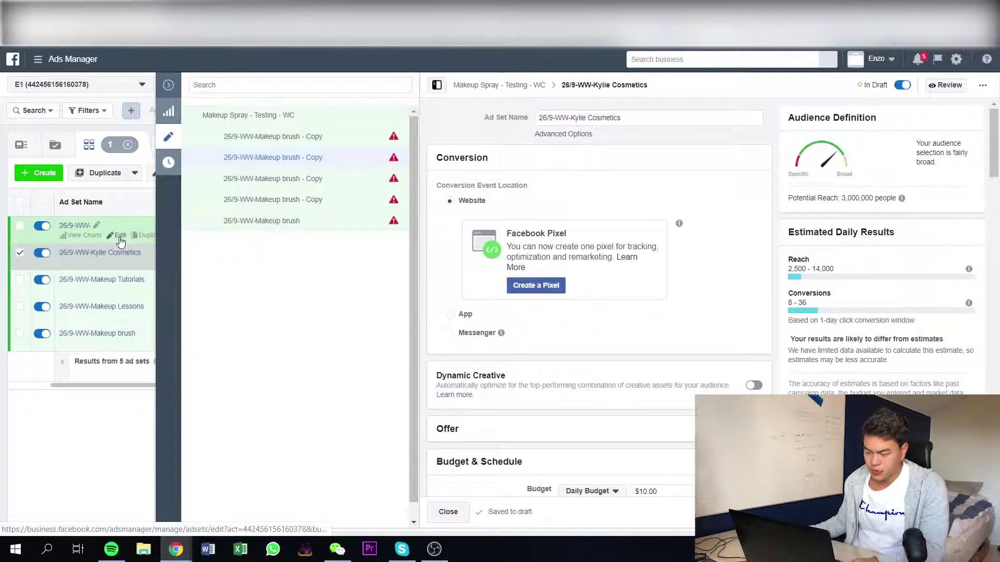
Step: Open the first ad set in the list, the remaining 26/9-WW- one, for editing at its detailed targeting
click(116, 234)
scroll(521, 234, down, 6)
scroll(499, 256, down, 10)
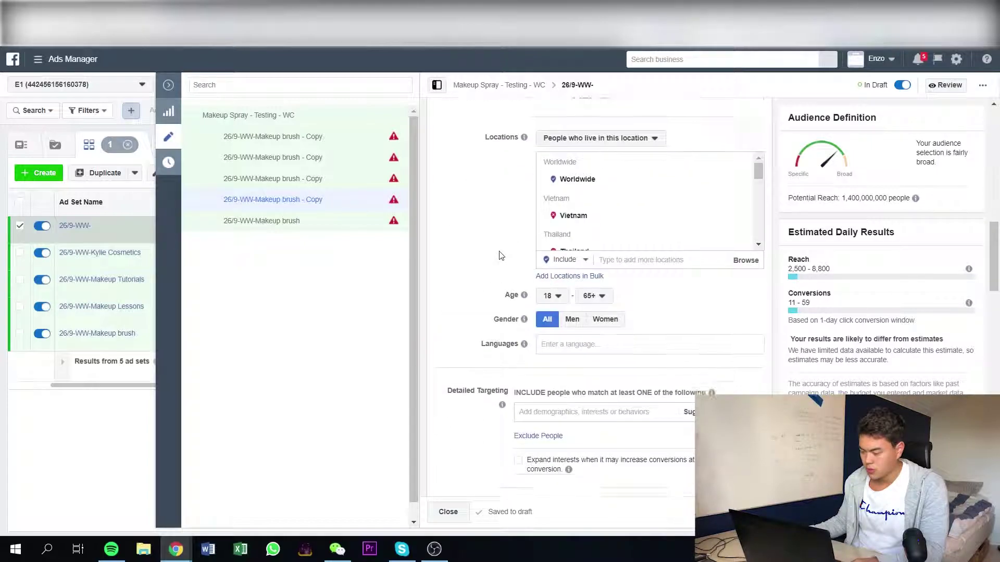
click(704, 218)
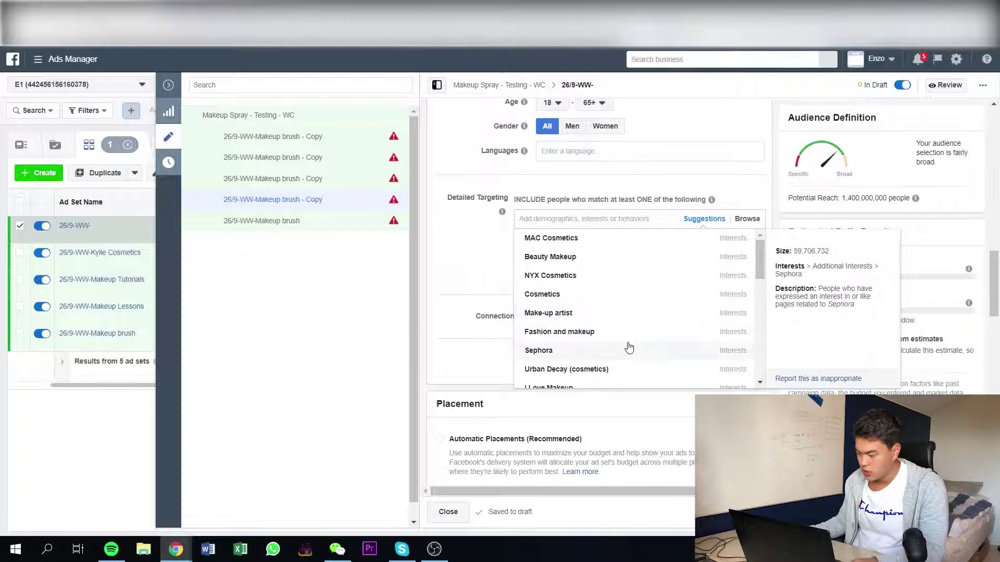
scroll(629, 346, down, 1)
click(561, 290)
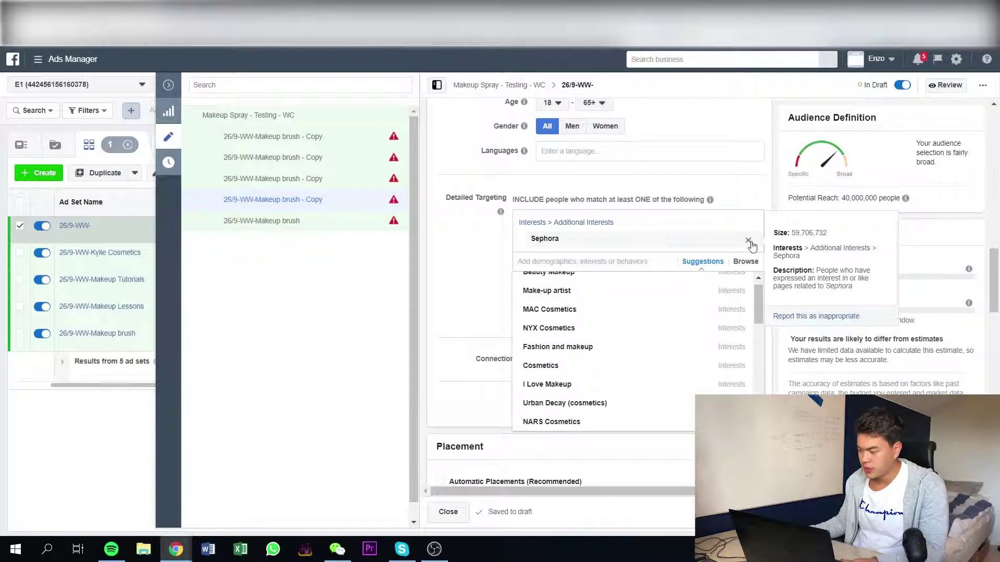
click(748, 241)
Step: Browse the suggested interests and include Maybelline in the ad set's detailed targeting
click(700, 220)
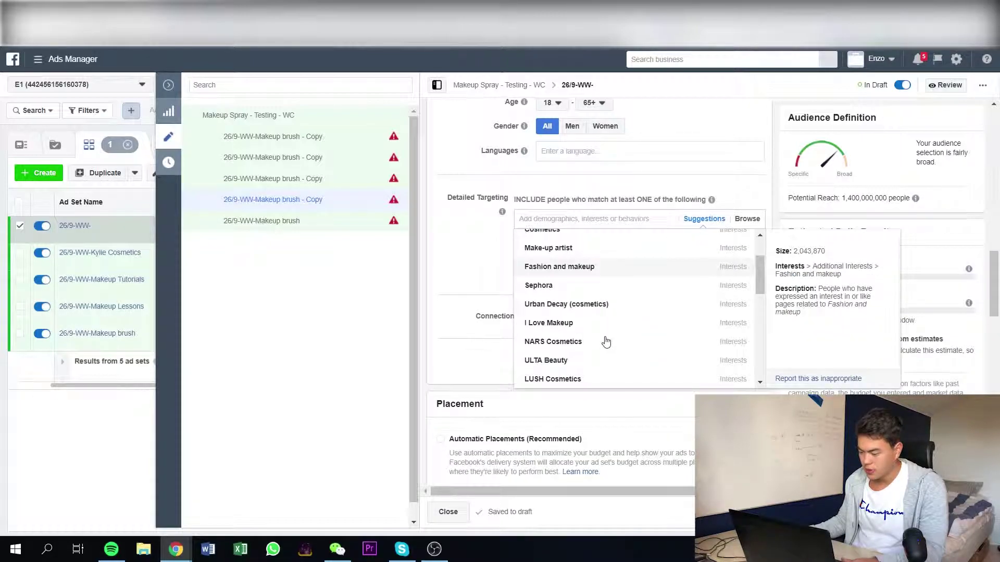
scroll(563, 332, down, 1)
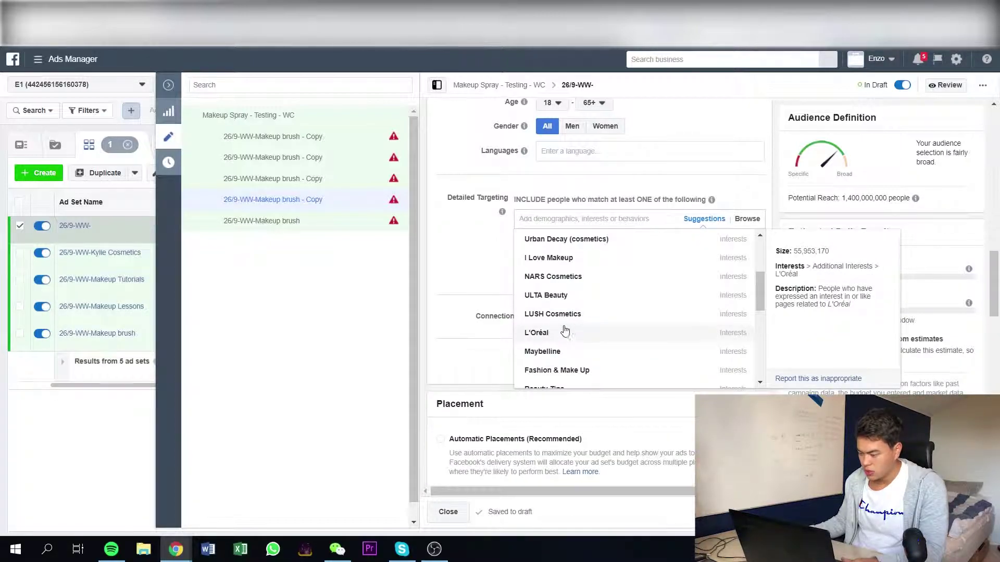
scroll(566, 354, down, 1)
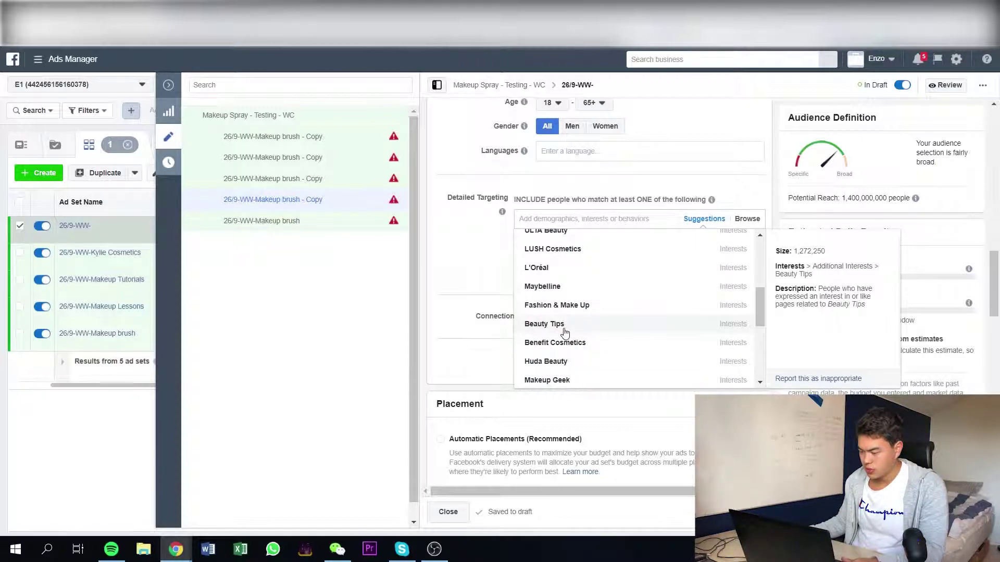
click(556, 288)
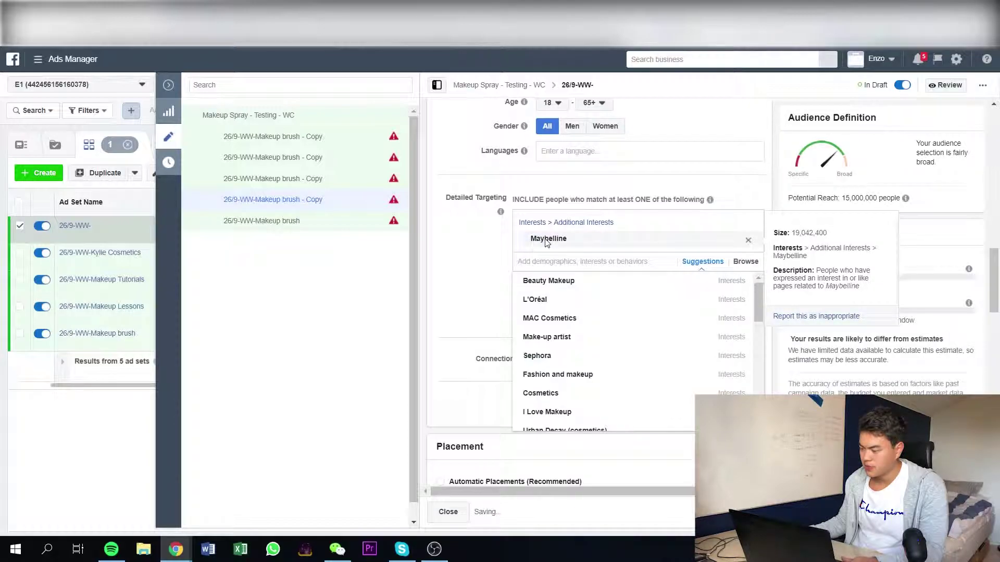
Step: Rename the ad set 26/9-WW-Maybelline and close the editor to return to the ad set list
scroll(482, 254, up, 15)
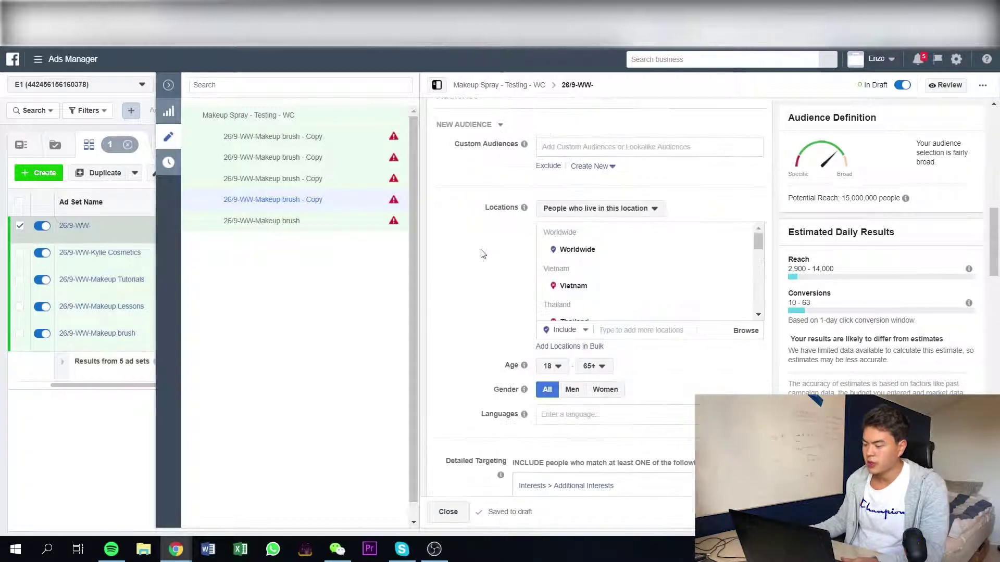
click(585, 118)
text(Maybelline)
click(680, 169)
scroll(575, 221, down, 6)
scroll(575, 223, down, 5)
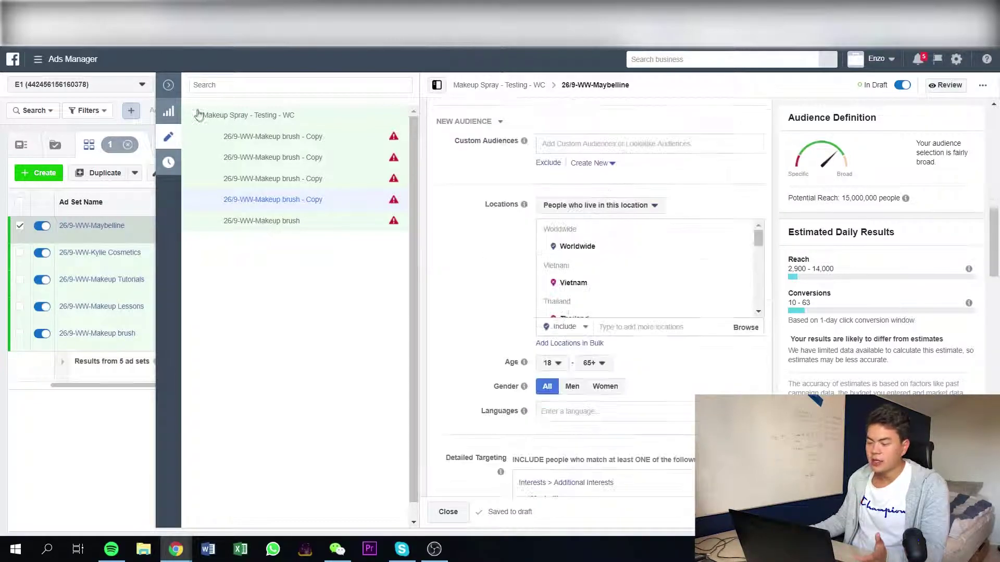
click(146, 269)
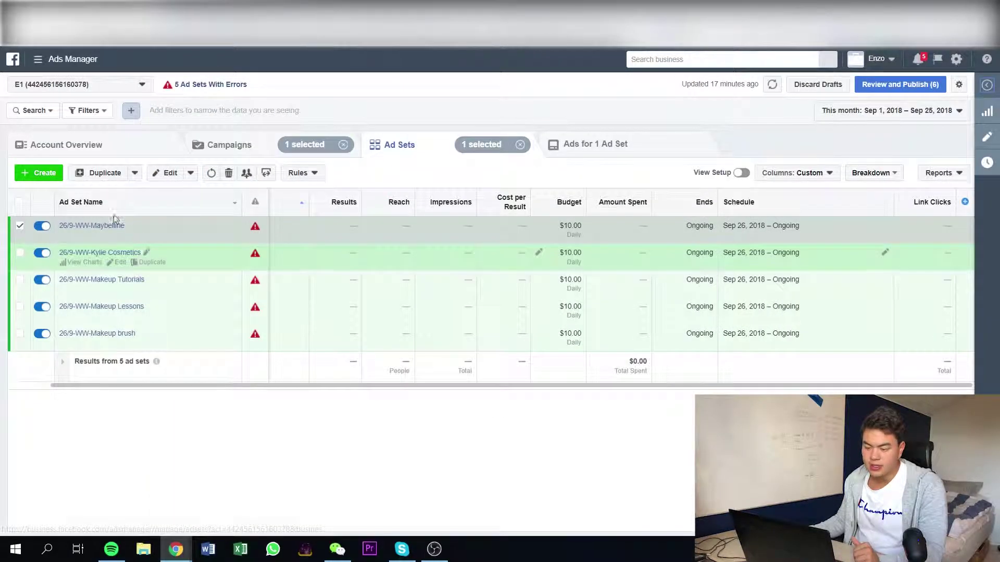